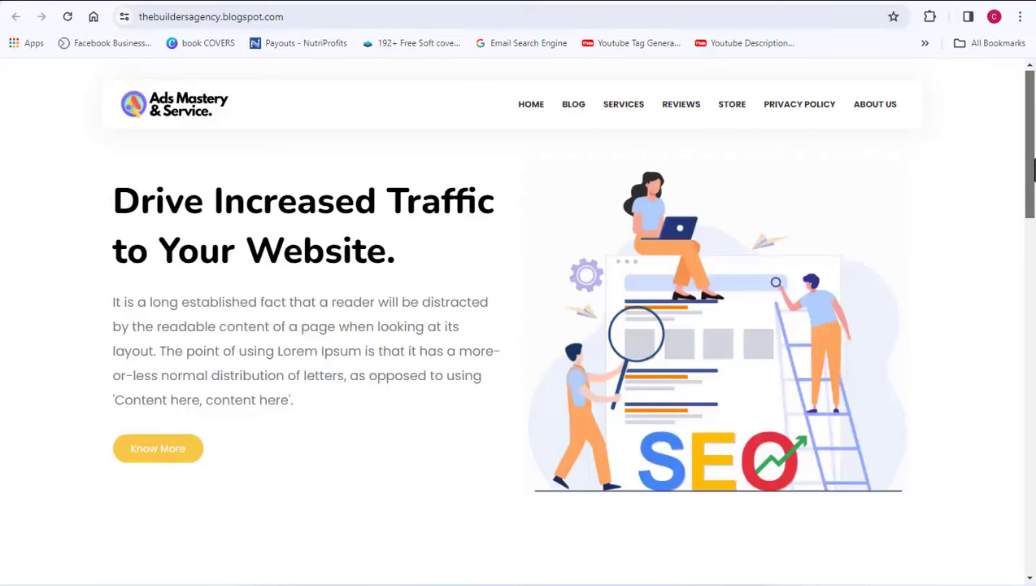
Look through the home pages of the Ads Mastery & Service and Fouani store example websites.
drag(1033, 169, 1035, 254)
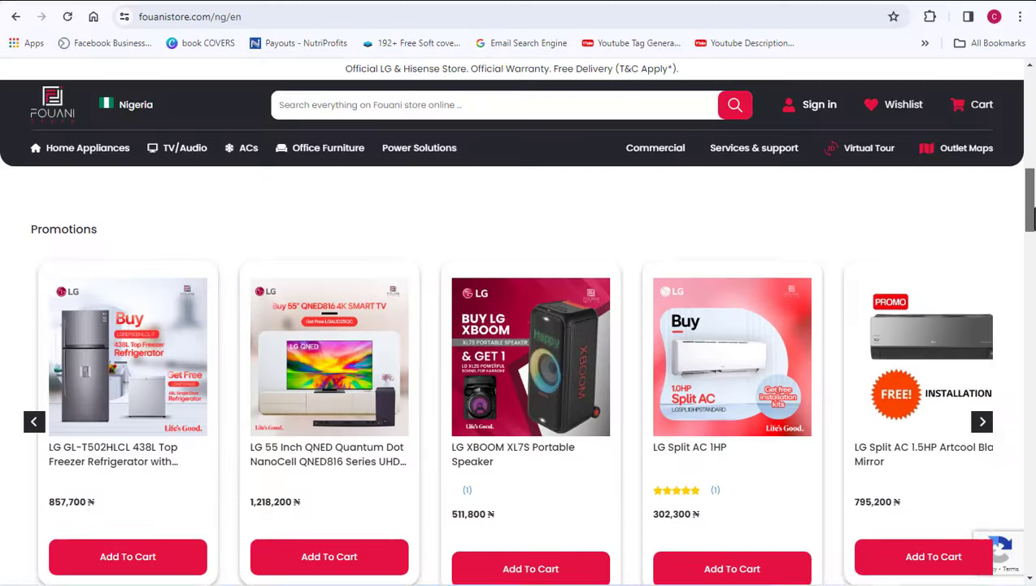
drag(1031, 225, 1033, 278)
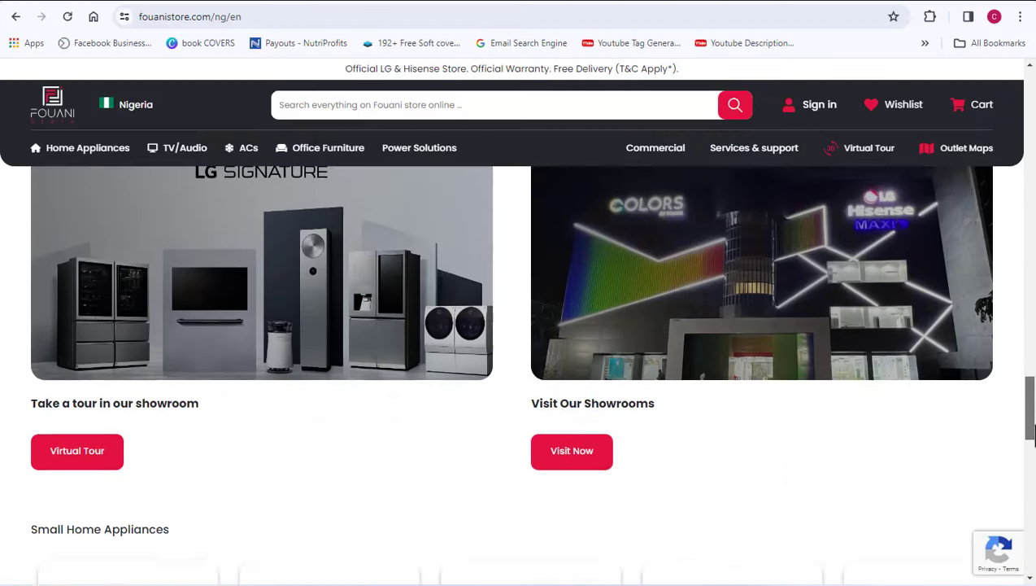
drag(1032, 447, 1031, 497)
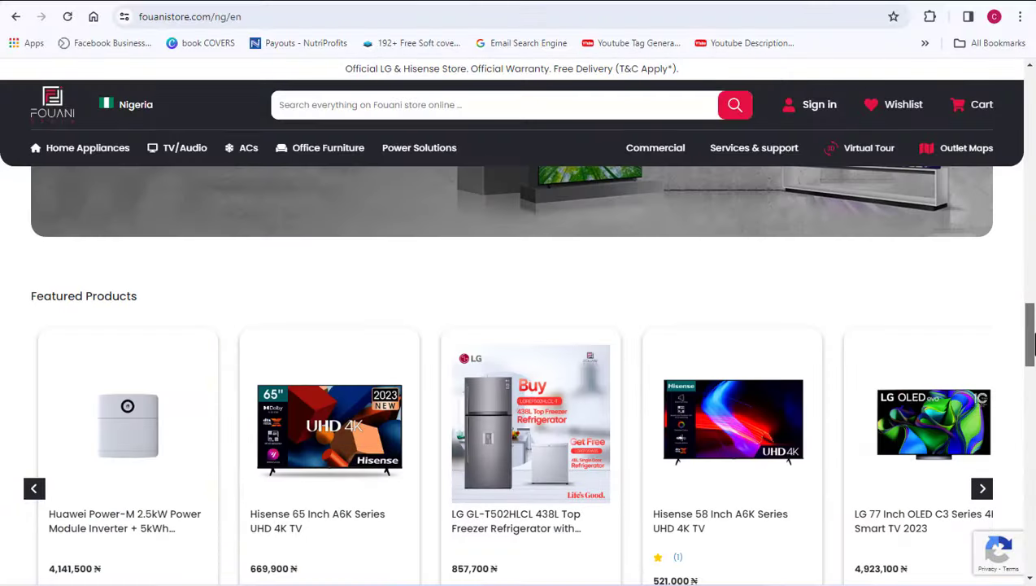
drag(1031, 325, 1033, 195)
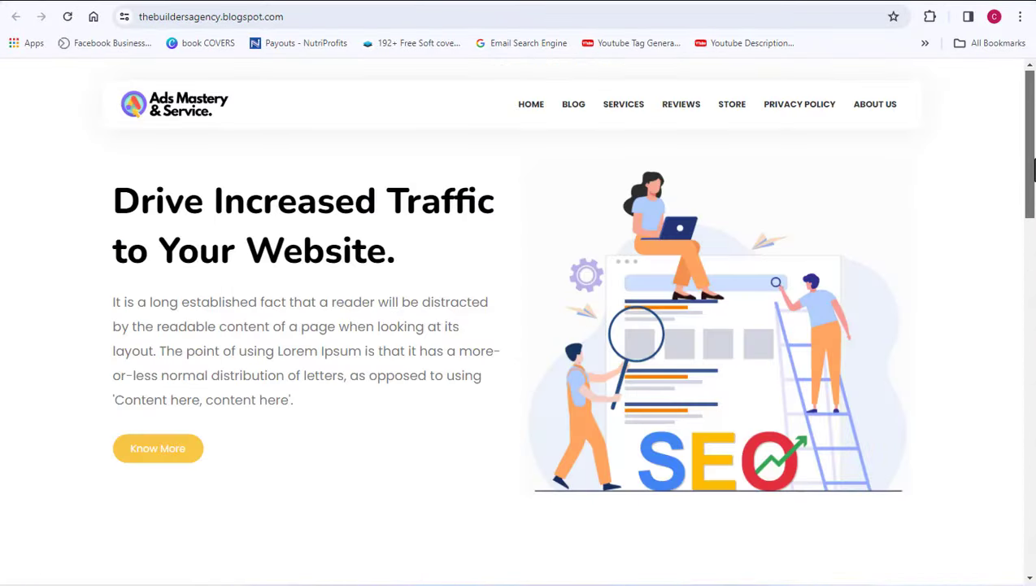
drag(1033, 169, 1033, 313)
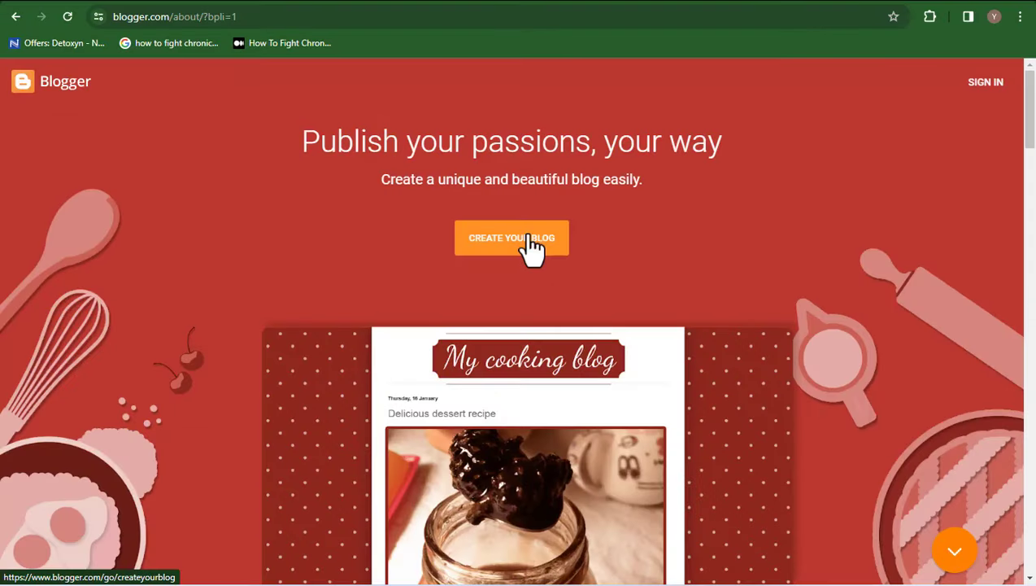
Start creating a blog on Blogger and sign in with the demo Google account, entering the account password.
click(533, 240)
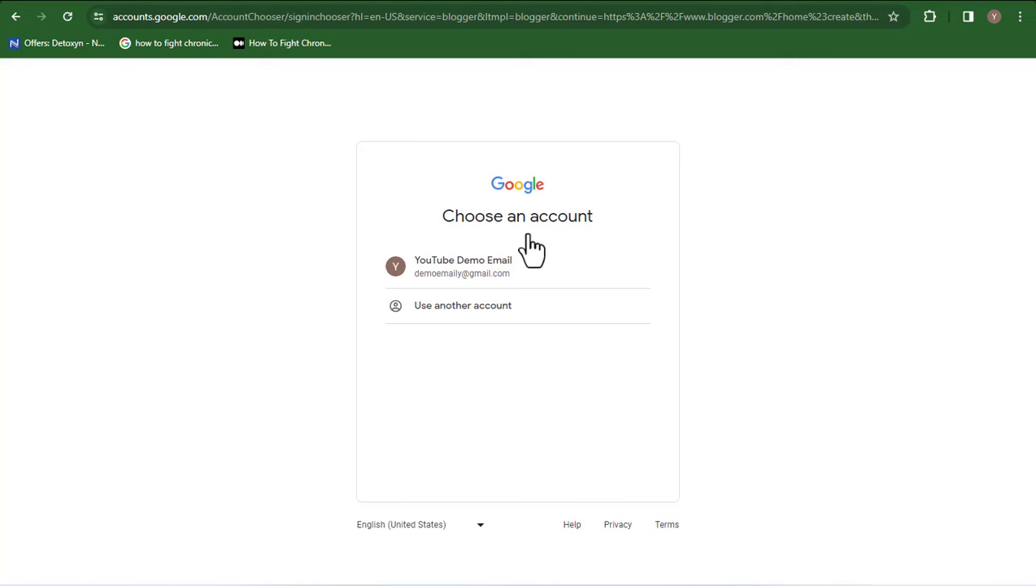
click(476, 277)
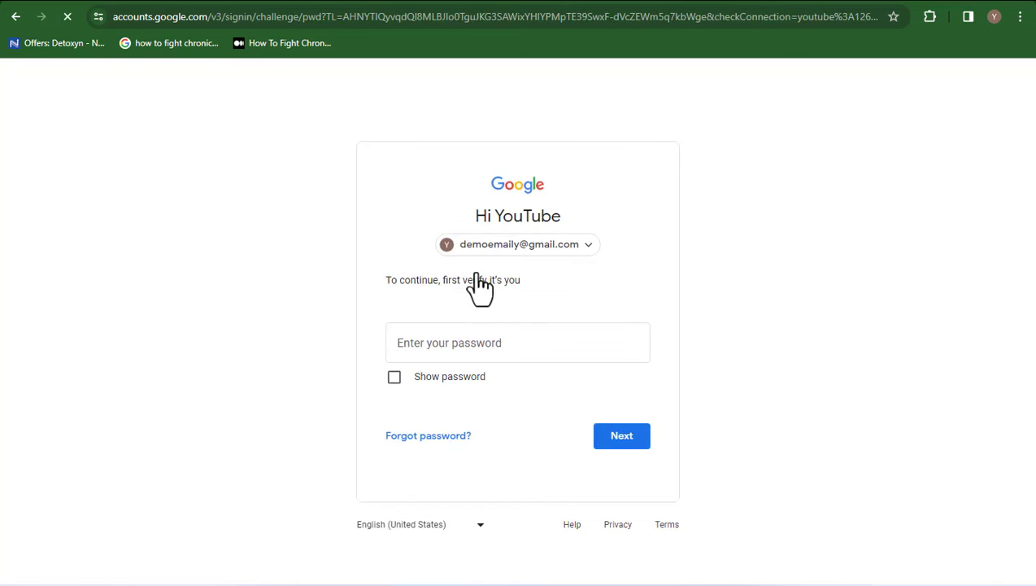
click(474, 337)
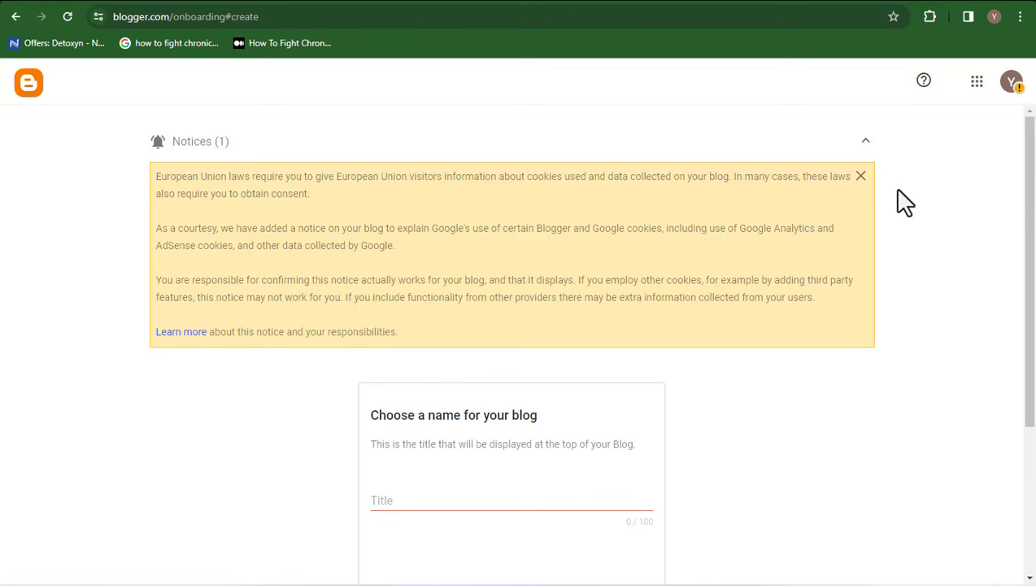
Dismiss the European Union cookie notice and set the blog title to demowebsite4youtube.
click(860, 177)
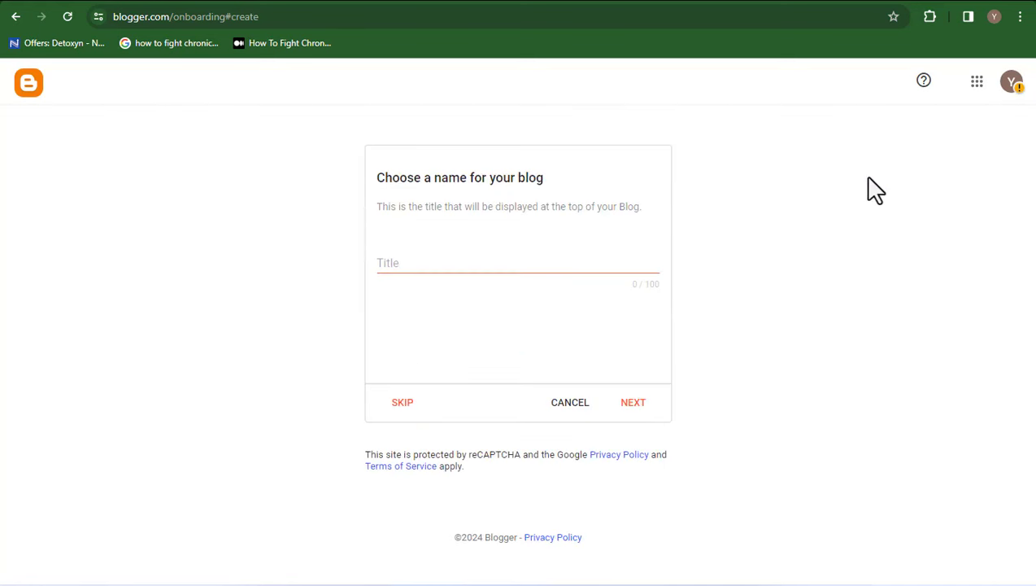
click(472, 262)
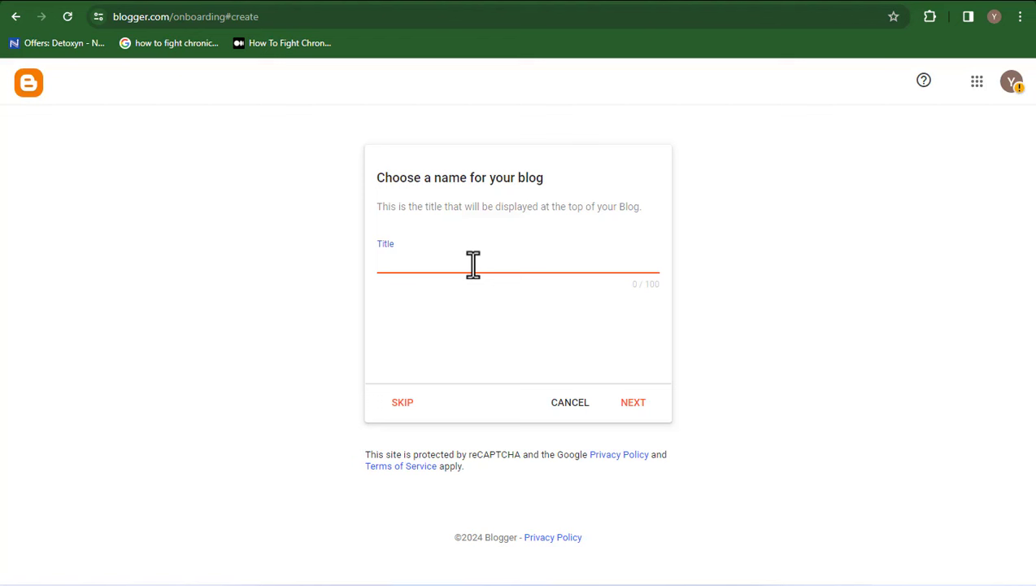
text(demowebsite 4youtube)
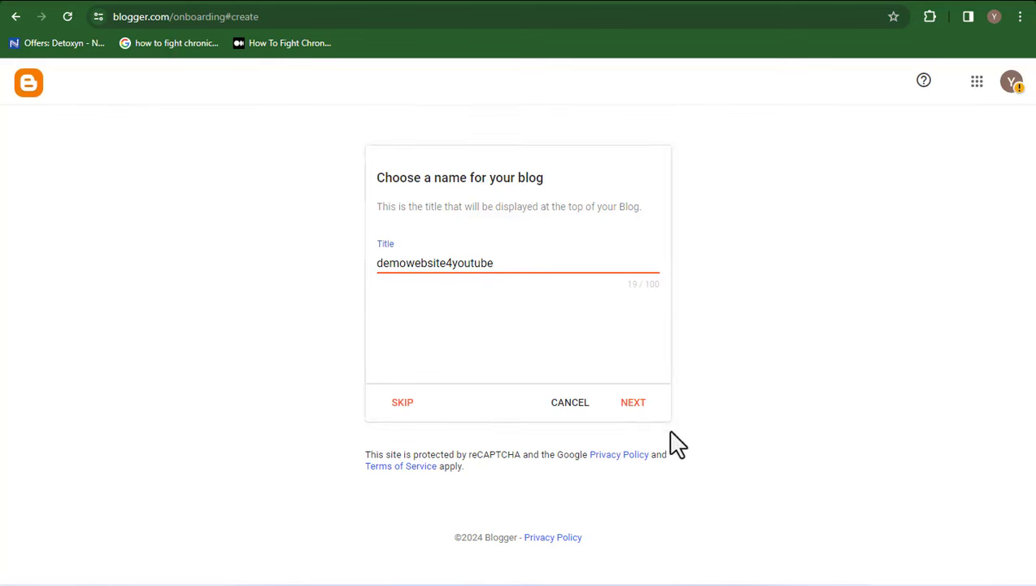
click(638, 411)
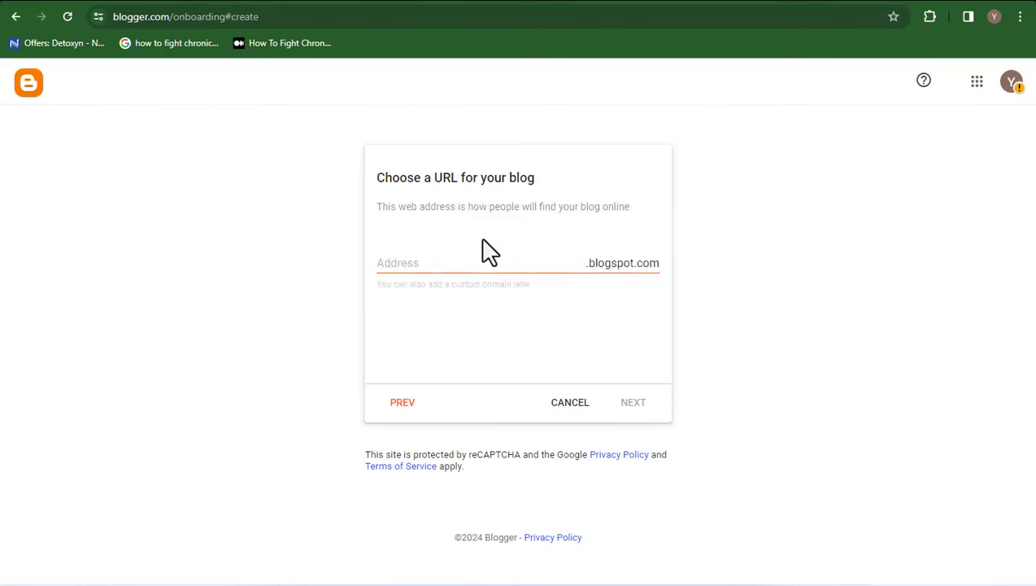
Set the blog's web address to demowebsite4youtube.blogspot.com.
click(470, 259)
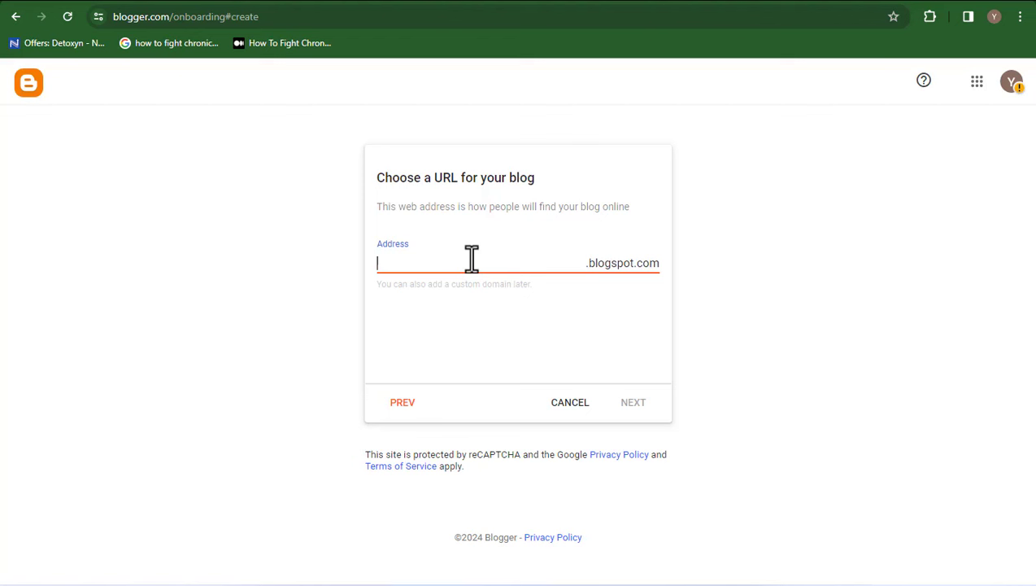
text(demowebsite4youtube)
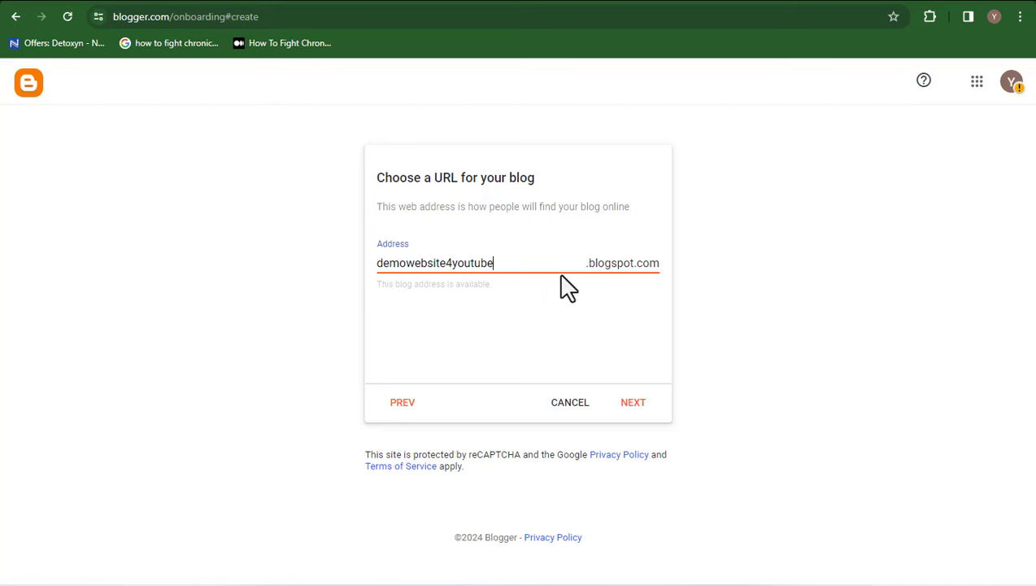
click(634, 403)
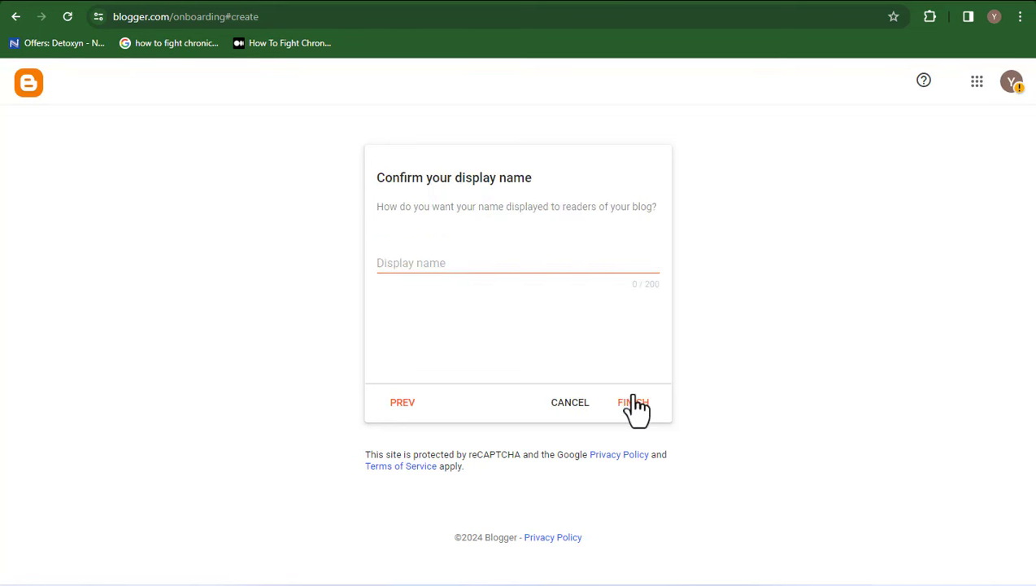
Set the display name to Demo Website and finish creating the blog.
click(462, 259)
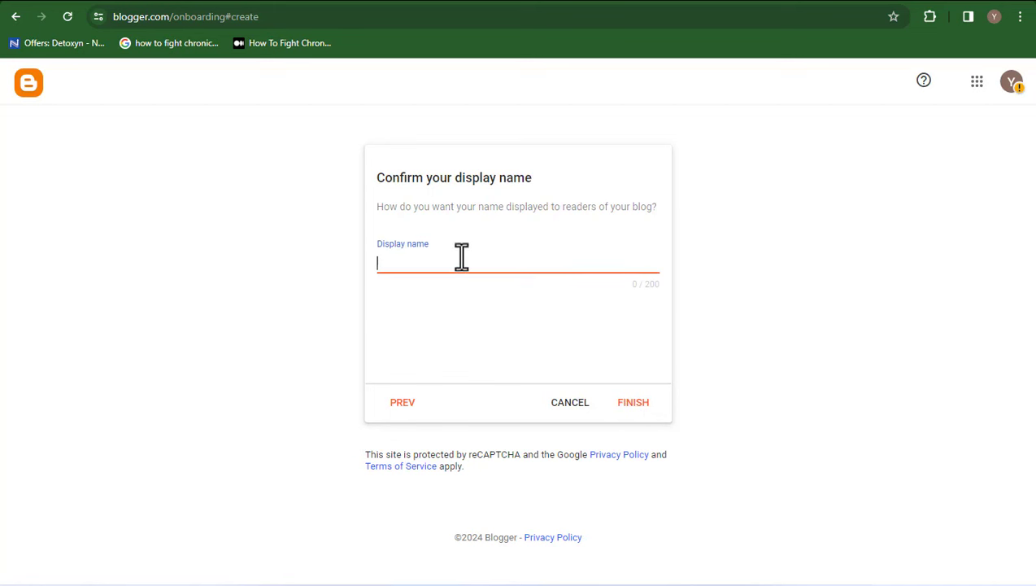
text(Demo Website)
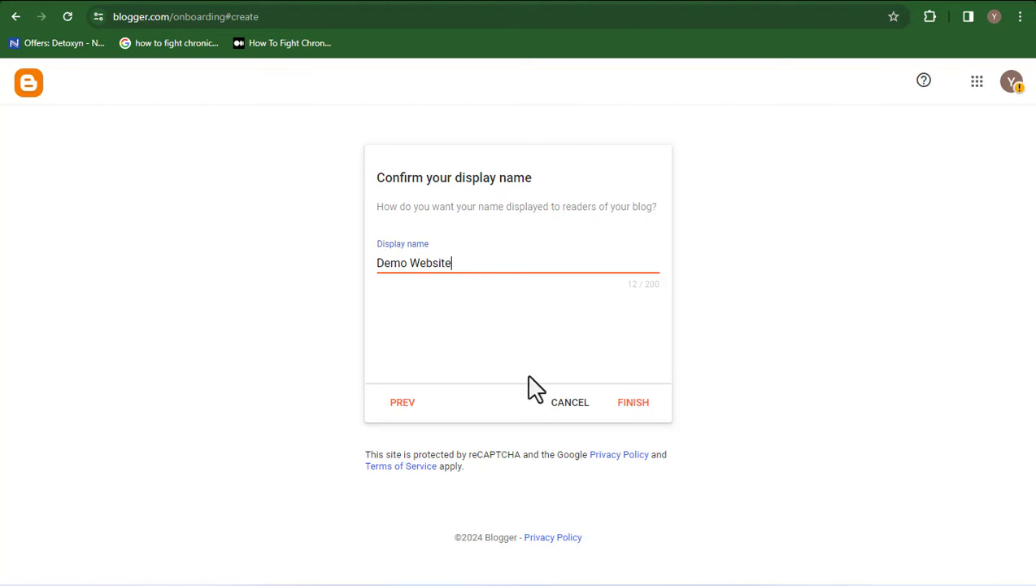
click(626, 404)
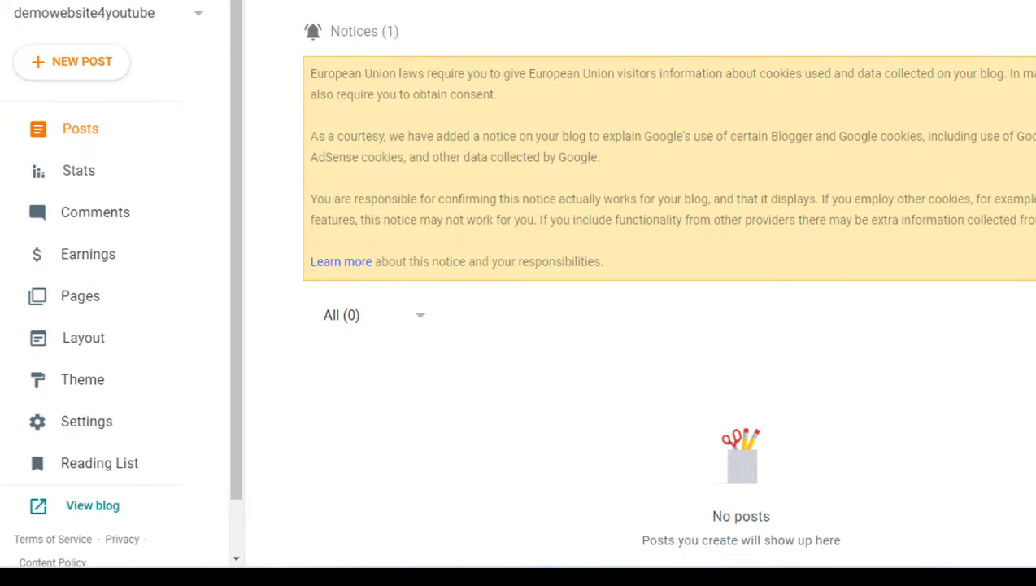
View the new blog in a separate browser tab and compare it with the Ads Mastery & Service example site.
right_click(90, 508)
click(159, 307)
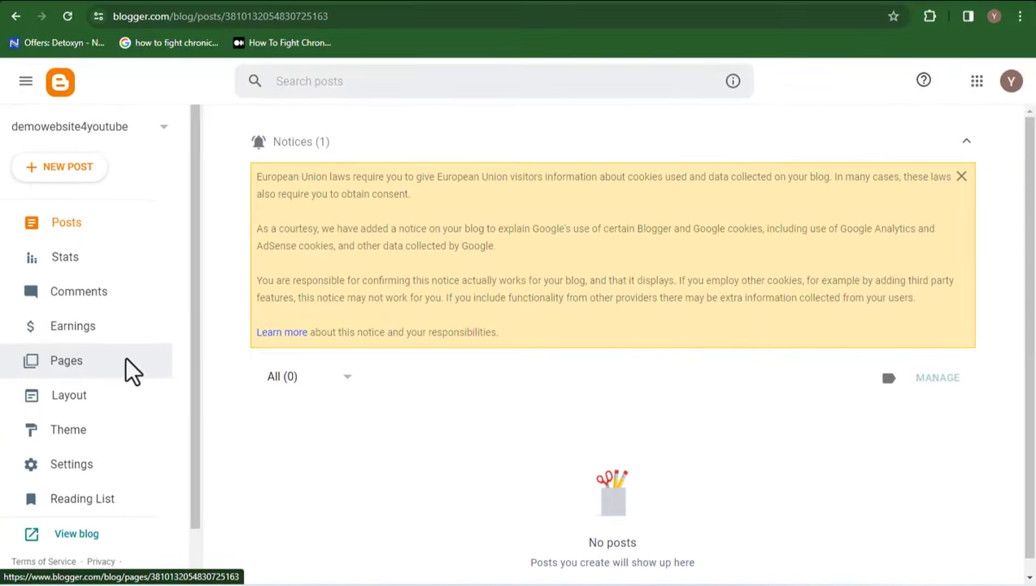
key(ctrl+Tab)
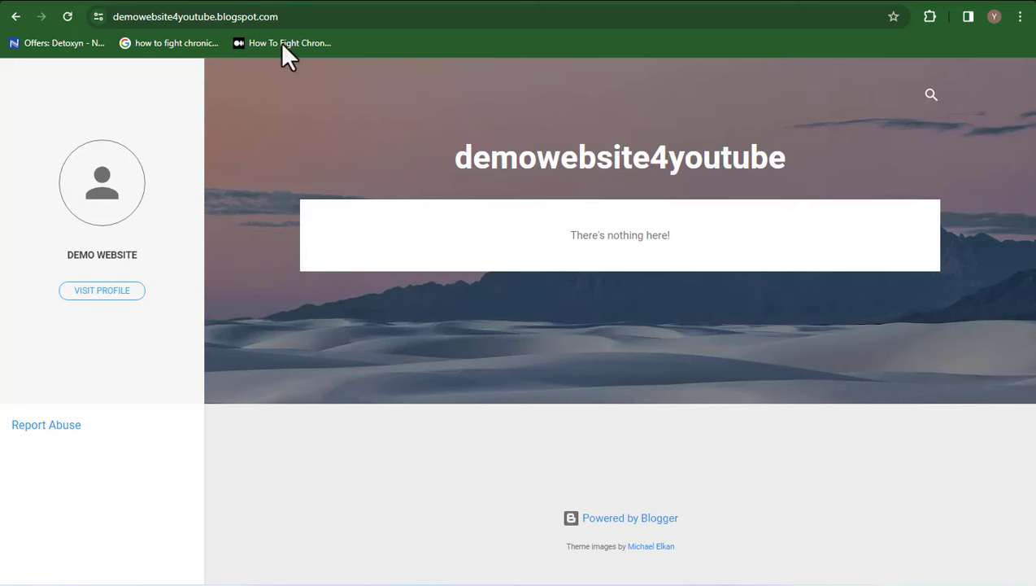
key(ctrl+Tab)
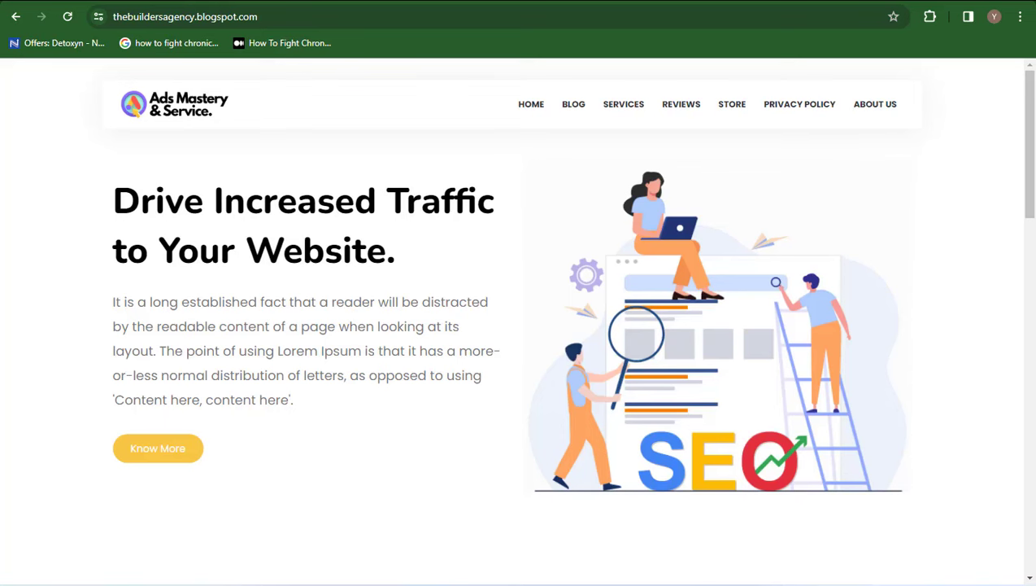
key(ctrl+shift+Tab)
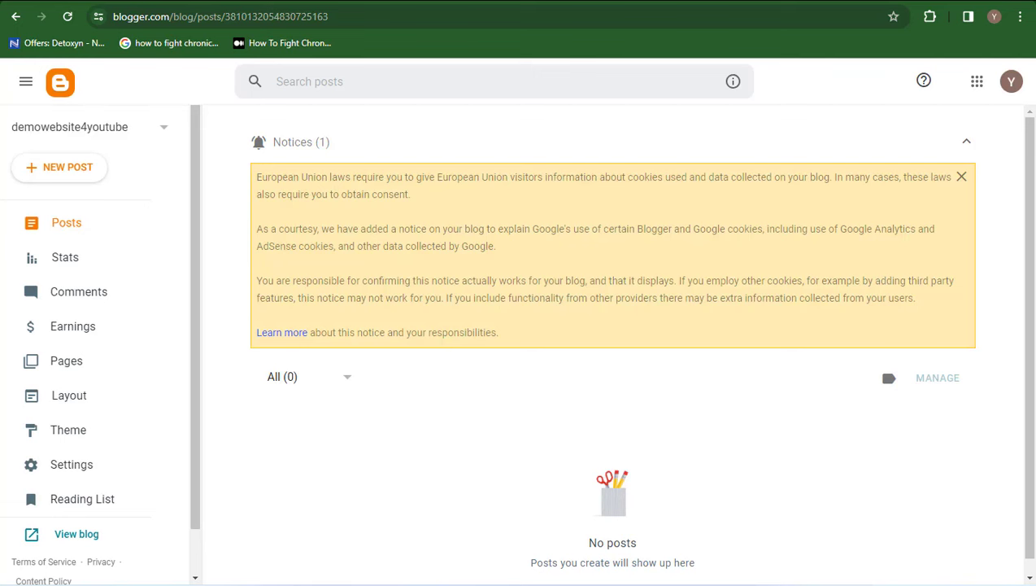
Browse the free premium Blogger templates on Gooyaabi Templates and examine the live preview of the Solio template.
key(ctrl+Tab)
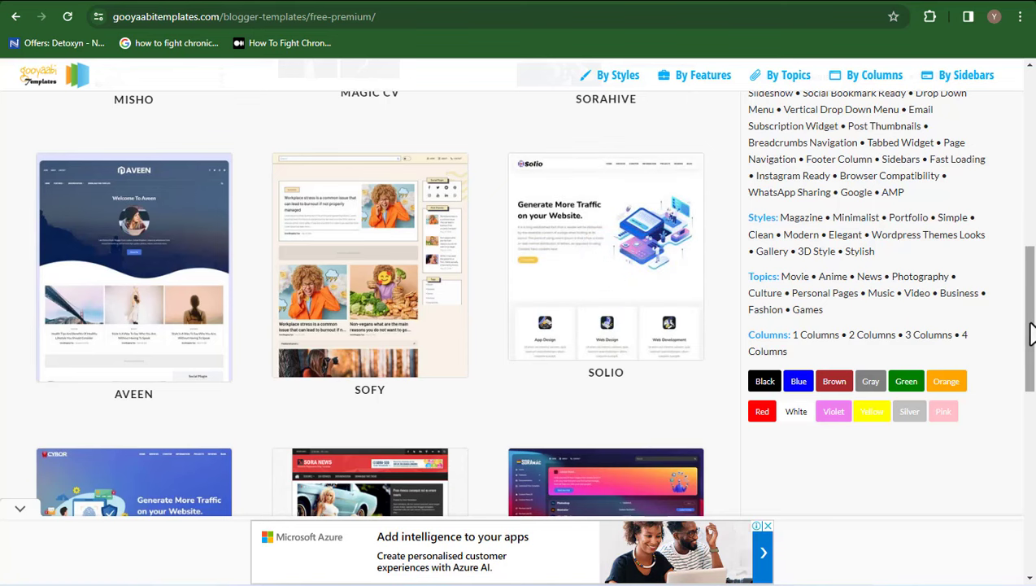
drag(1030, 333, 1031, 364)
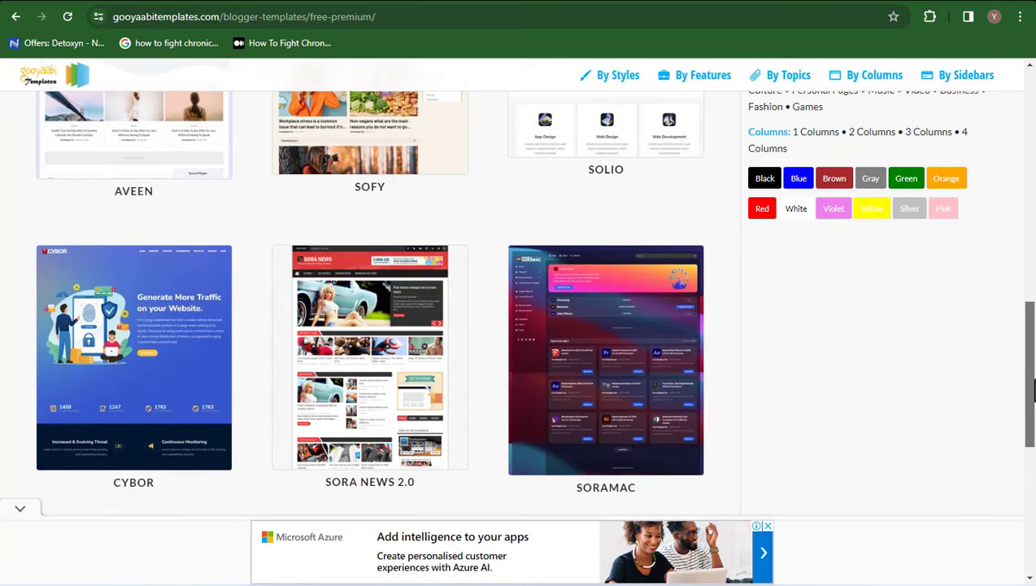
drag(1032, 392, 1032, 317)
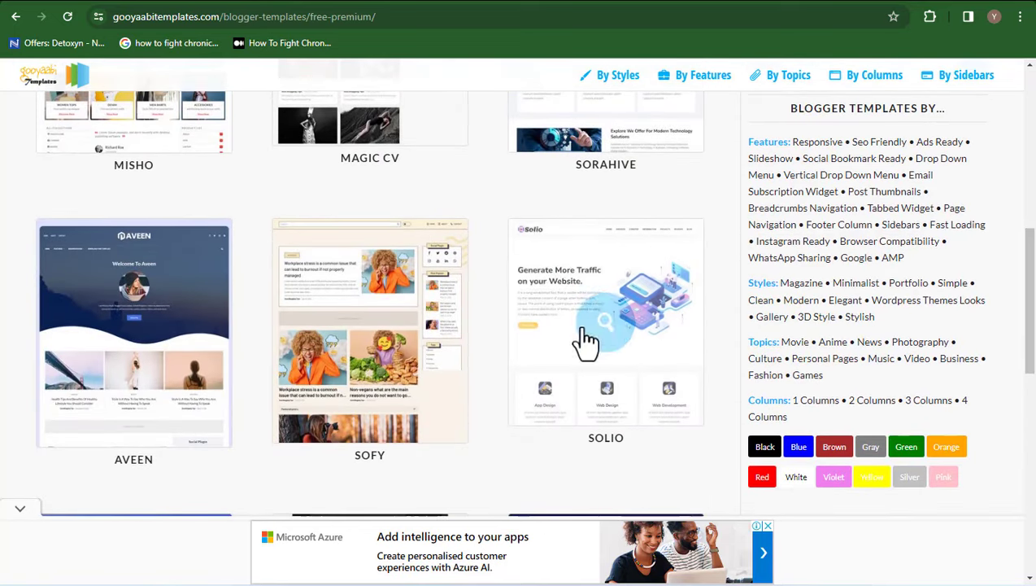
click(555, 299)
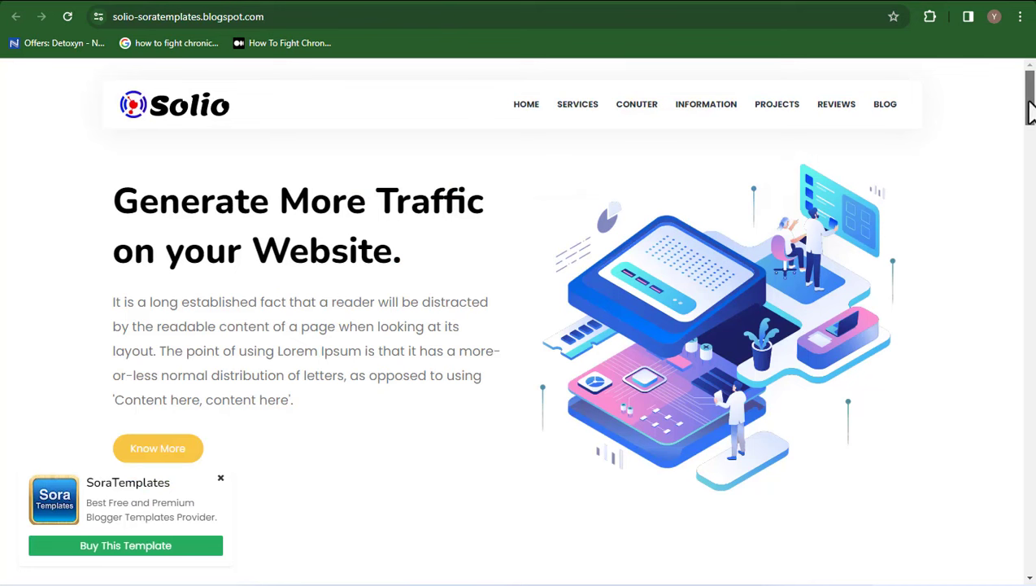
scroll(1029, 130, down, 4)
drag(1028, 219, 1029, 82)
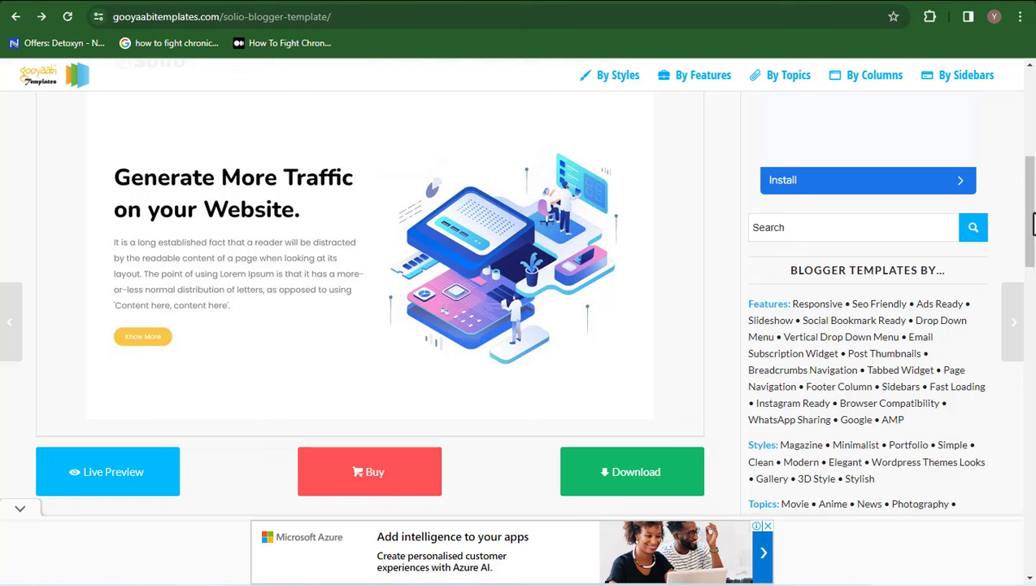
Download the free Solio template and open the Solio-Free-Version-1.0 (1) archive from the Downloads folder.
click(631, 490)
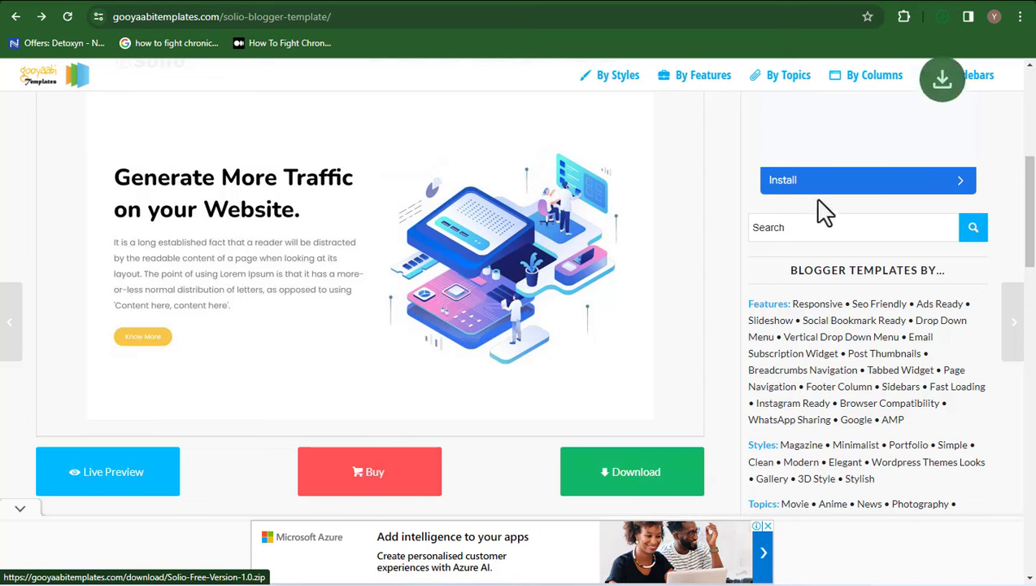
click(940, 17)
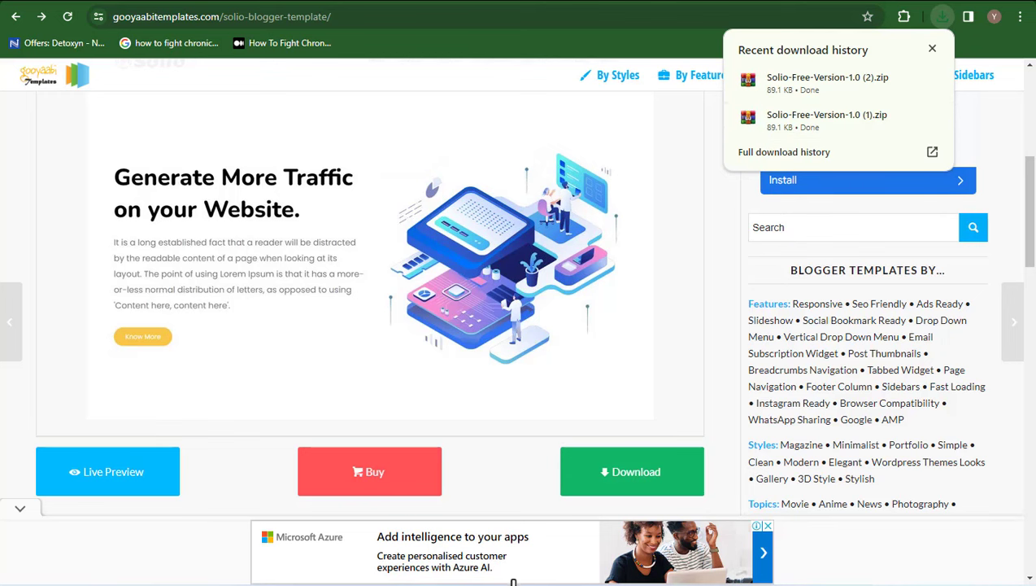
key(super+e)
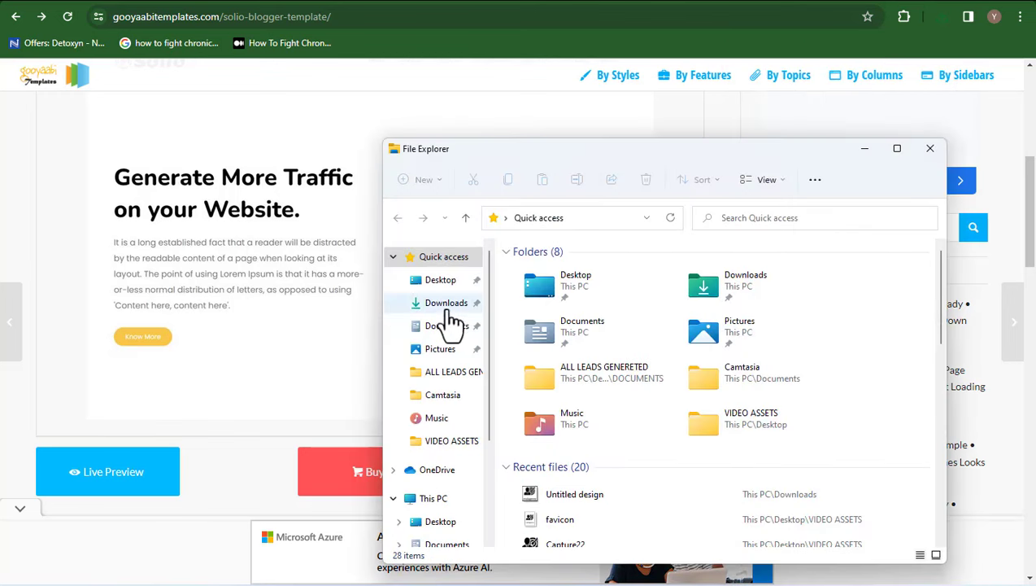
click(447, 314)
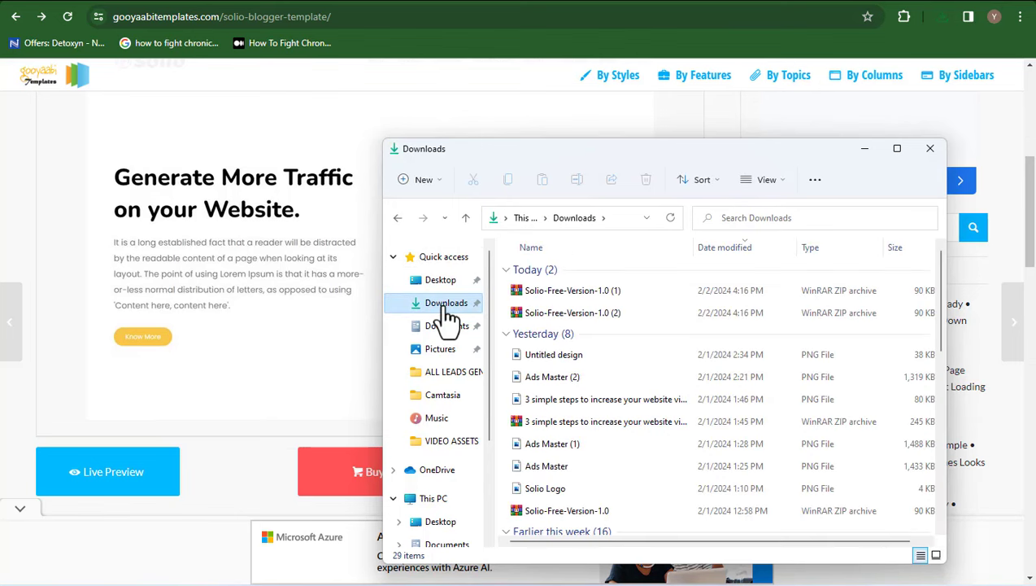
click(594, 300)
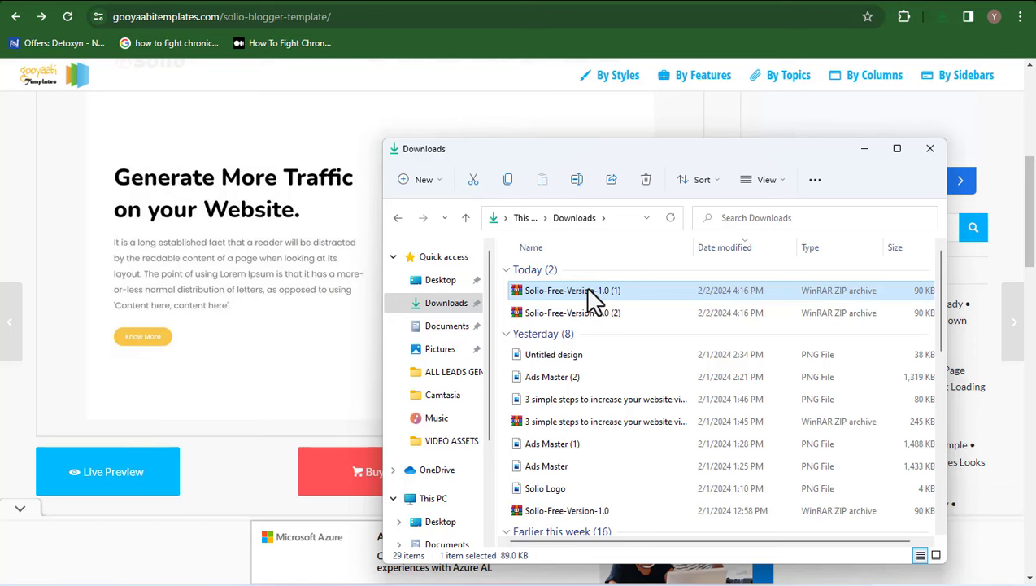
double_click(594, 299)
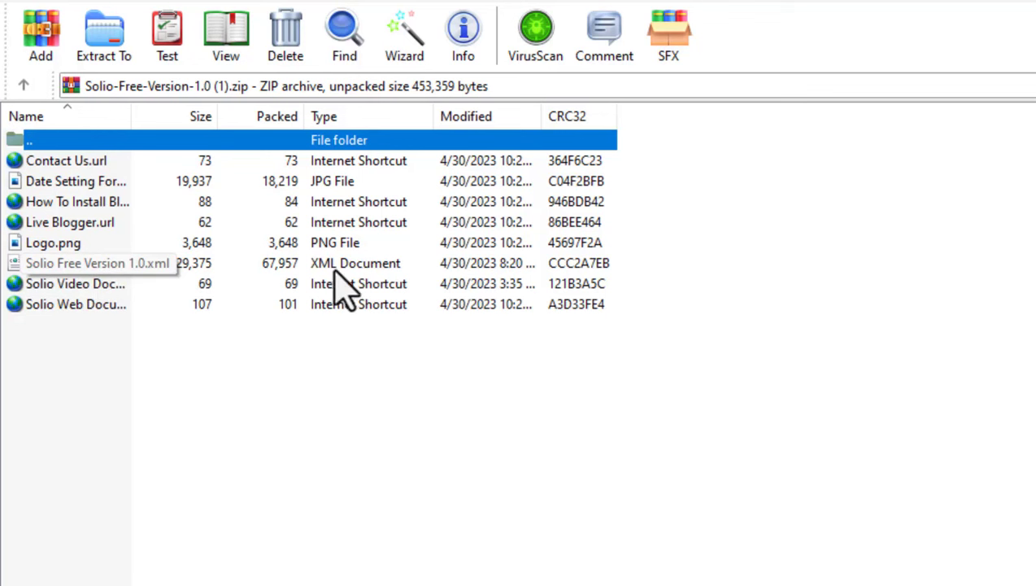
Copy the Solio Free Version 1.0.xml file from the archive to the clipboard.
click(286, 263)
right_click(286, 262)
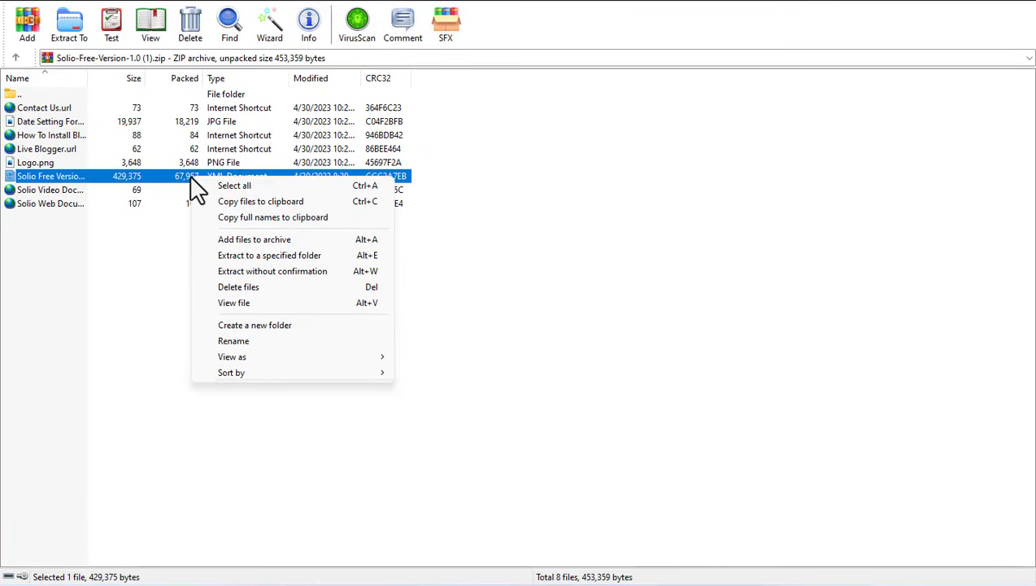
click(229, 200)
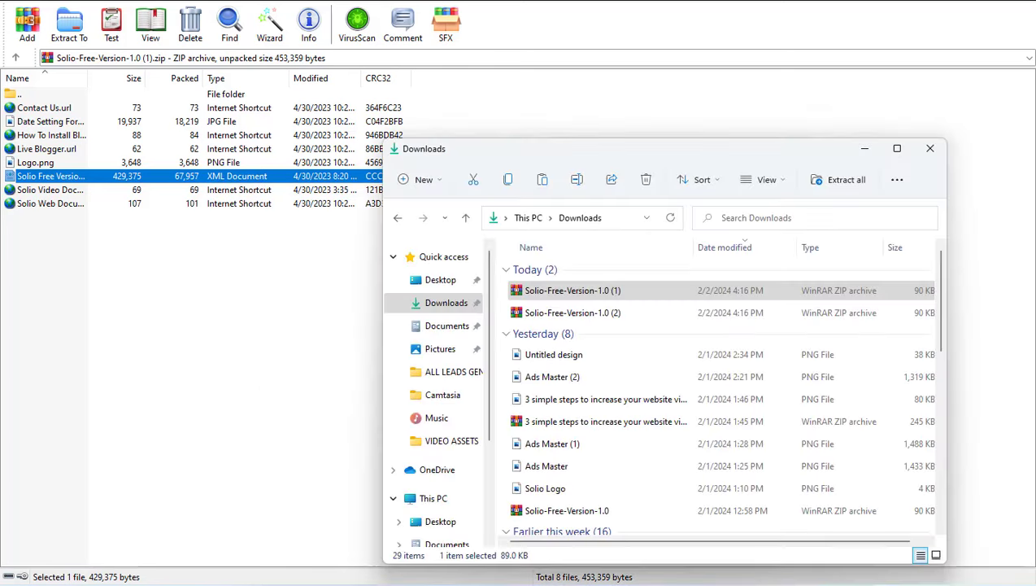
Paste the copied Solio Free Version 1.0 file into the Desktop folder and minimize the file window.
key(alt+Tab)
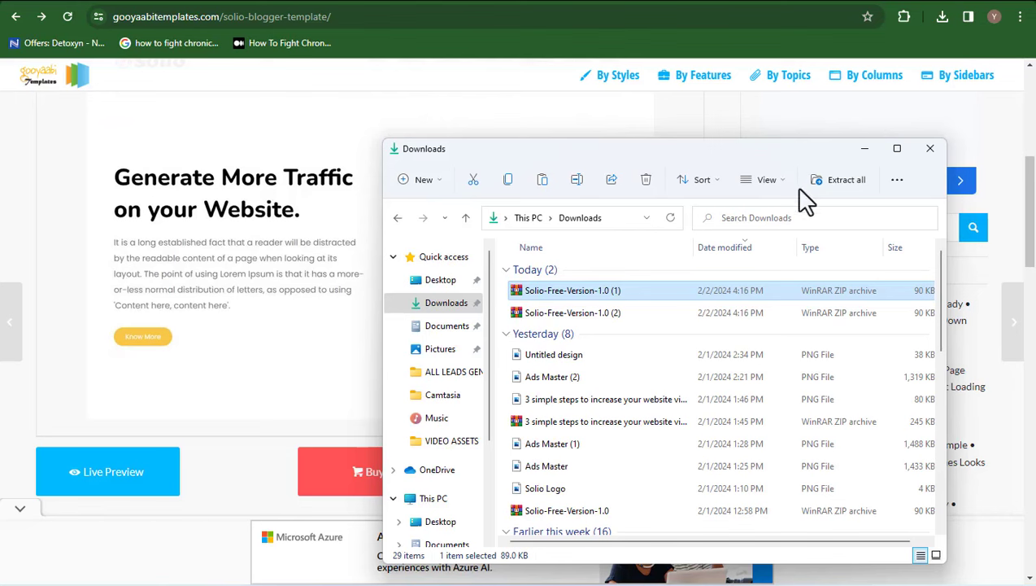
click(448, 290)
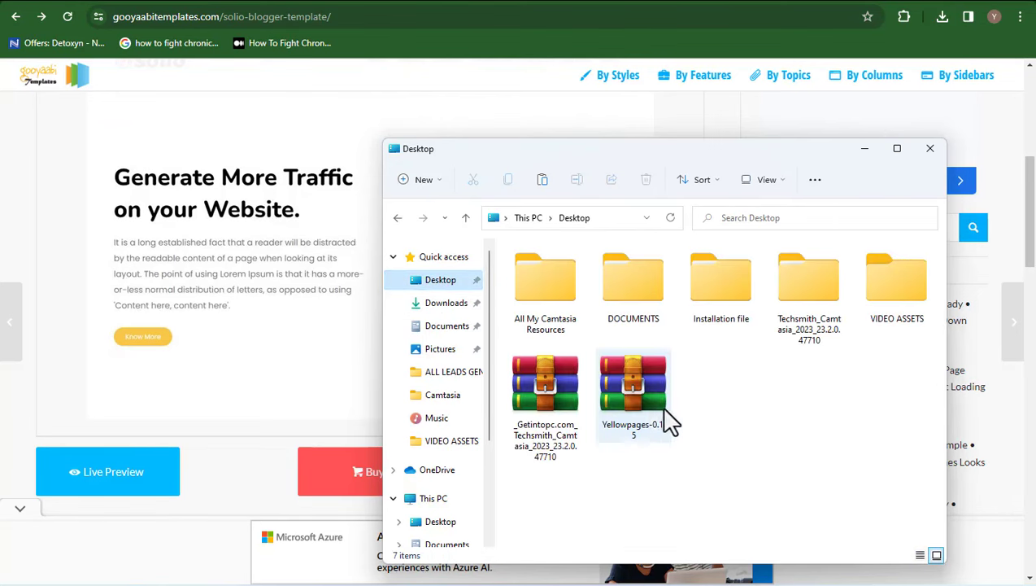
right_click(728, 373)
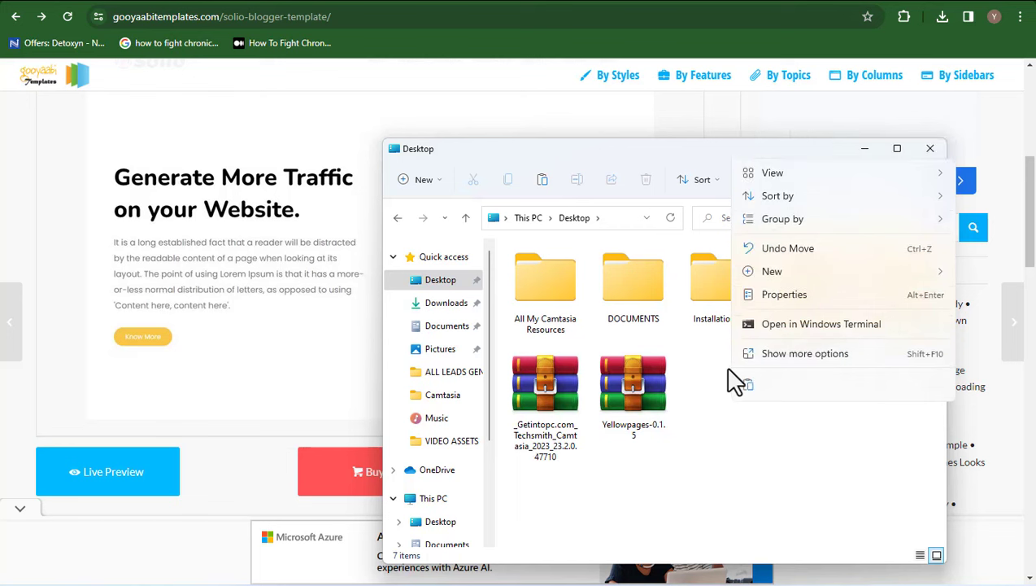
click(747, 385)
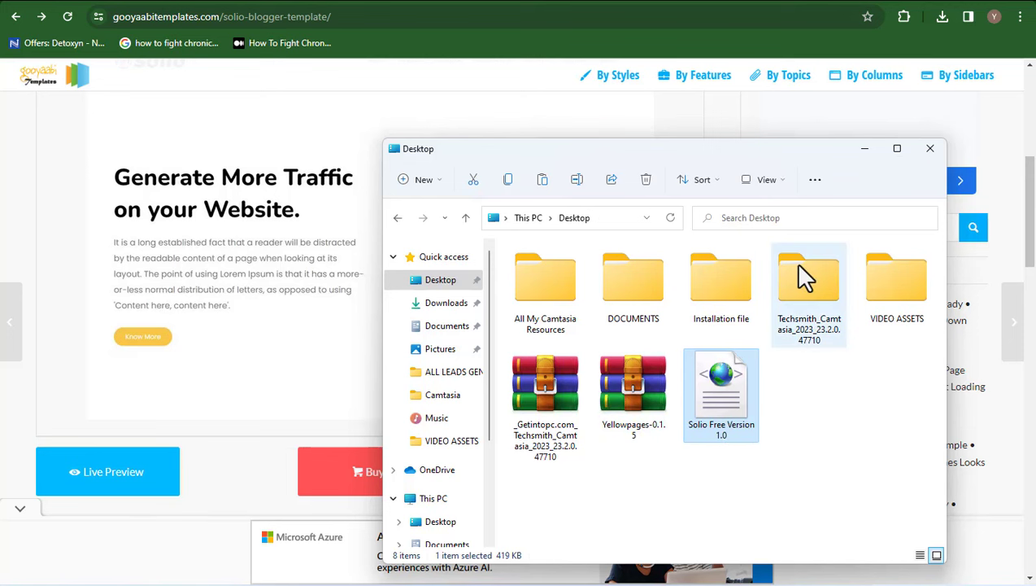
click(866, 149)
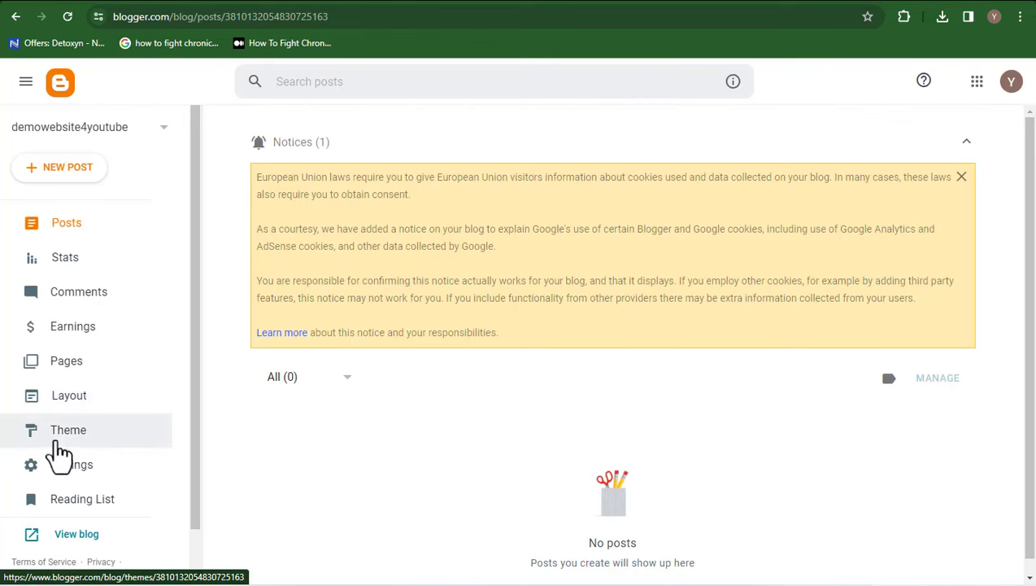
Restore the blog's theme by uploading the Solio Free Version 1.0 file from the Desktop, and look over the restyled blog.
click(74, 450)
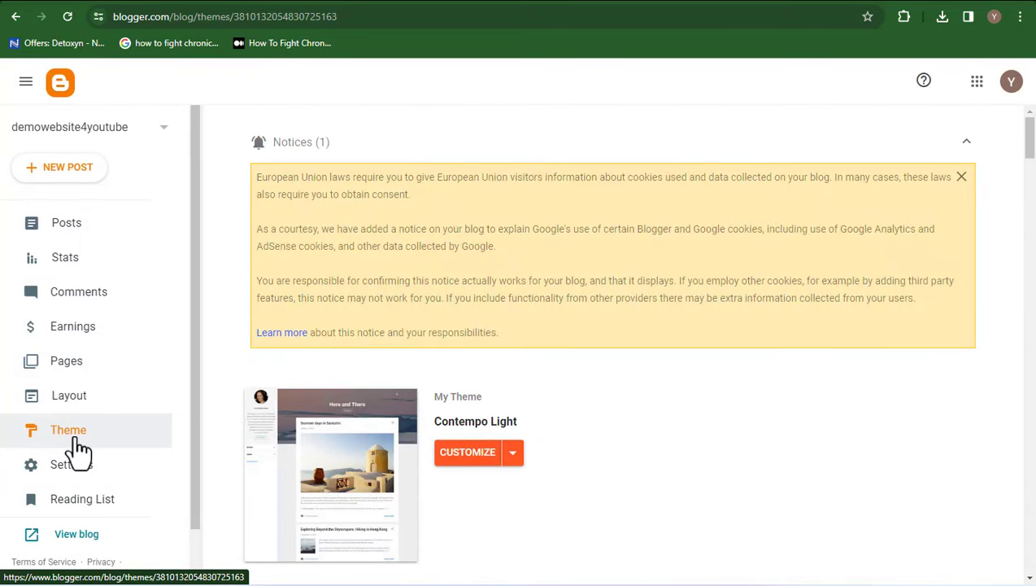
click(76, 534)
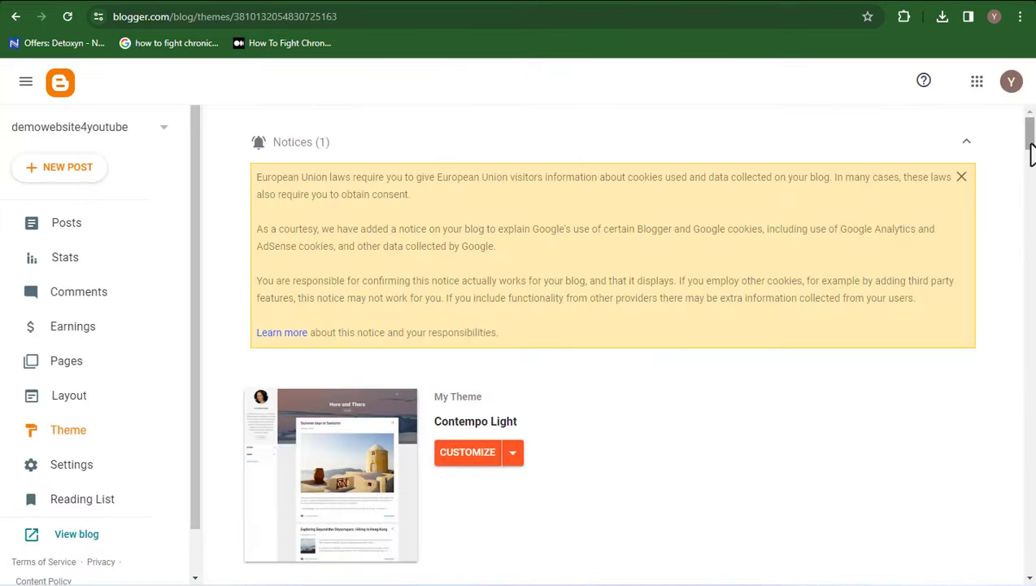
scroll(1029, 150, down, 2)
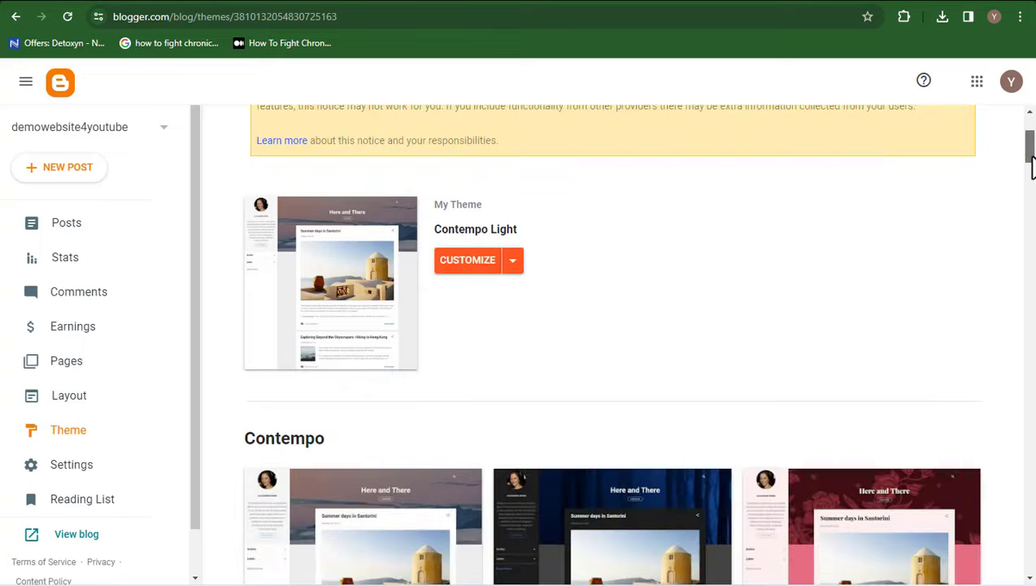
click(513, 262)
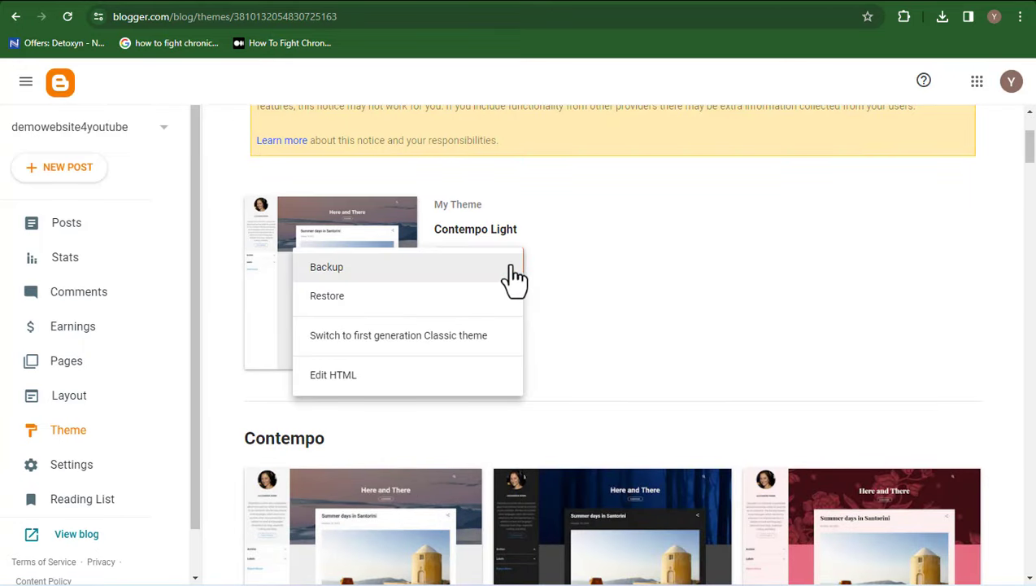
click(372, 296)
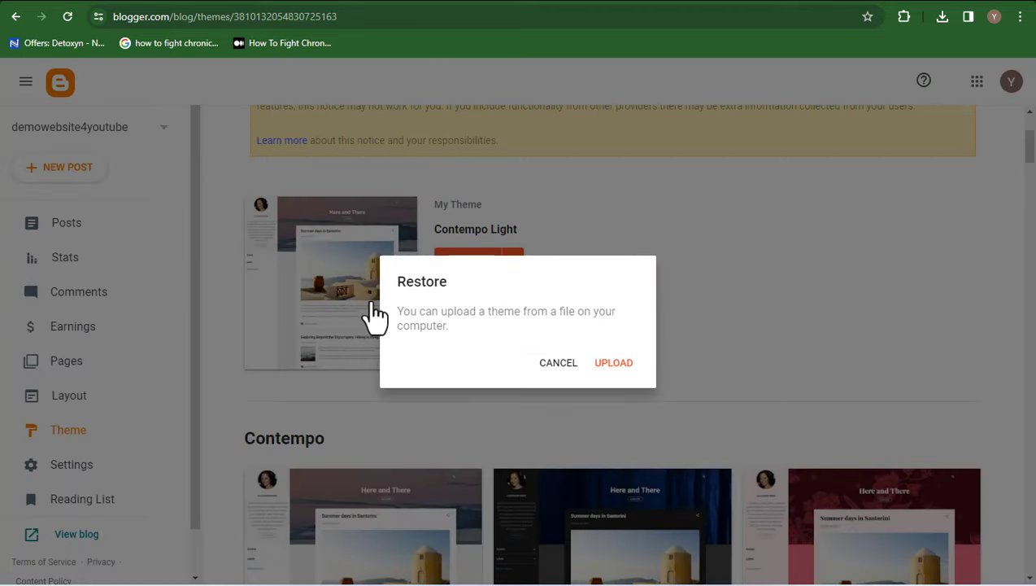
click(620, 368)
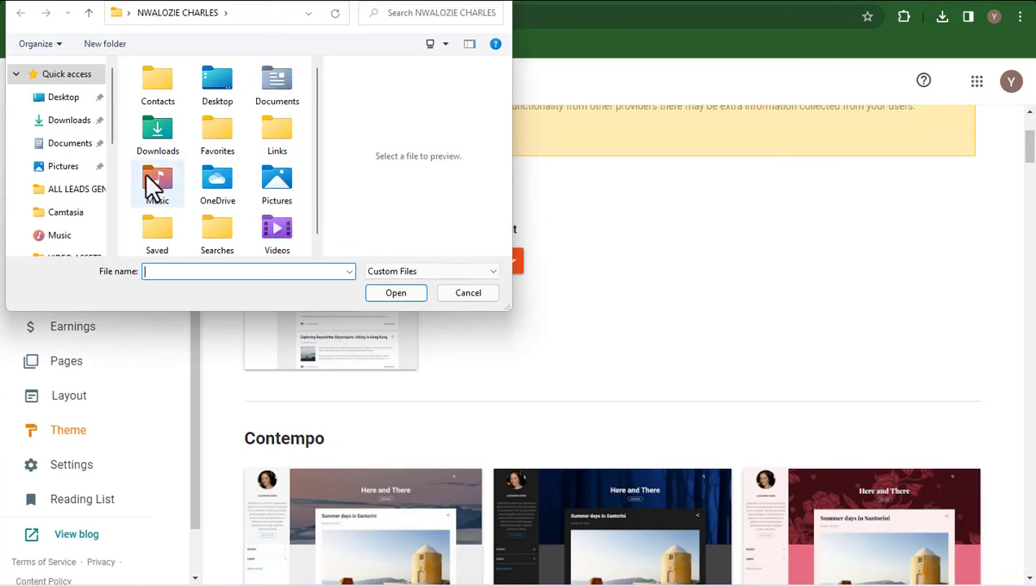
click(72, 102)
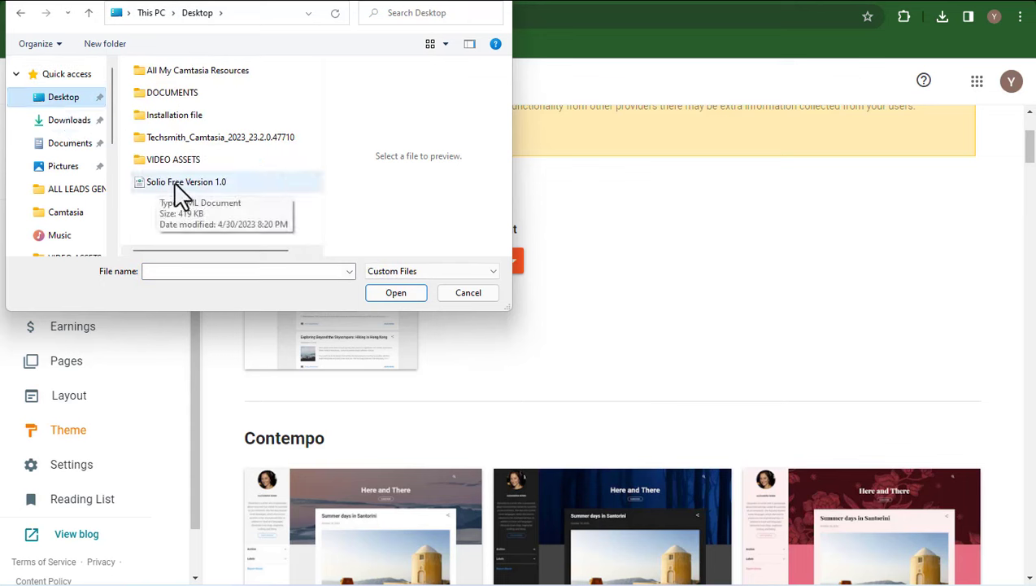
click(175, 185)
click(375, 291)
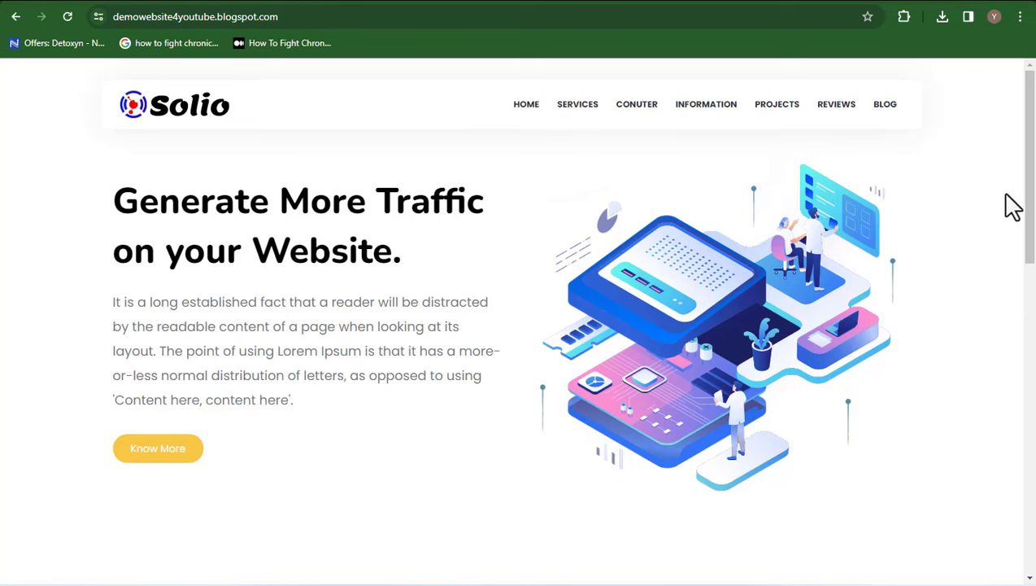
drag(1030, 235, 1030, 205)
key(alt+Left)
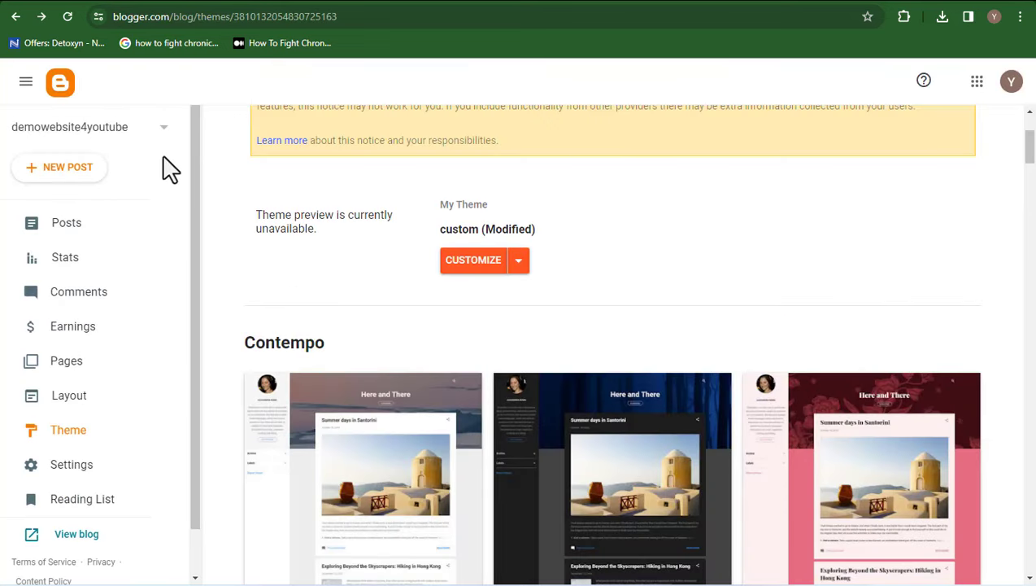
Open the Header Logo gadget's settings in the blog layout and set its image source to upload from computer.
scroll(193, 284, down, 1)
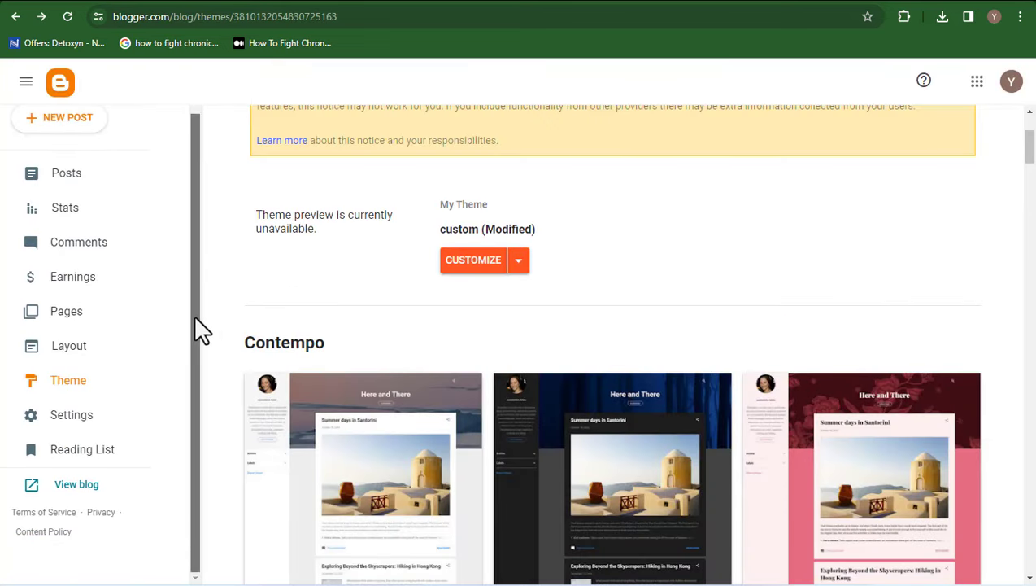
click(89, 361)
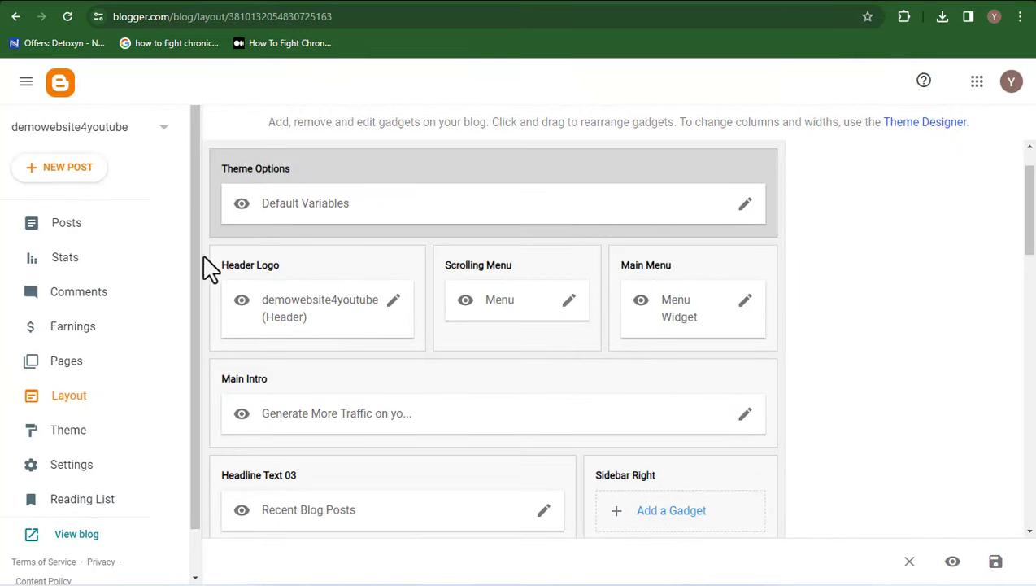
click(393, 301)
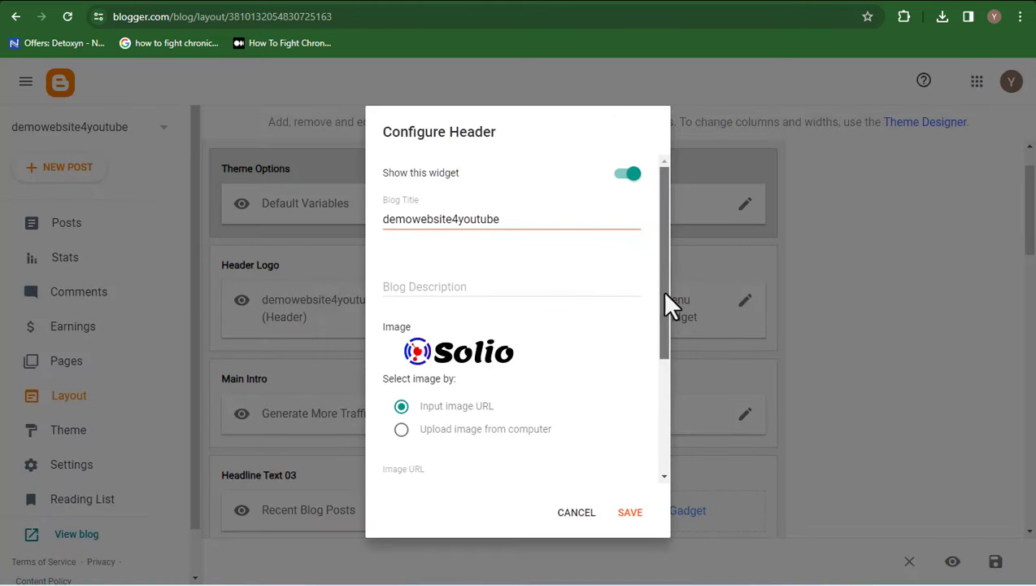
drag(666, 301, 669, 362)
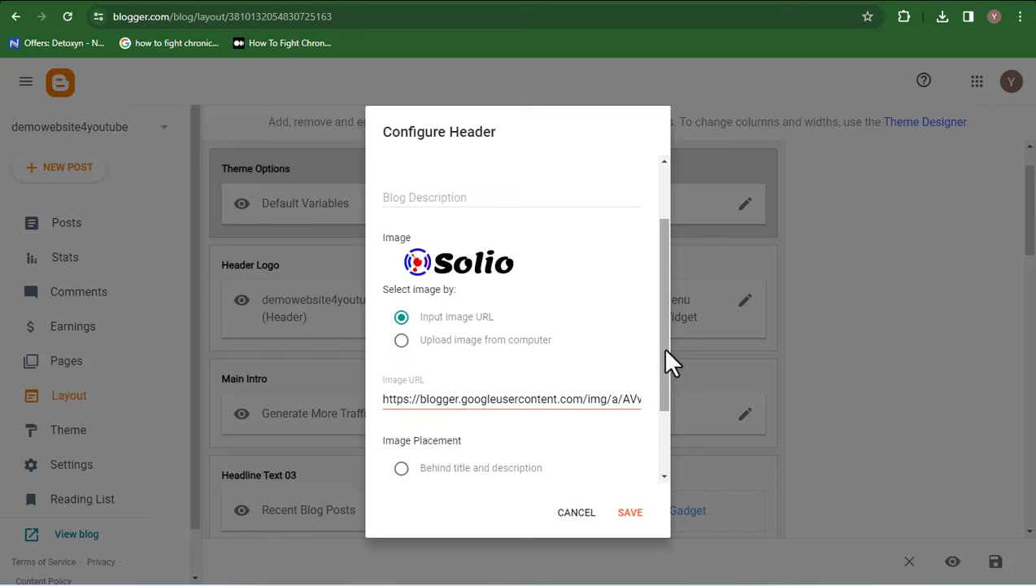
drag(670, 361, 670, 362)
click(496, 340)
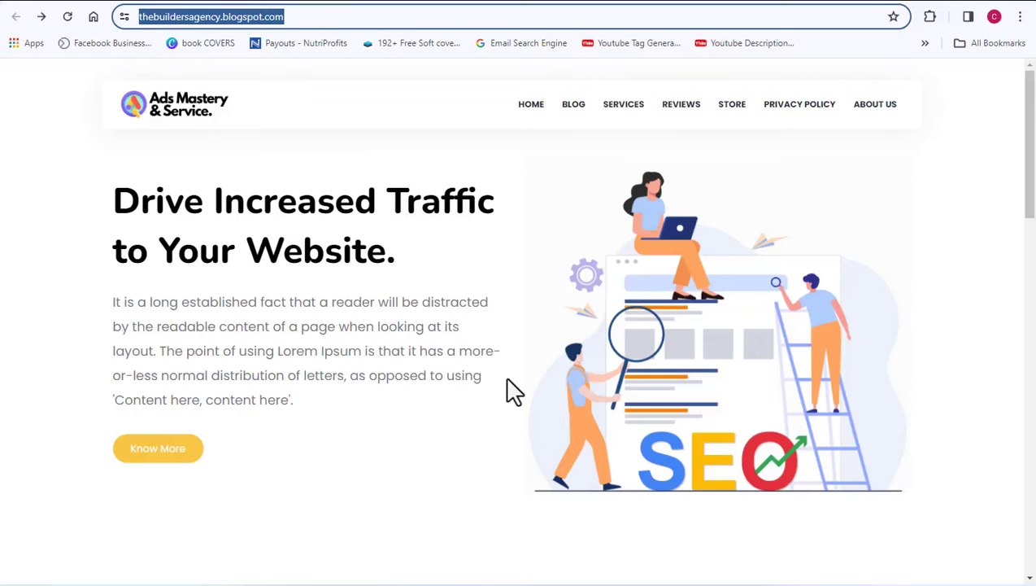
Open canva.com in the other browser window and browse the recent designs.
text(canva.com)
key(Return)
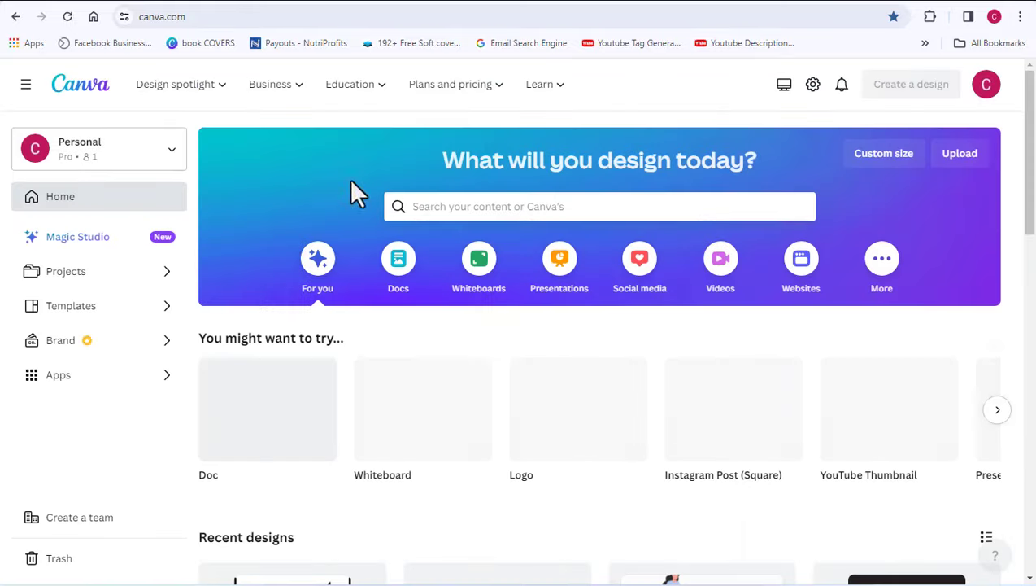
scroll(351, 192, down, 4)
click(469, 363)
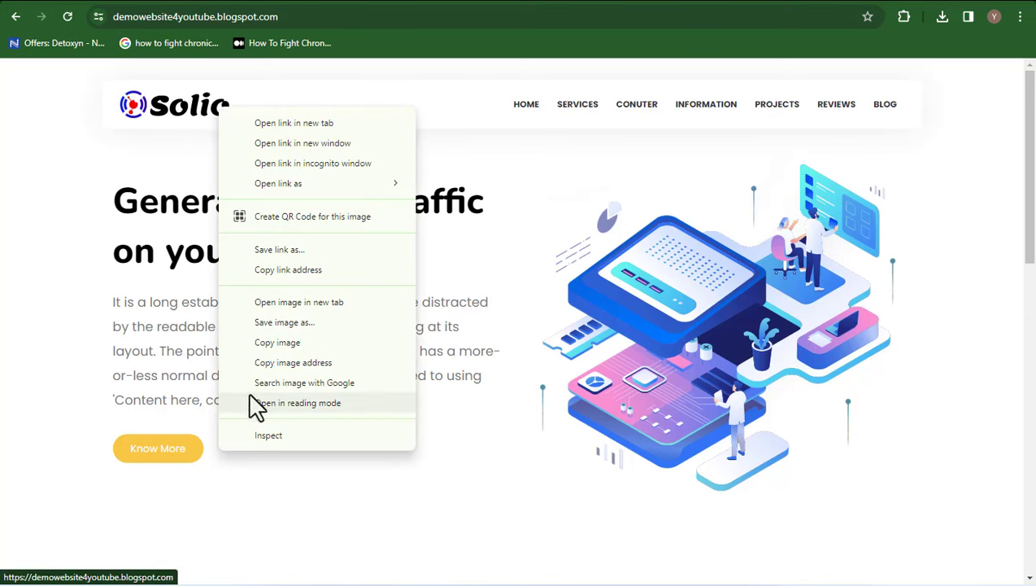
Inspect the Solio logo image on the live blog to read its width and height.
click(273, 452)
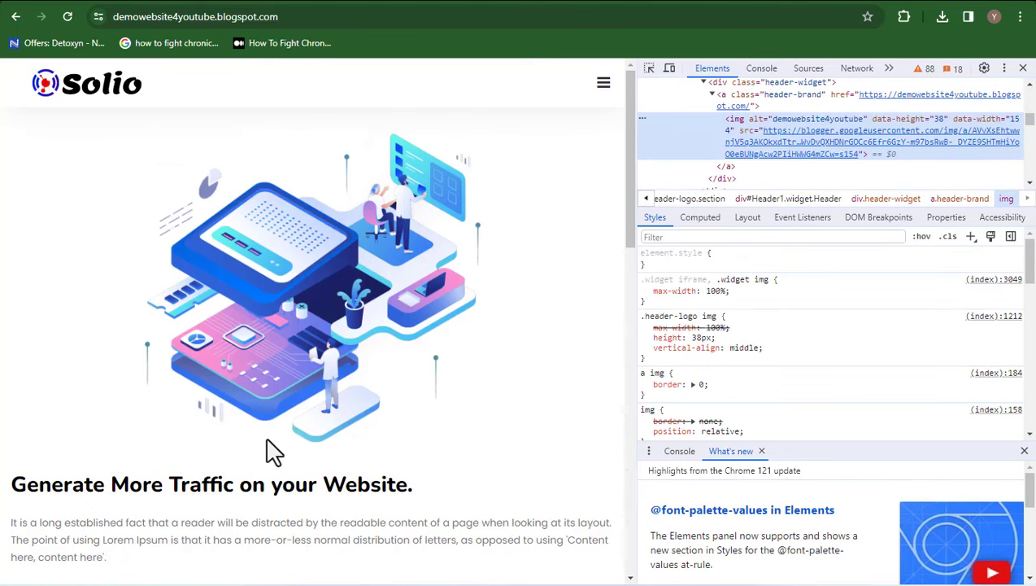
mouse_move(849, 151)
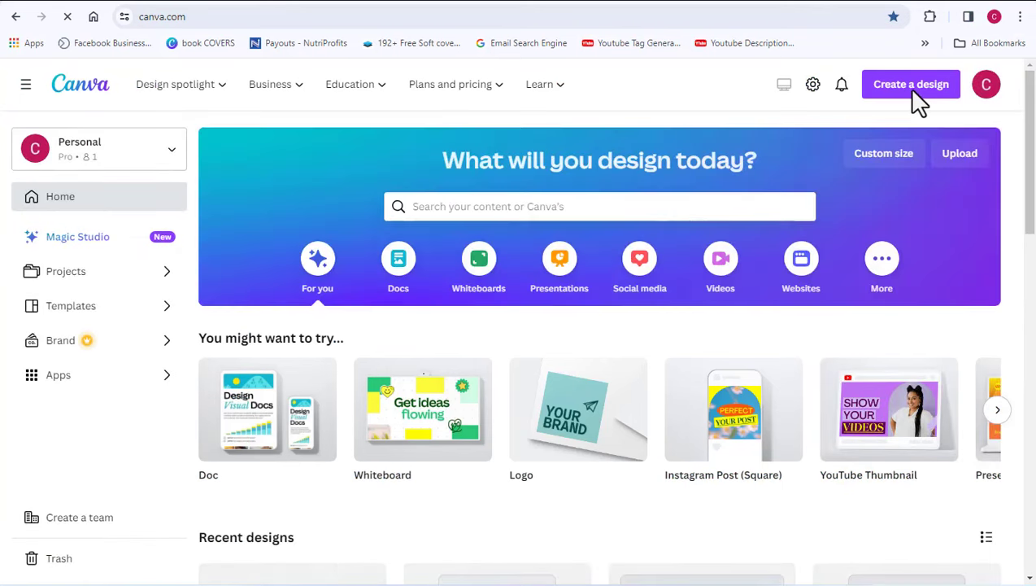
Create a new custom-size Canva design 154 cm wide and 38 cm high for the logo.
click(911, 90)
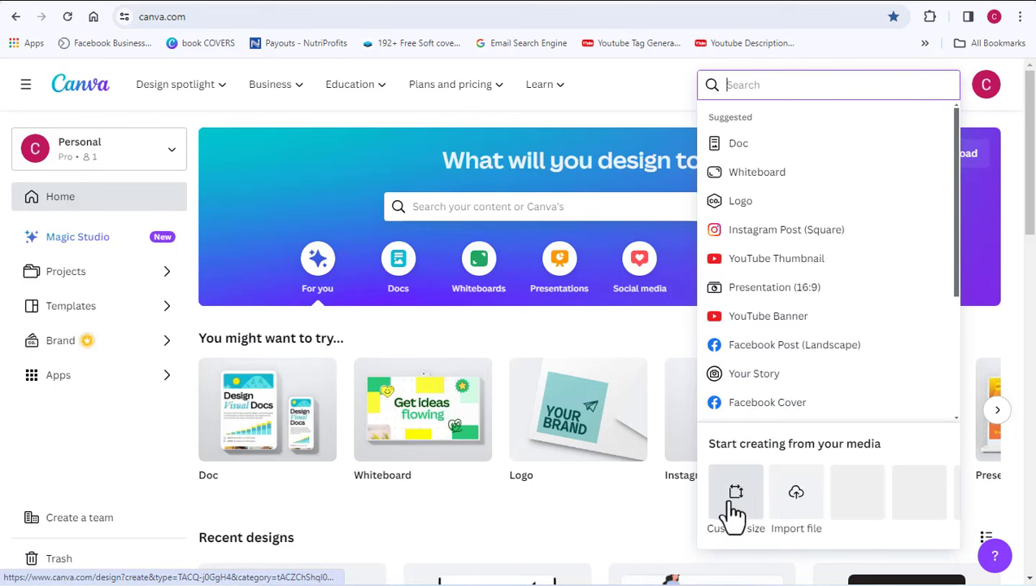
click(735, 511)
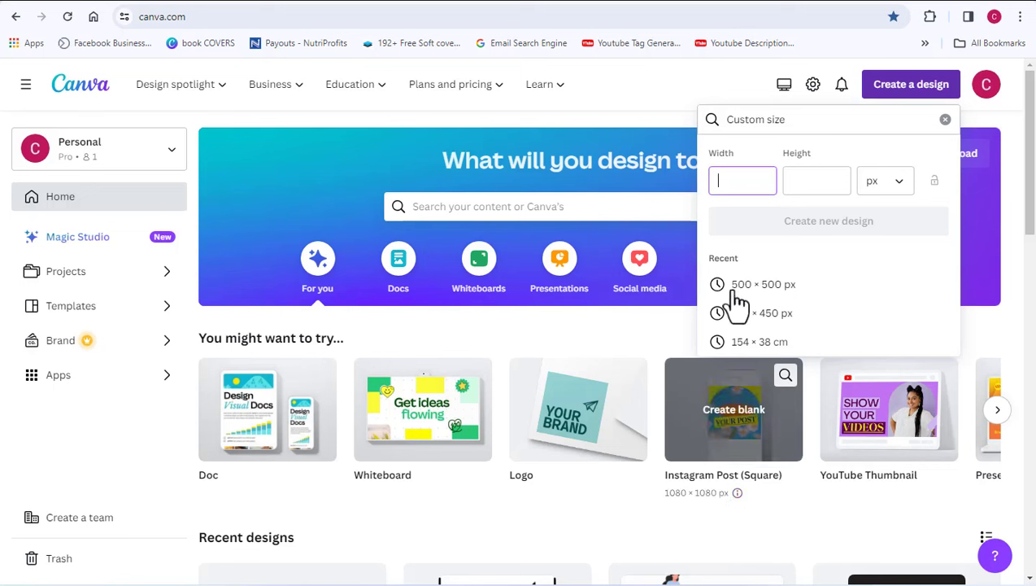
text(154)
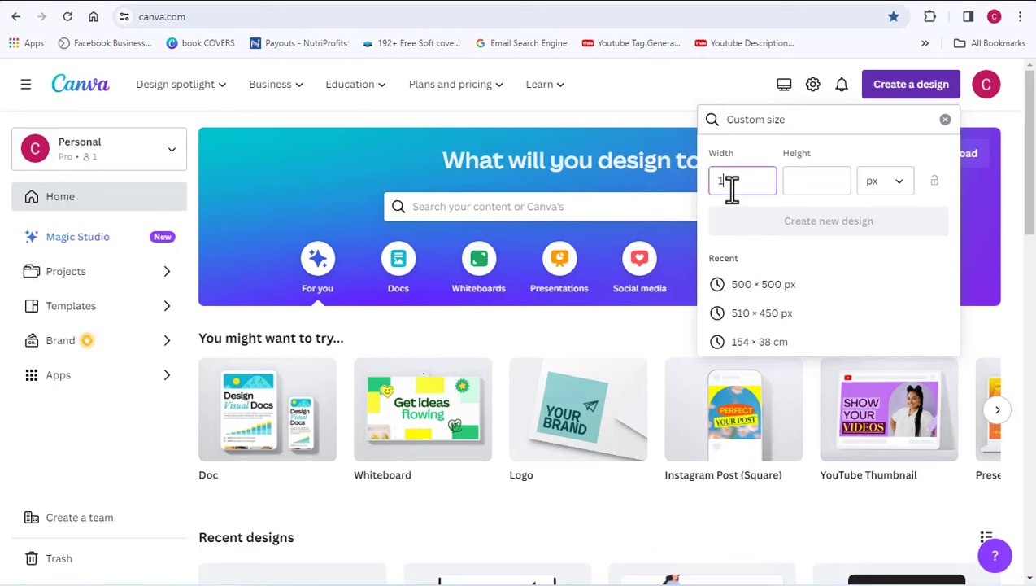
click(792, 182)
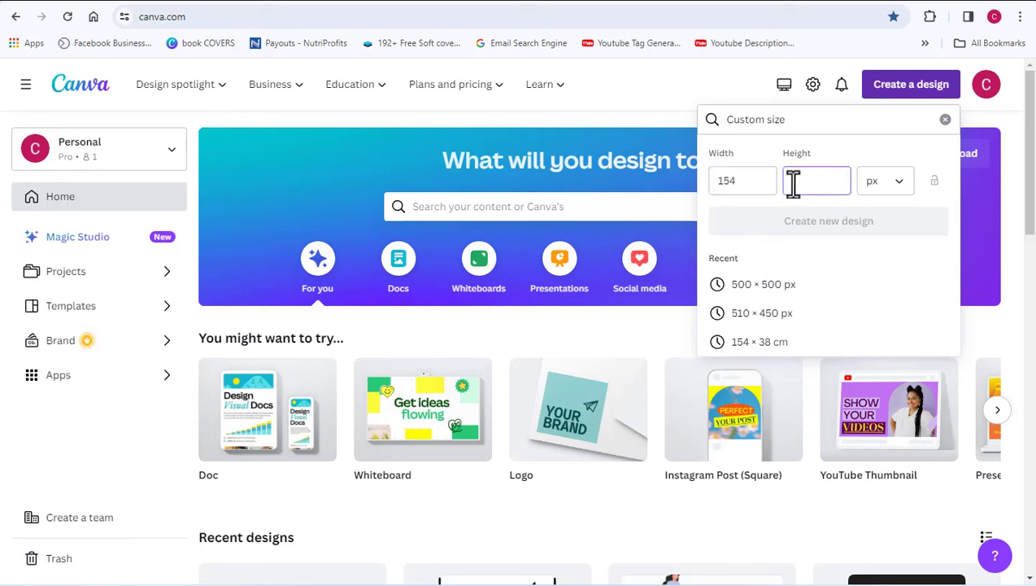
text(38)
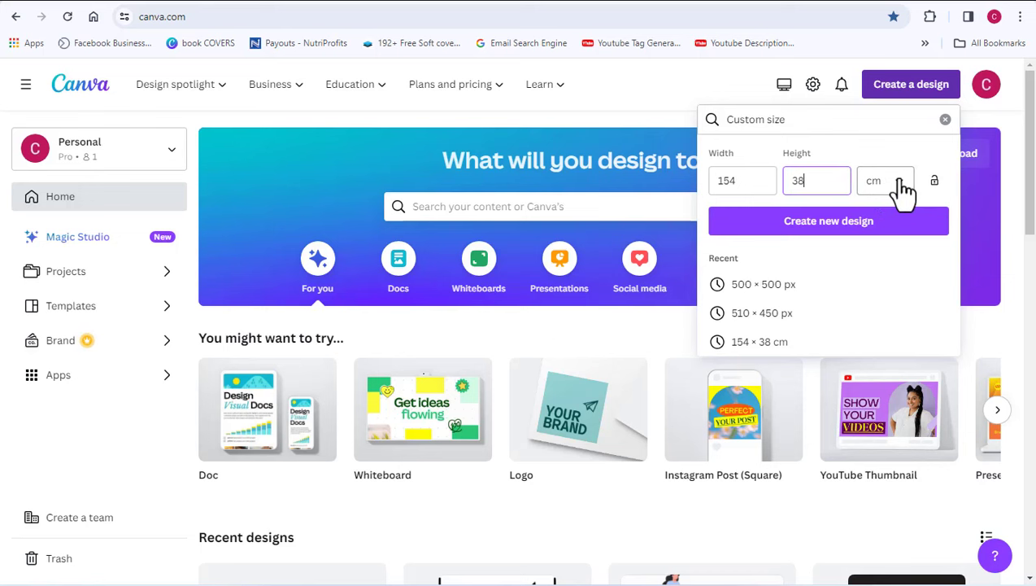
click(845, 222)
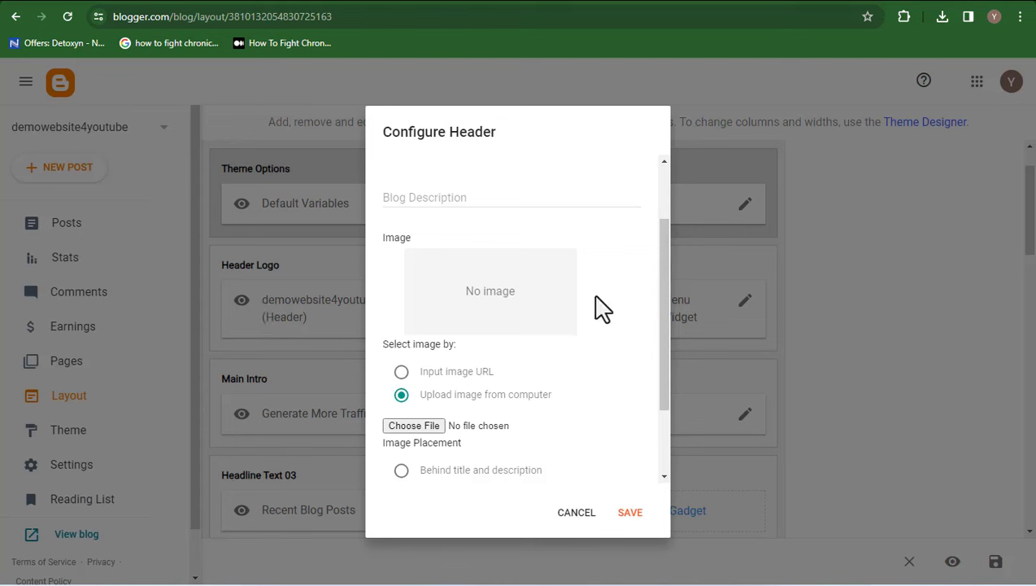
Upload Ads Master (1).png from the Downloads folder as the blog's header logo image.
drag(658, 382, 660, 411)
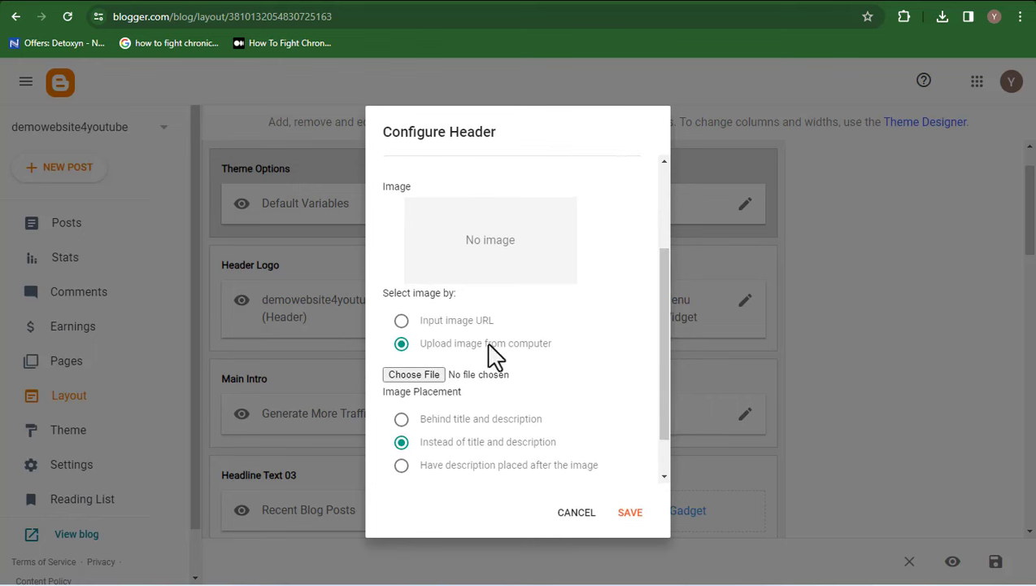
click(415, 375)
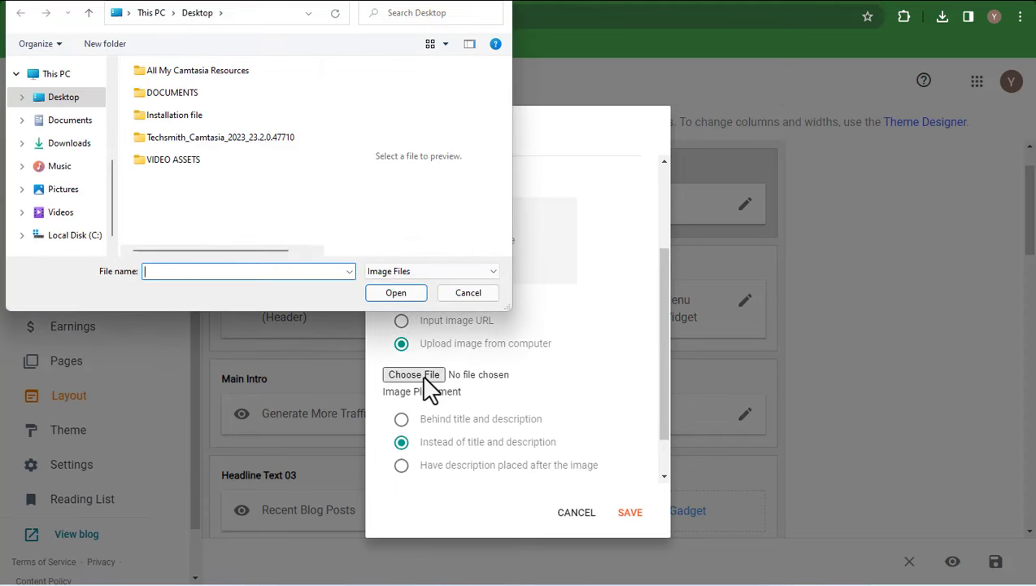
click(91, 150)
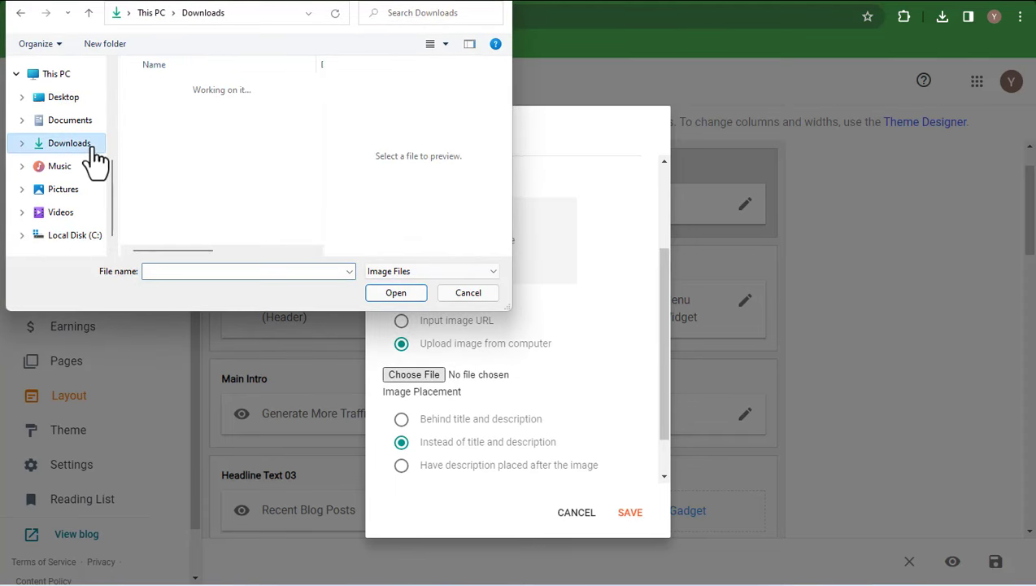
click(154, 178)
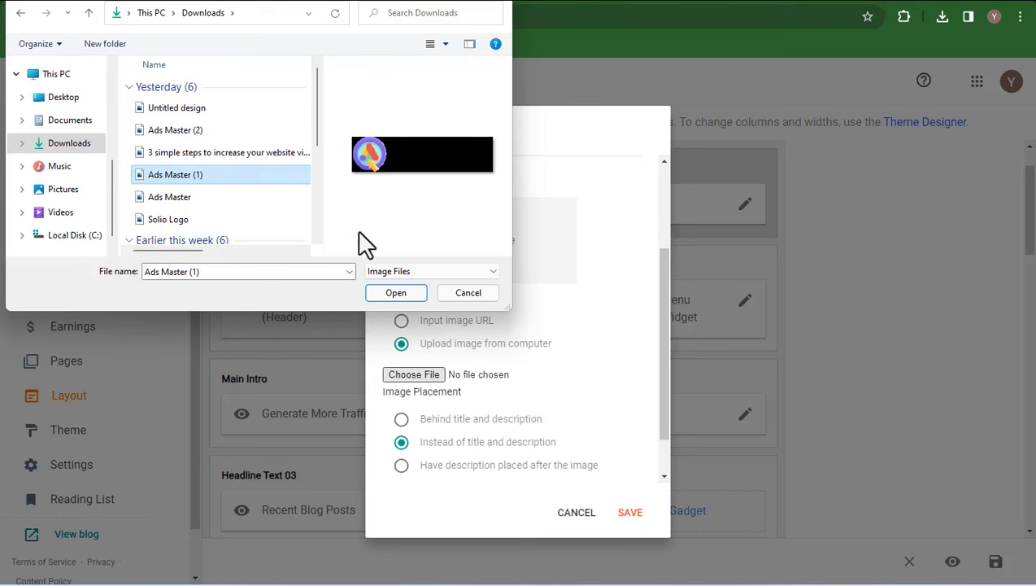
click(380, 293)
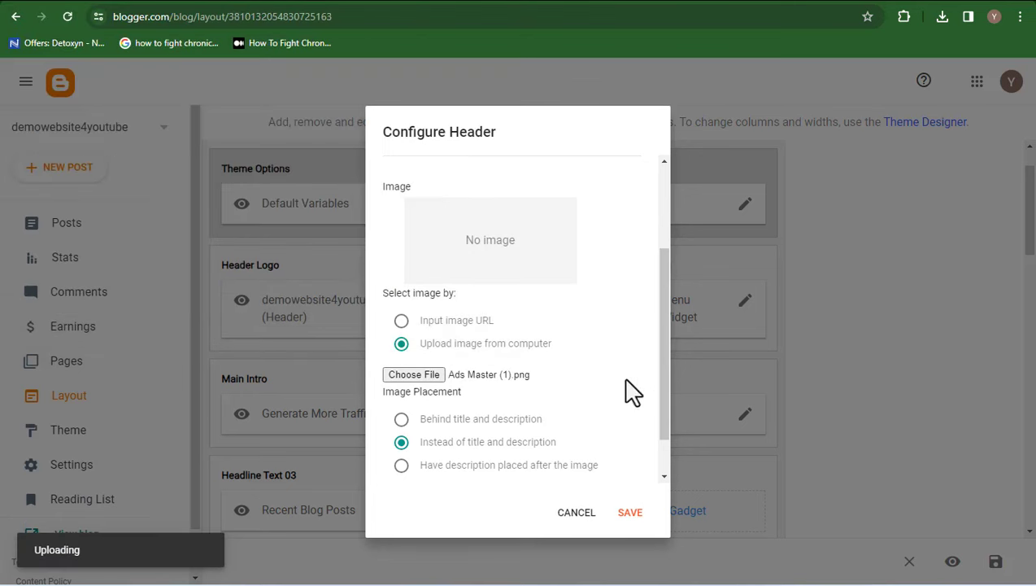
drag(664, 390, 660, 442)
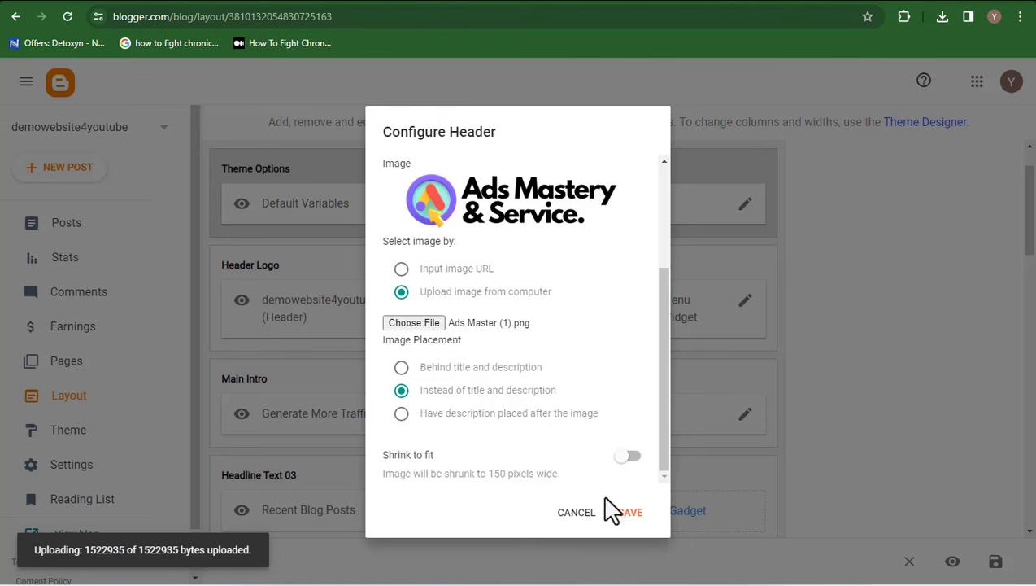
Save the header logo settings, reload the live blog and close its developer tools to check the new logo.
click(629, 514)
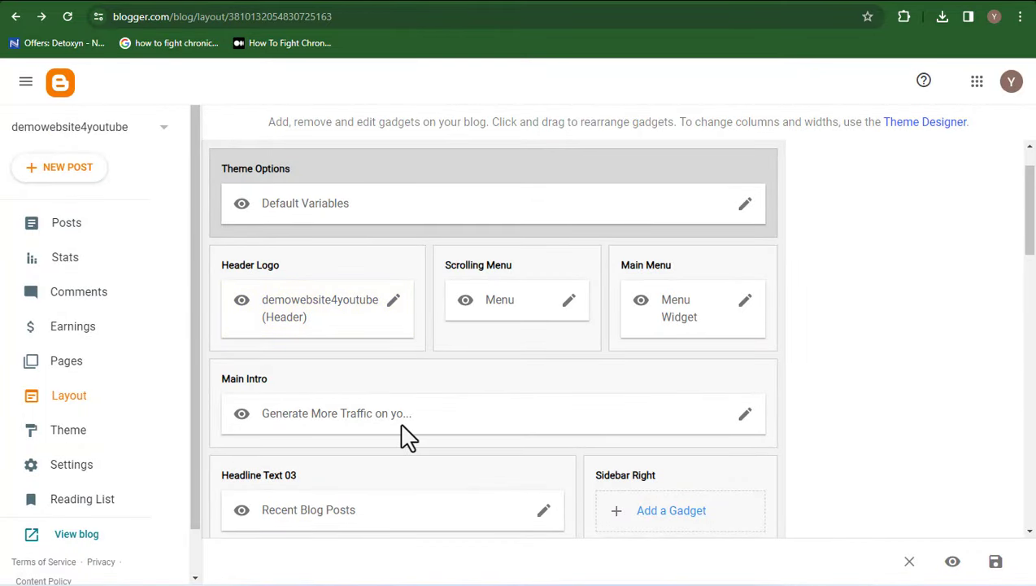
key(ctrl+Tab)
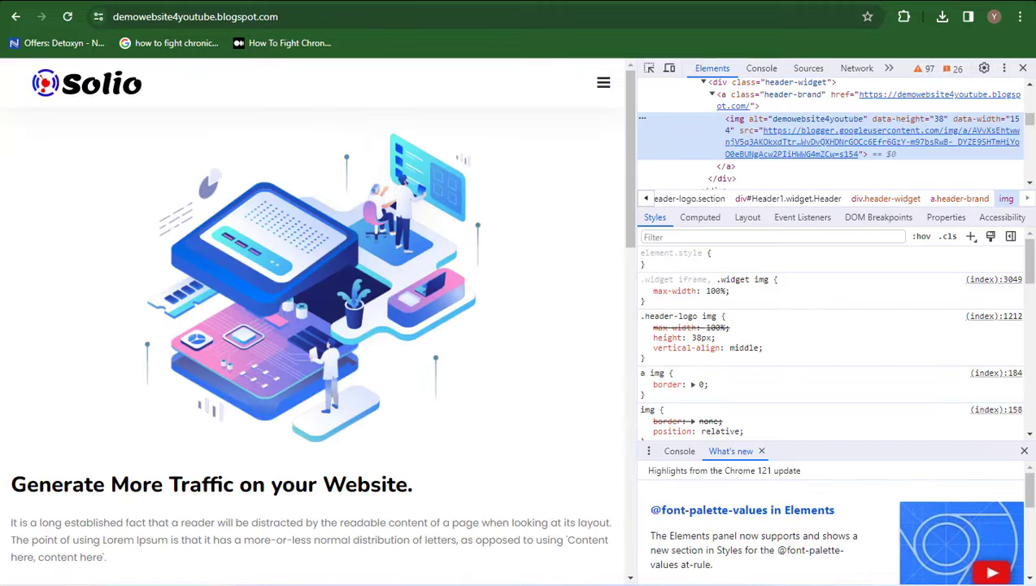
click(310, 16)
key(Return)
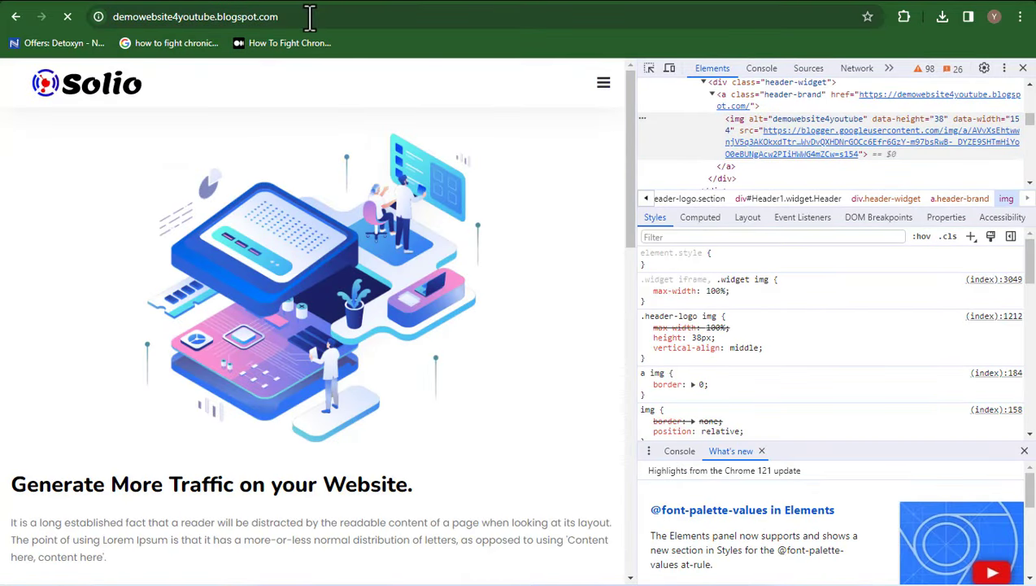
key(F12)
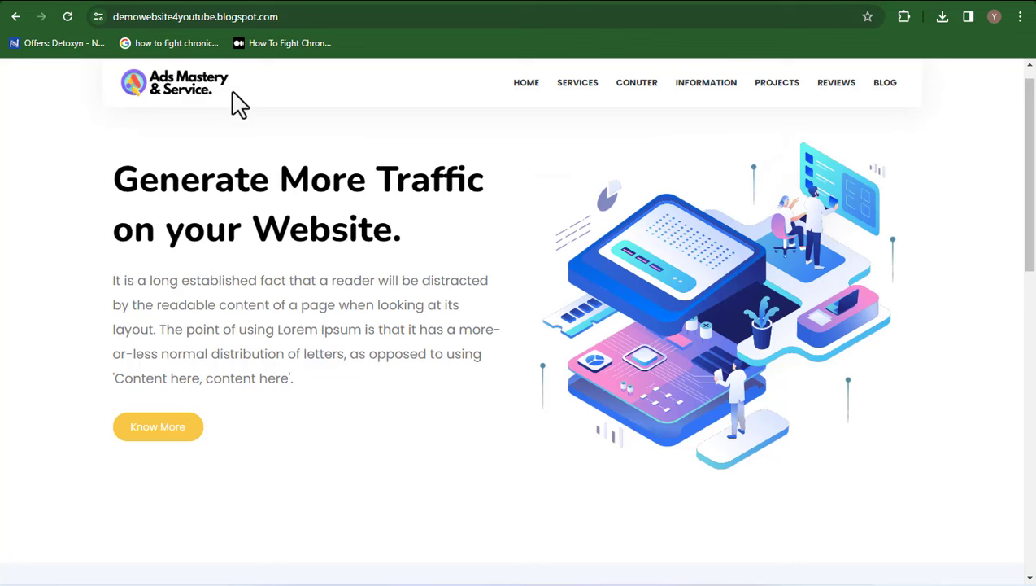
key(alt+Left)
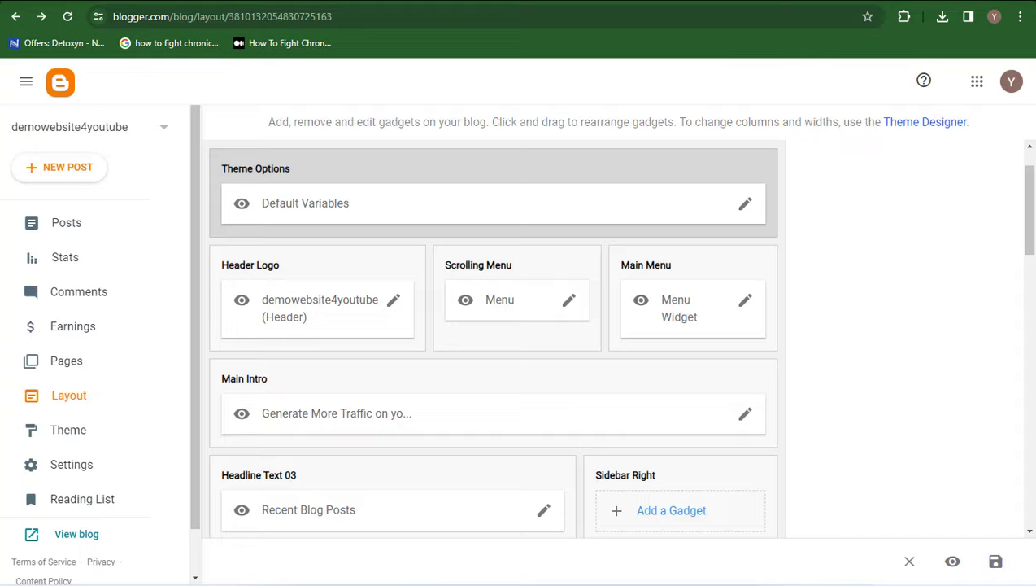
key(alt+Right)
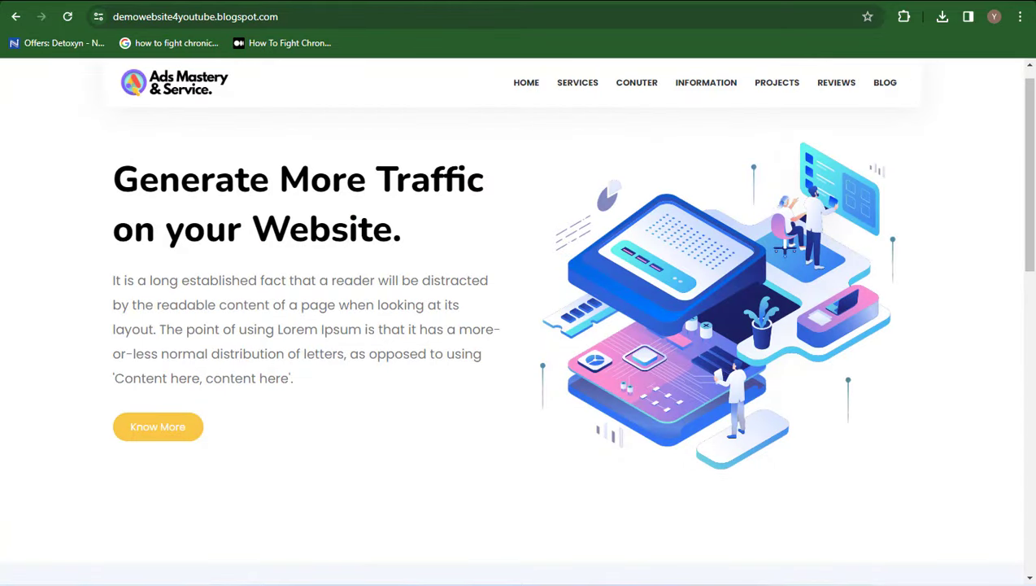
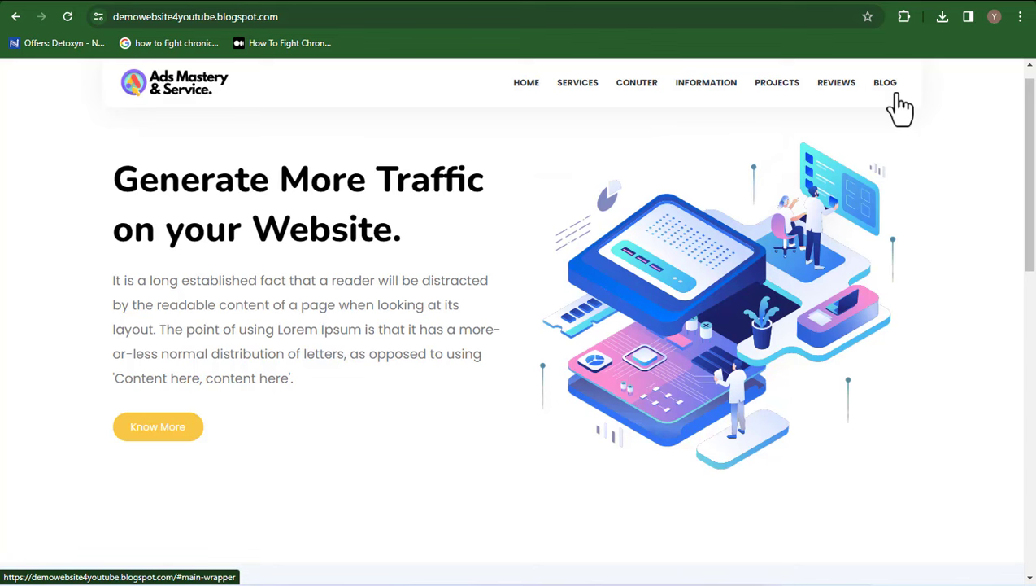
Delete the Information, Conuter and Projects links from the Scrolling Menu gadget and save it.
key(alt+Left)
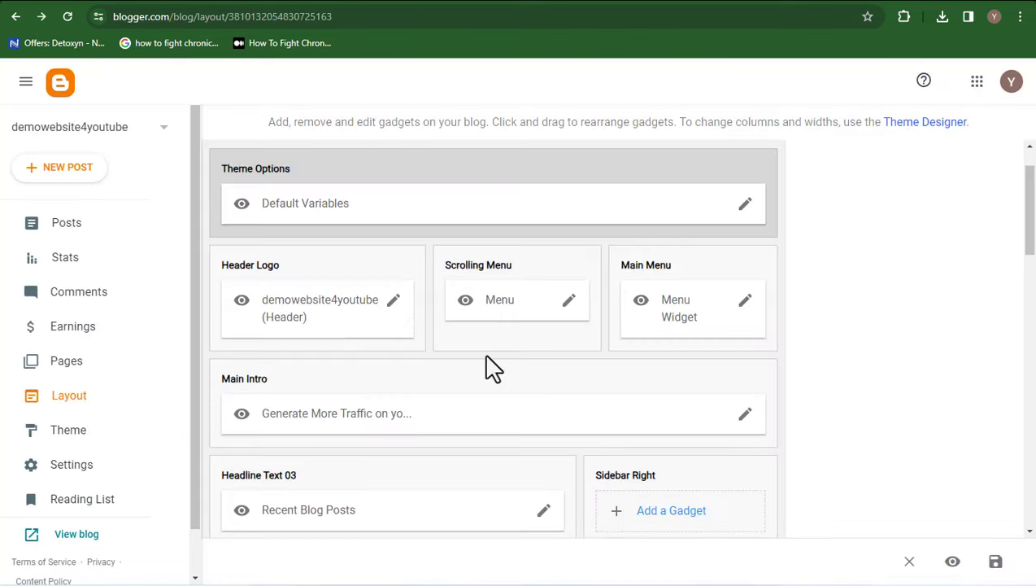
click(570, 312)
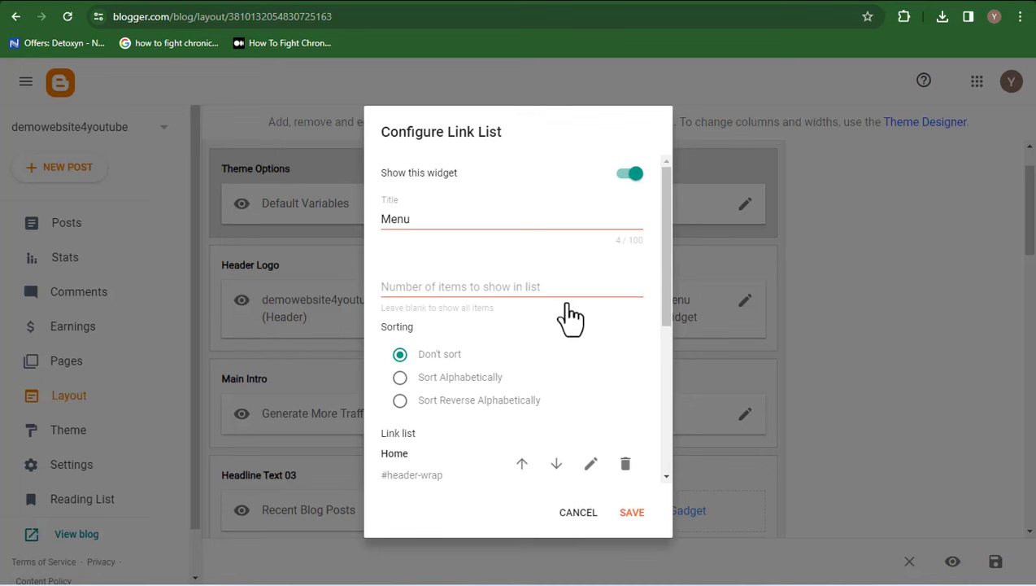
drag(664, 259, 669, 371)
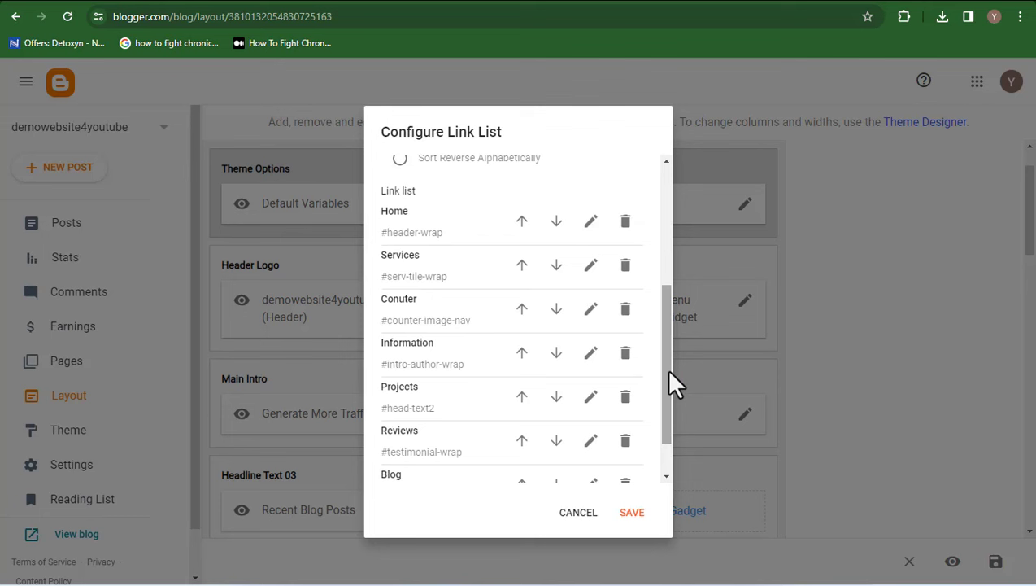
click(625, 355)
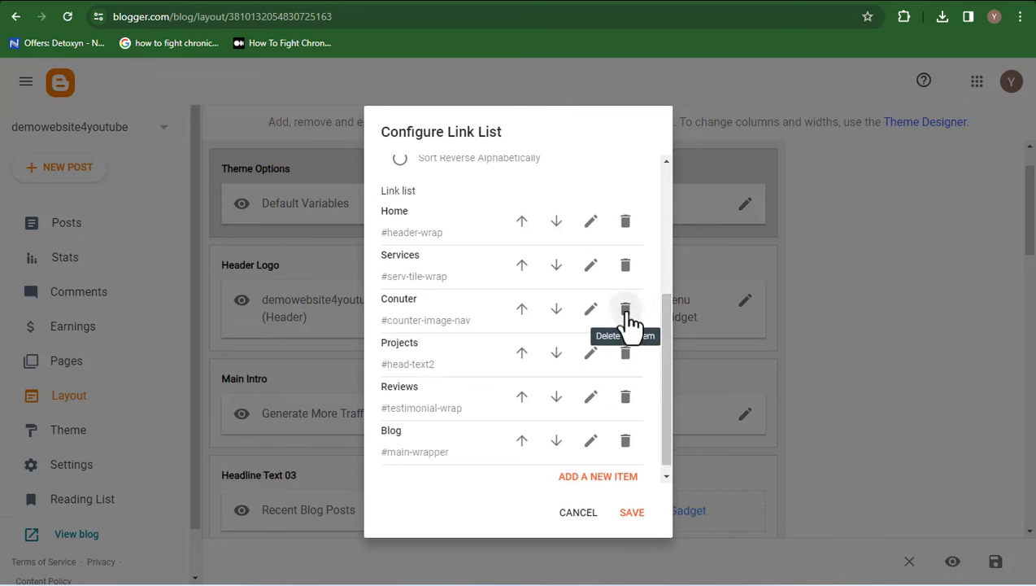
click(628, 317)
click(623, 355)
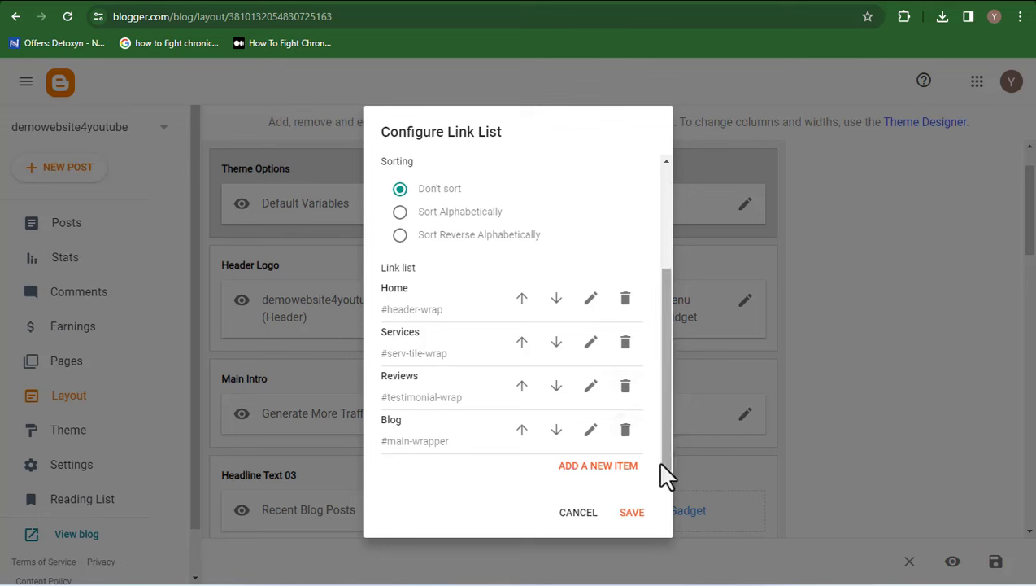
click(634, 520)
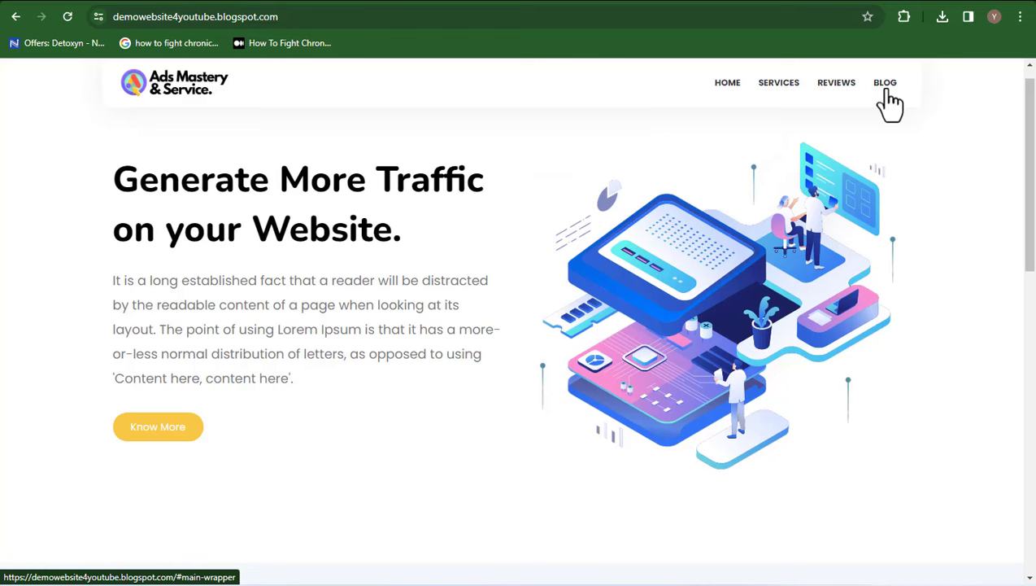
key(alt+Left)
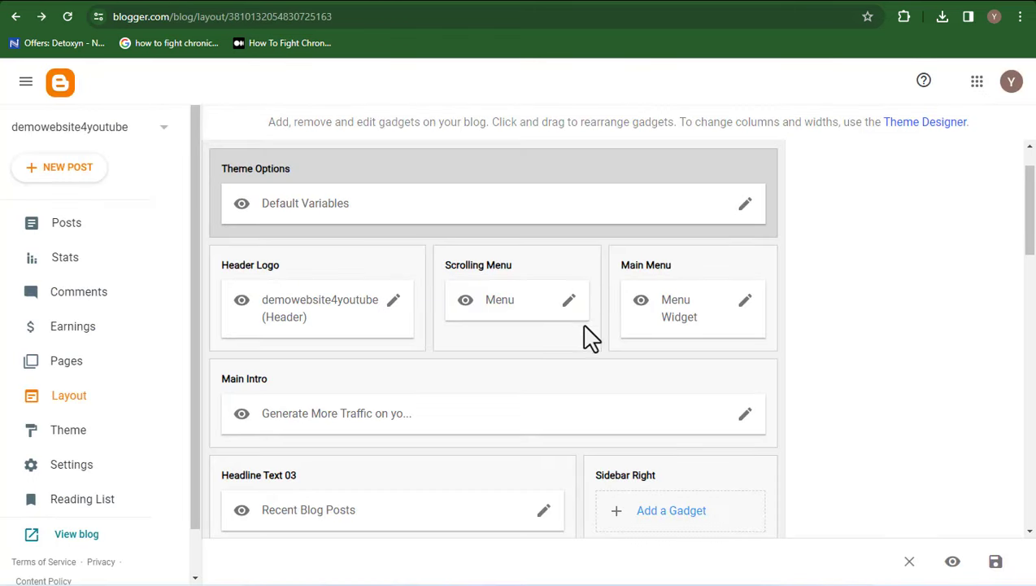
click(571, 302)
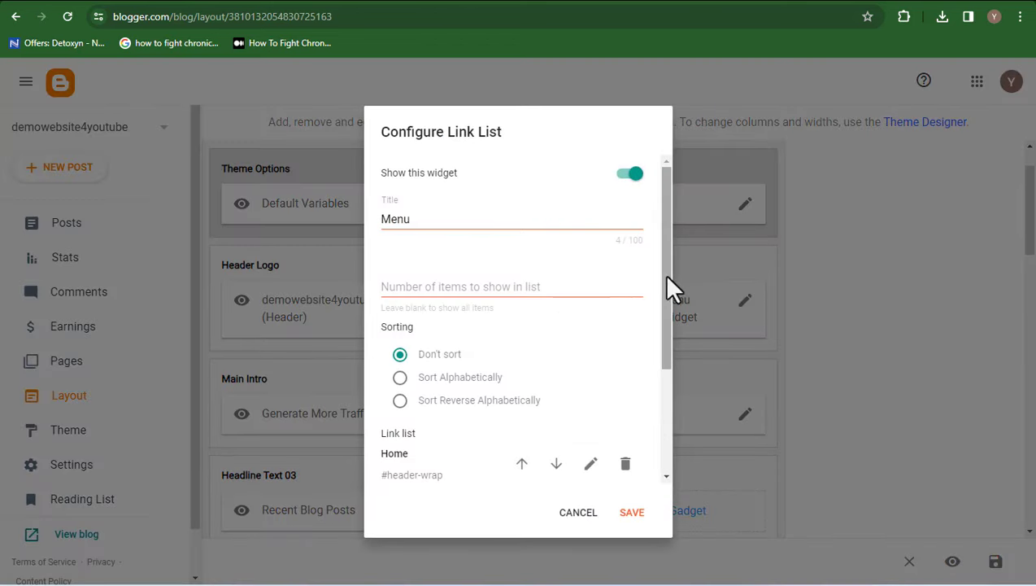
drag(667, 287, 675, 451)
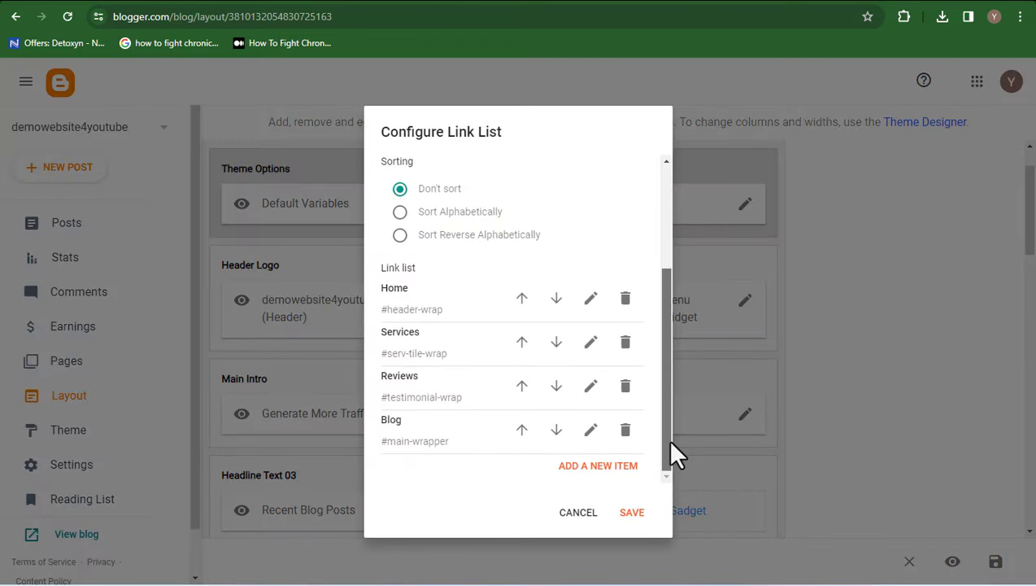
click(610, 469)
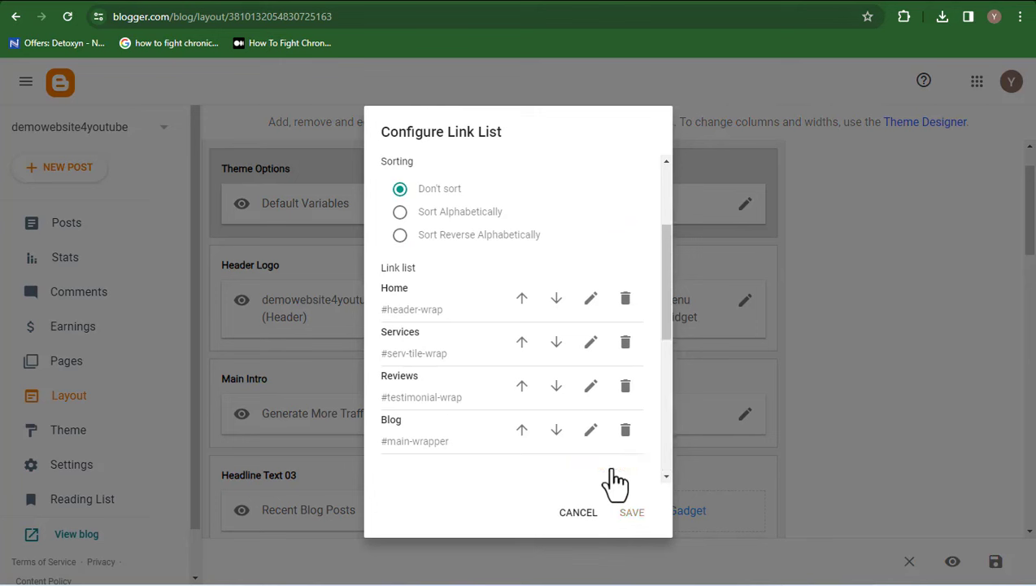
drag(666, 328, 671, 392)
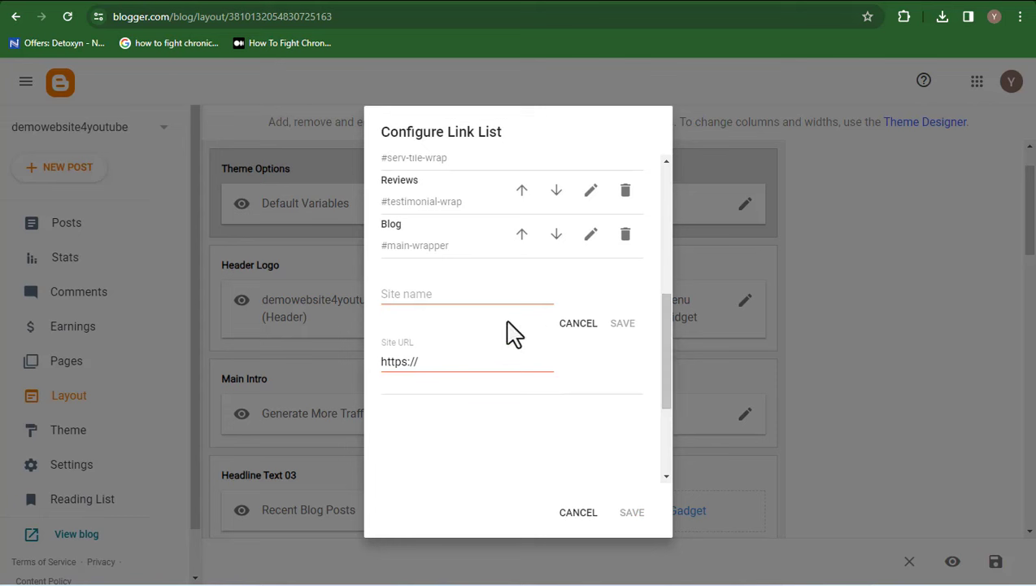
click(463, 293)
text(S)
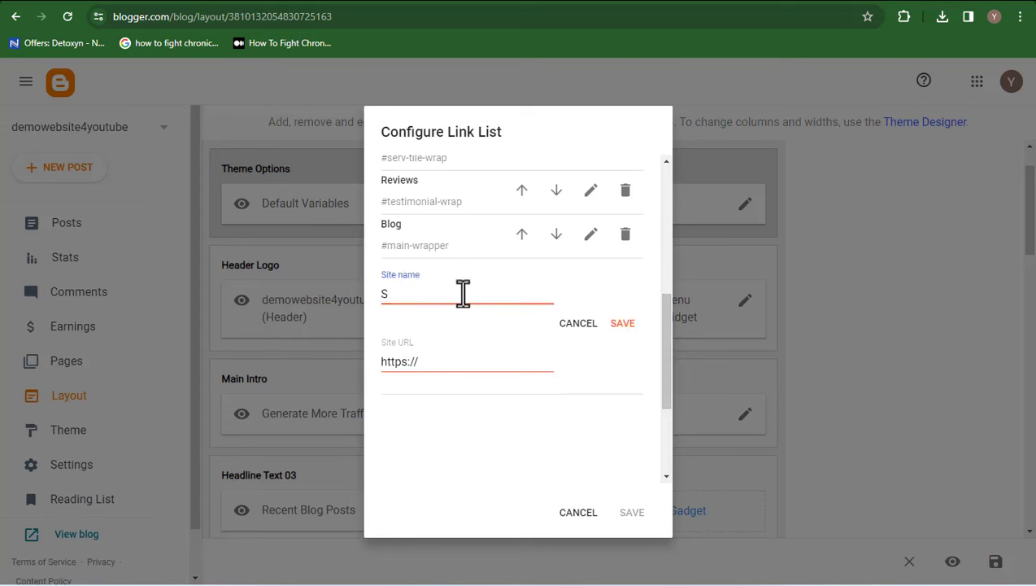
text(tore)
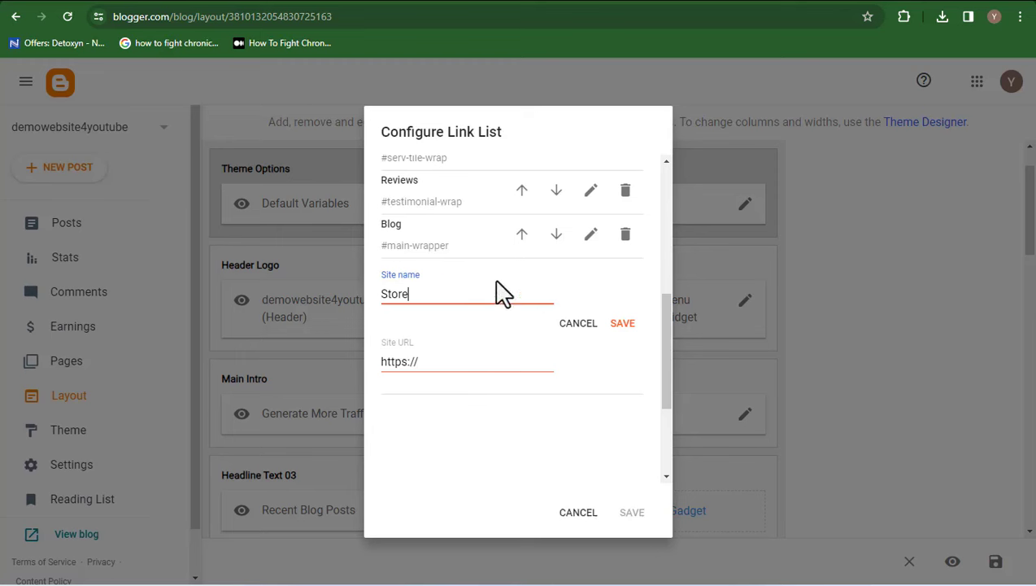
click(622, 324)
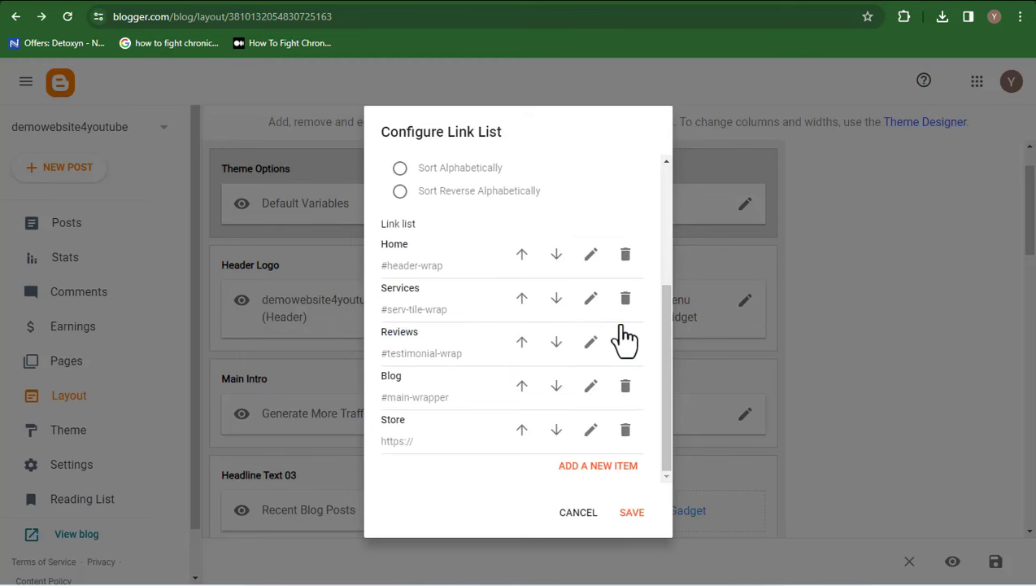
click(629, 521)
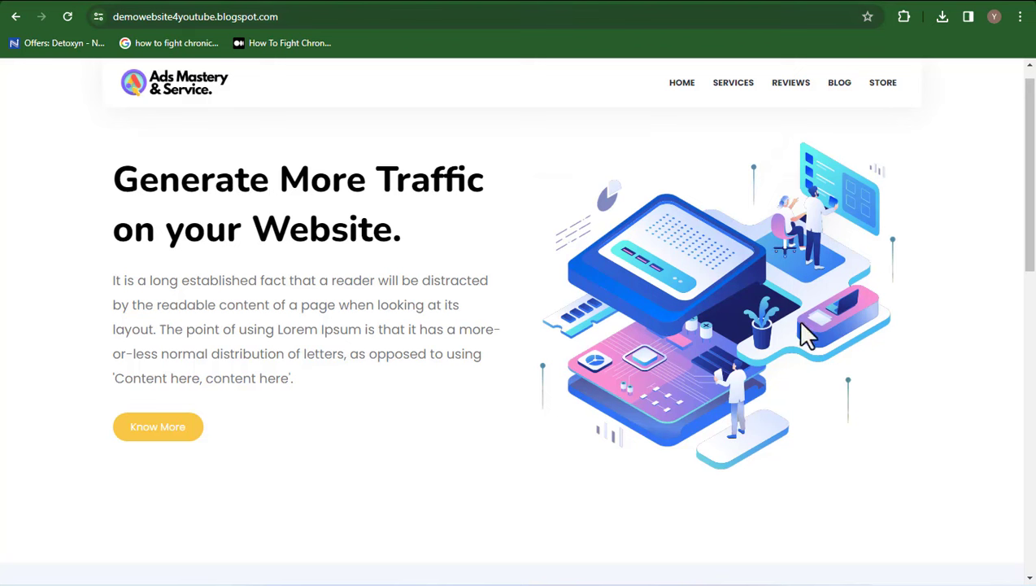
Examine the intro section's heading, description and illustration on the live blog.
drag(586, 326, 642, 270)
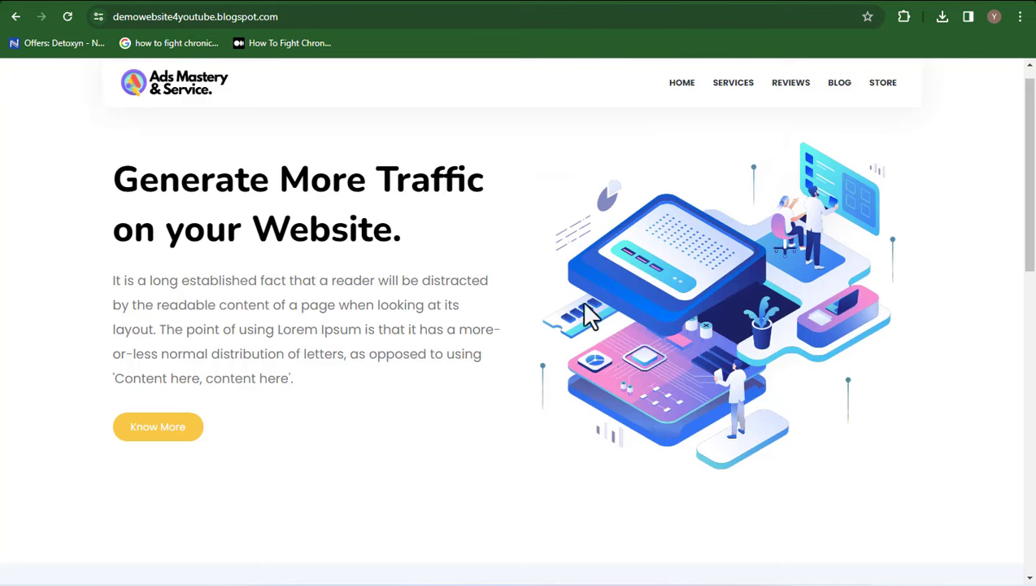
drag(507, 167, 651, 319)
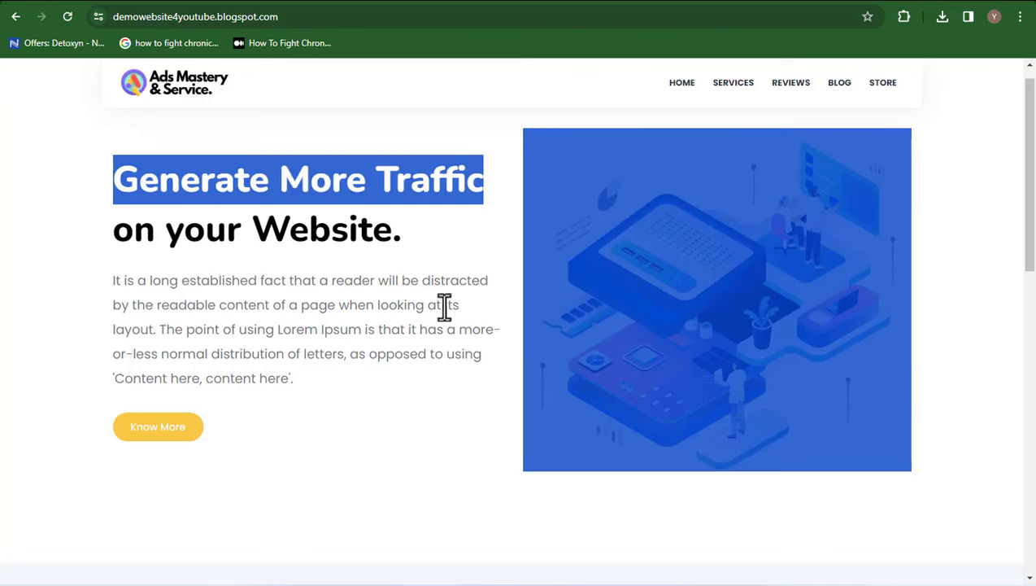
drag(356, 356, 124, 154)
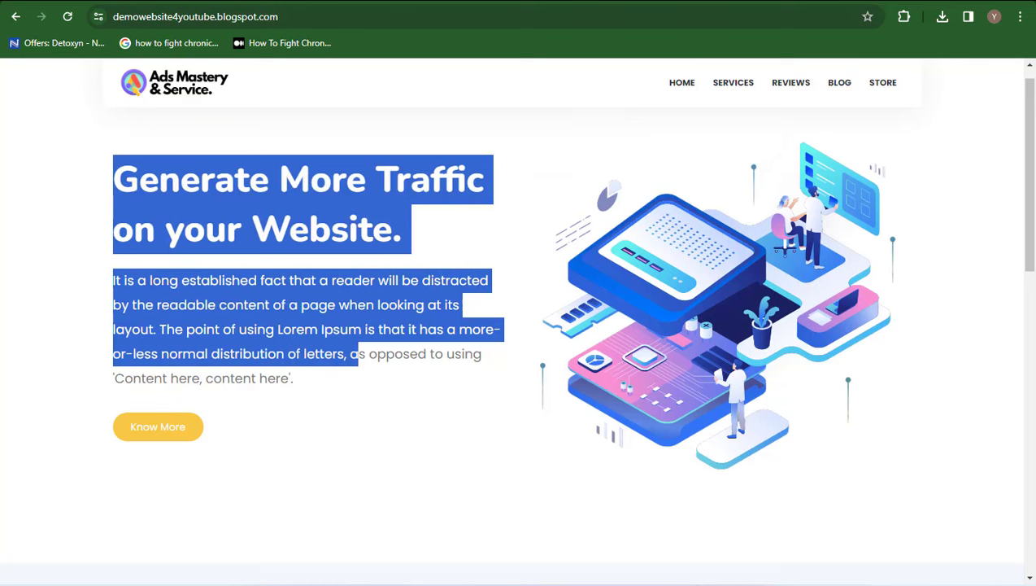
Open the Main Intro gadget in the blog layout, review its image settings and place the text cursor at the end of its title.
key(alt+Left)
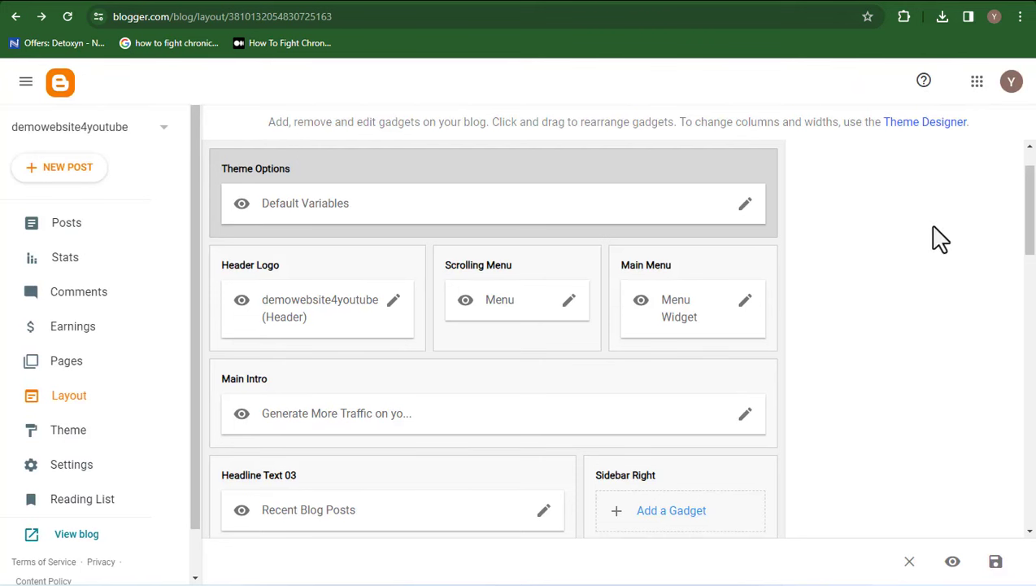
drag(1030, 215, 1032, 246)
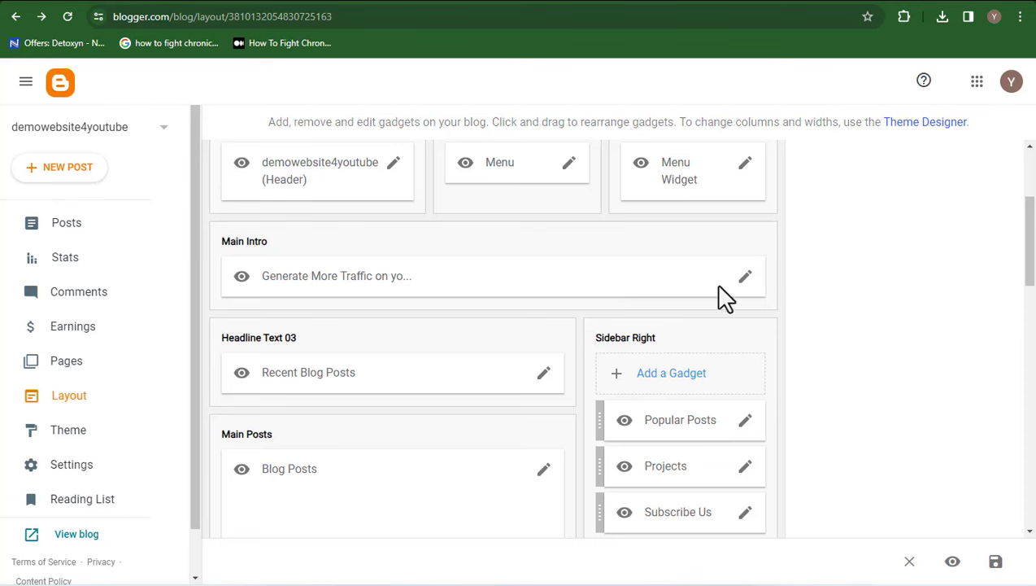
click(744, 281)
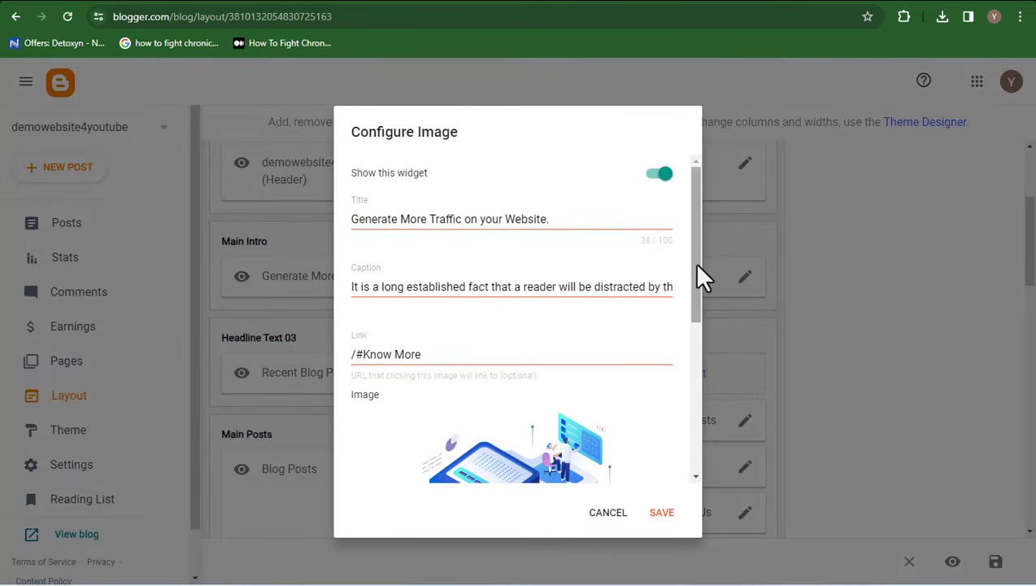
drag(694, 264, 691, 363)
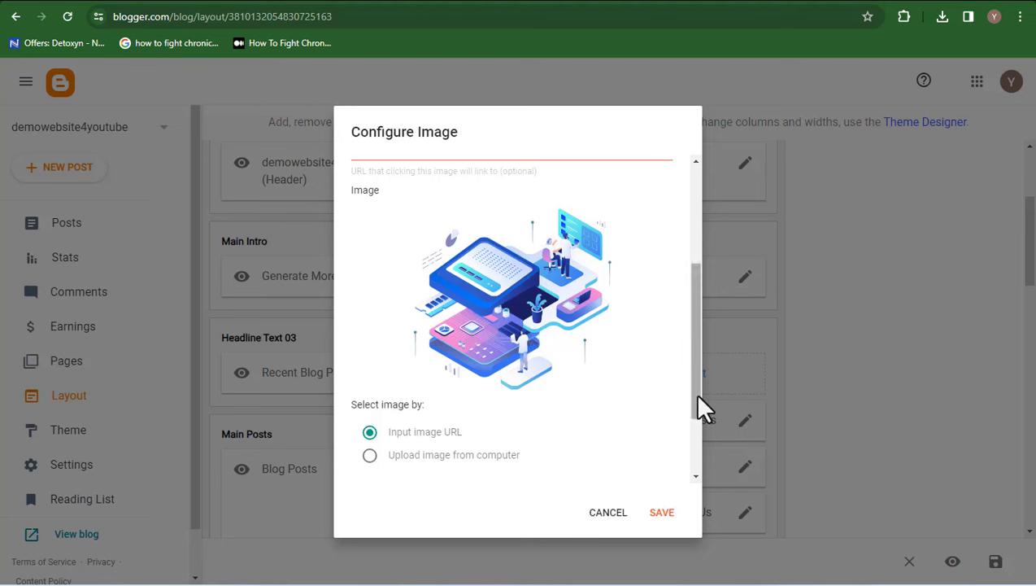
drag(698, 416, 545, 215)
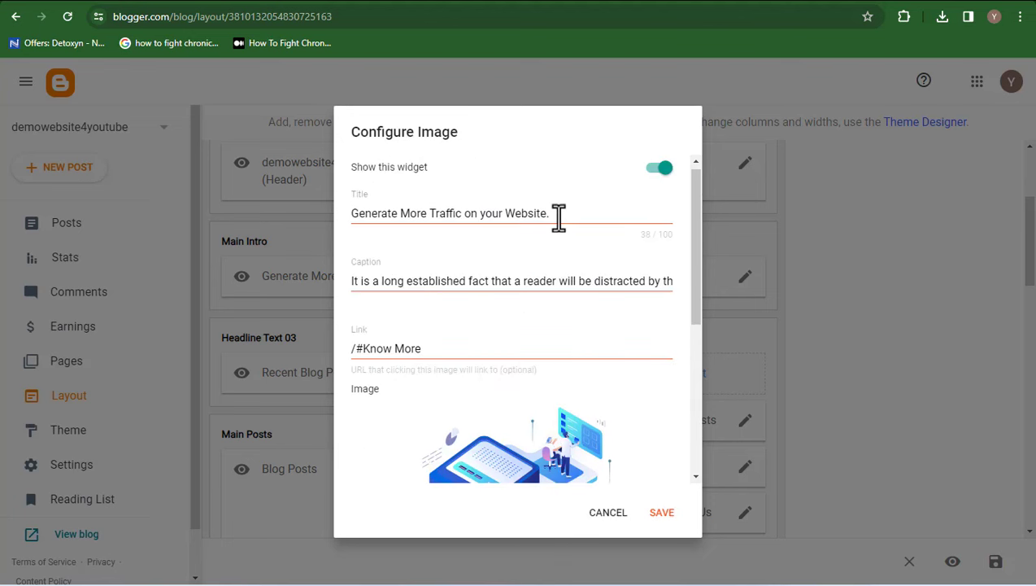
click(558, 217)
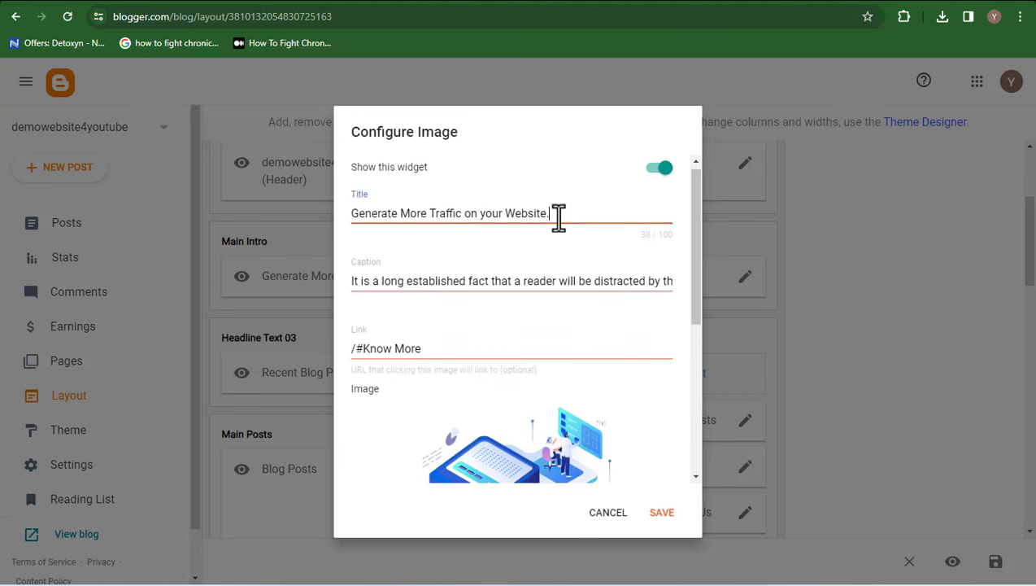
text(Website.)
text( 012398)
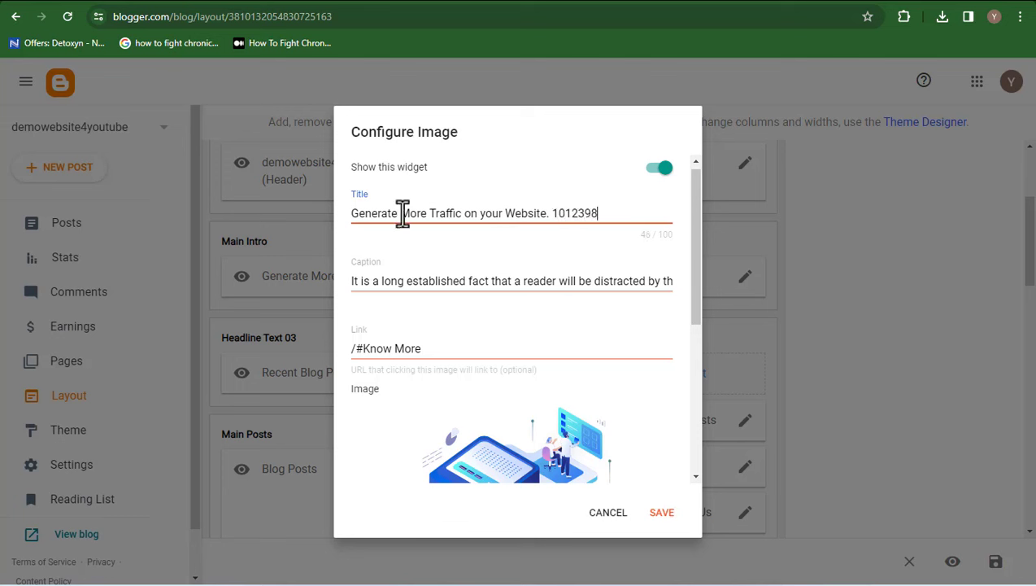
key(BackSpace)
key(BackSpace)
key(BackSpace)
key(BackSpace)
key(BackSpace)
key(BackSpace)
key(BackSpace)
key(BackSpace)
Change the Main Intro title to "Generate More Traffic on your Website By Doing This...".
key(BackSpace)
text(B)
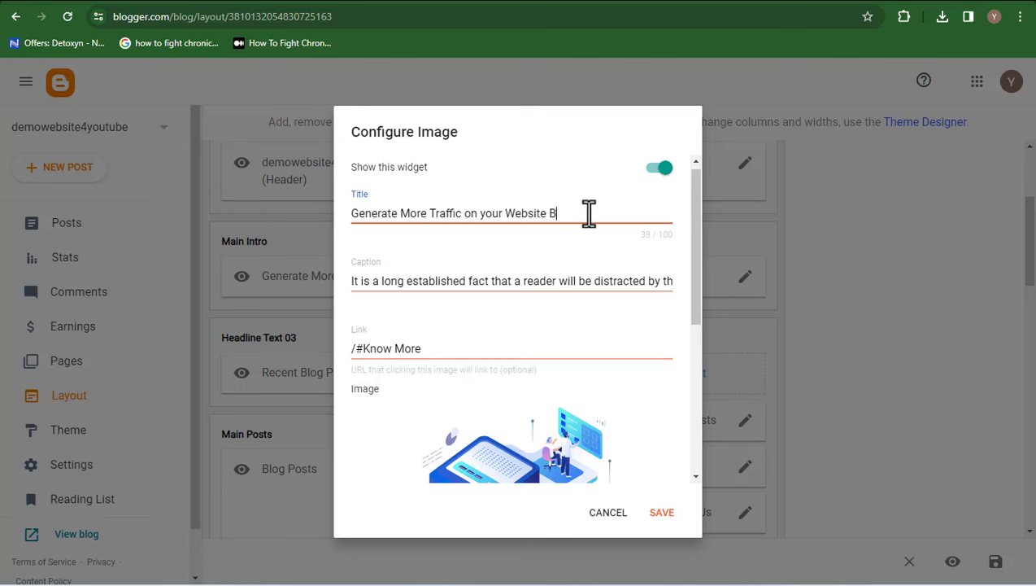
text(y Doing This...)
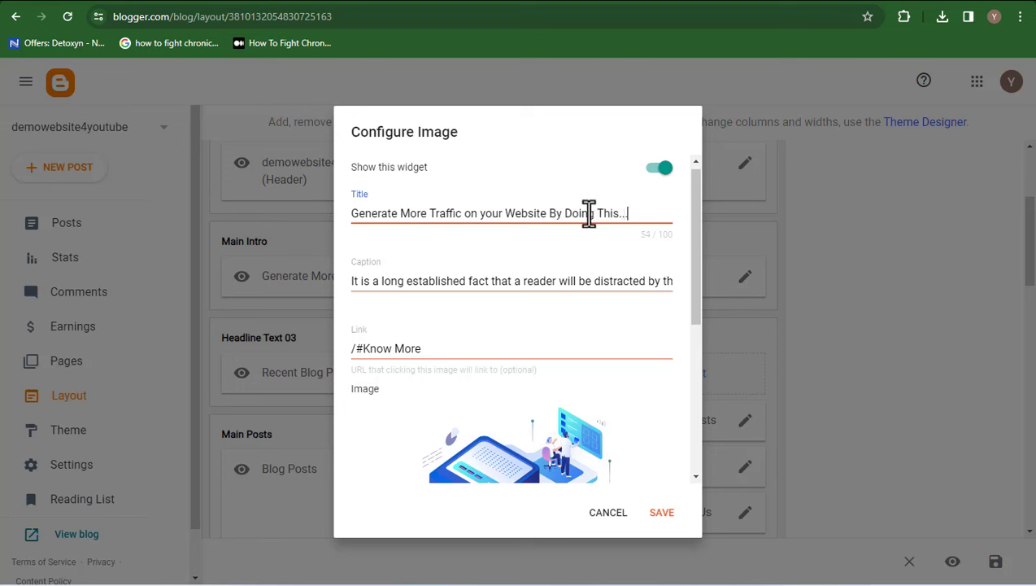
click(599, 286)
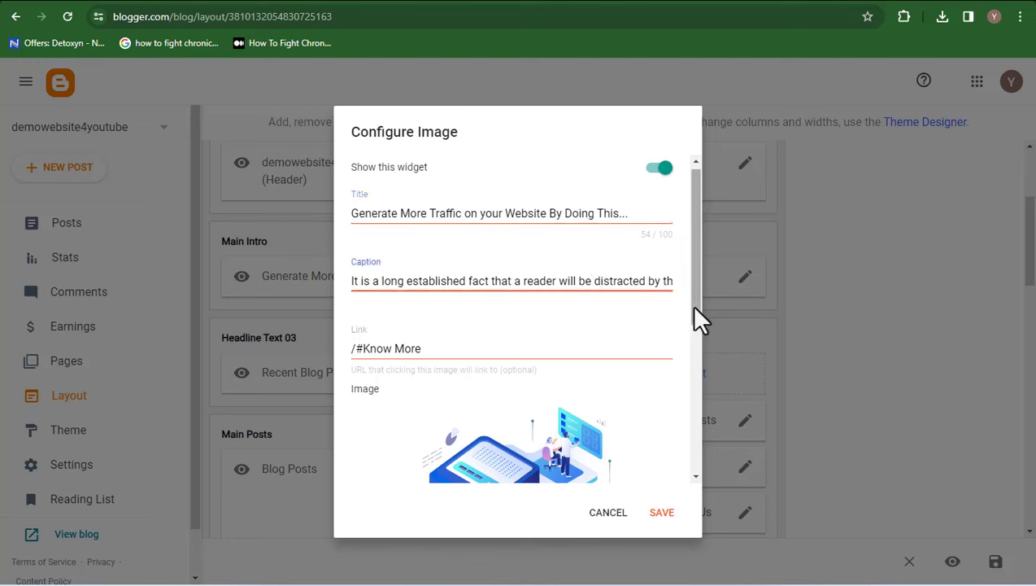
Replace the Main Intro image with the uploaded file "3 simple steps to increase your website view" and save the gadget.
drag(692, 306, 696, 412)
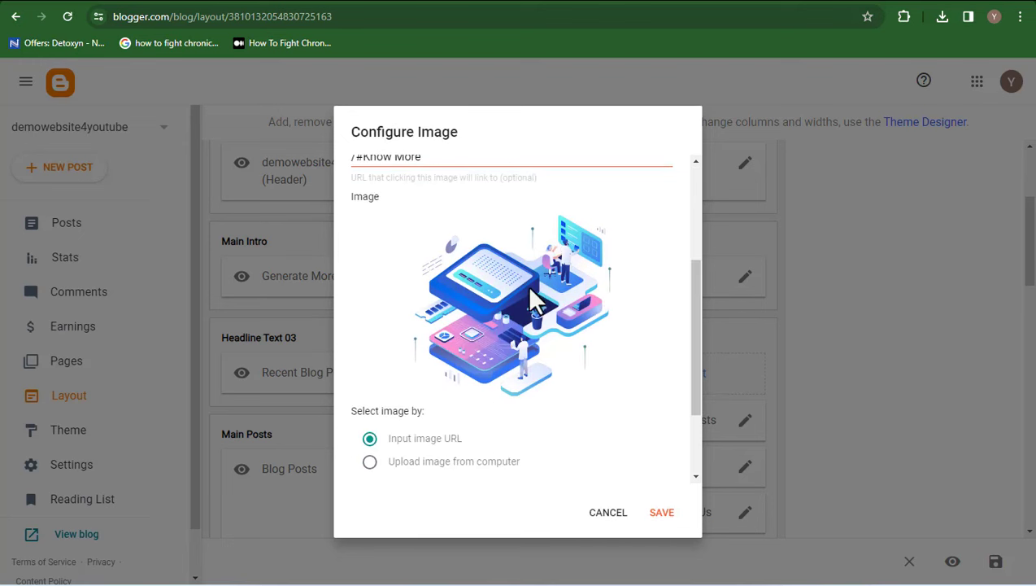
drag(694, 376, 694, 422)
click(370, 366)
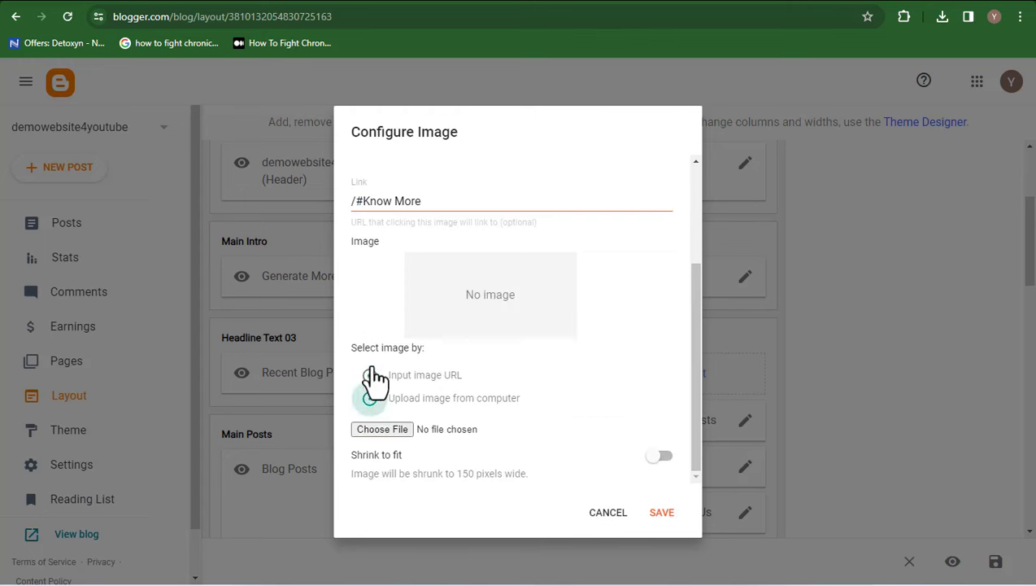
click(383, 429)
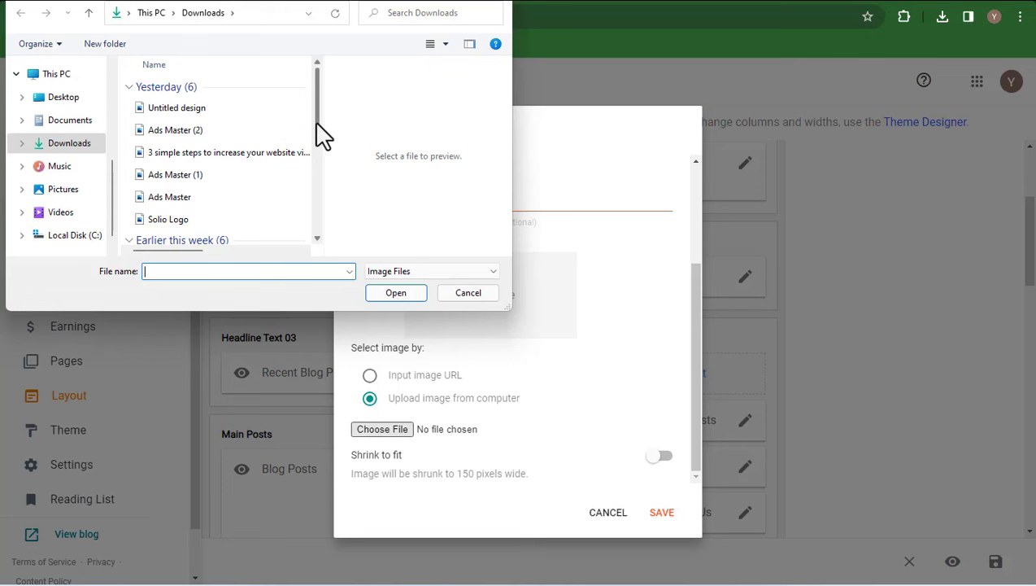
scroll(319, 134, down, 1)
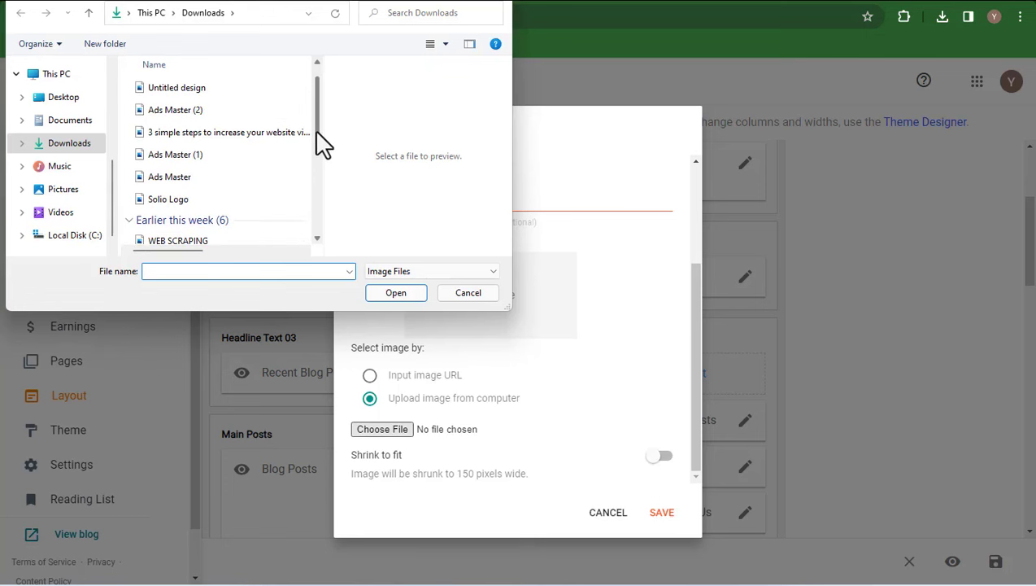
click(275, 142)
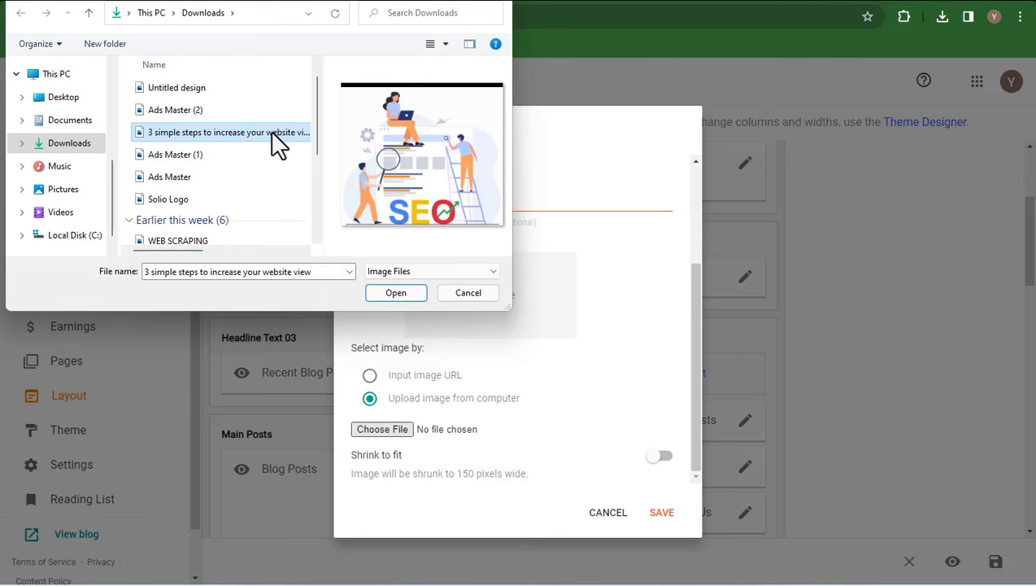
click(387, 291)
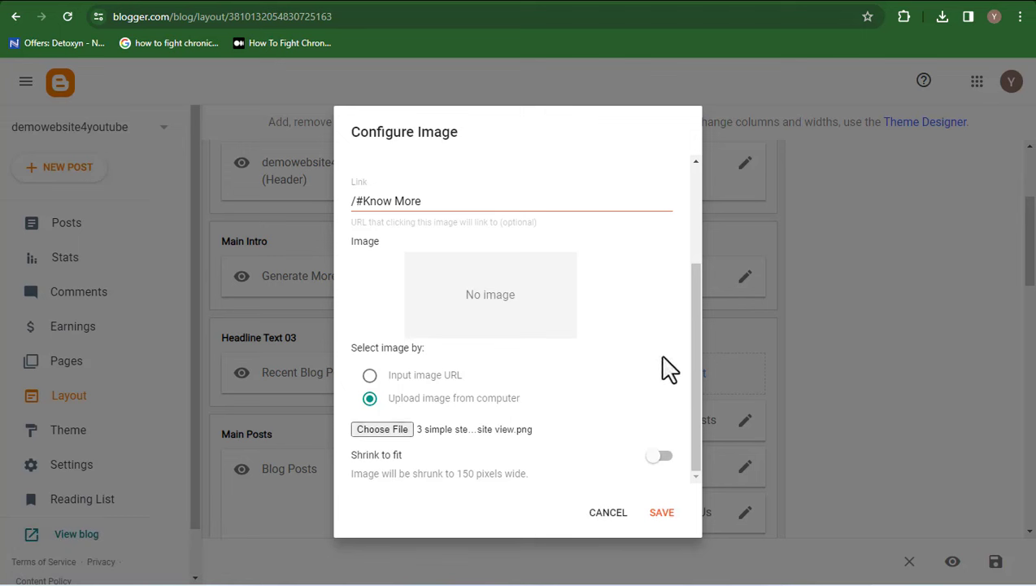
drag(692, 374, 692, 427)
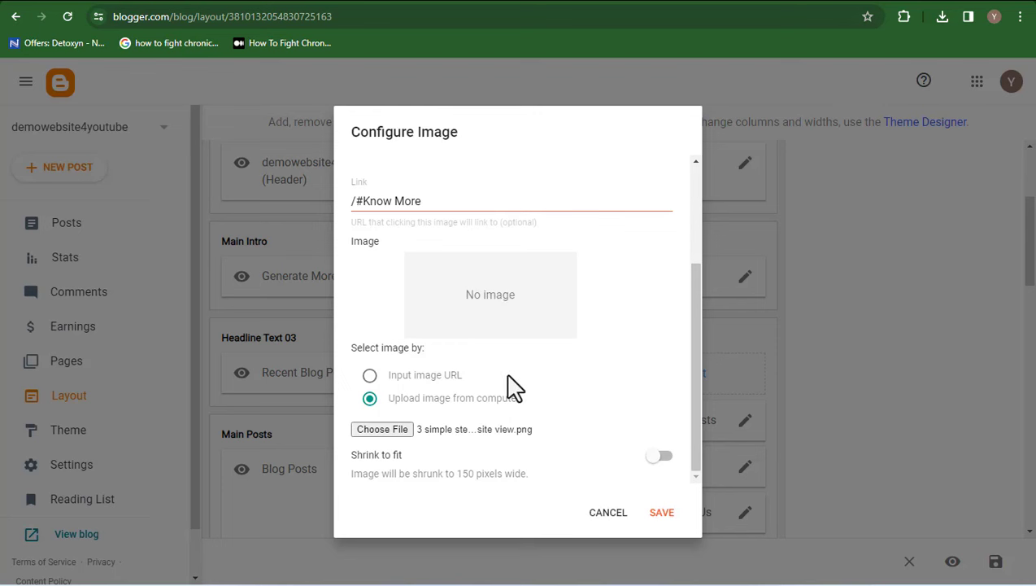
click(663, 514)
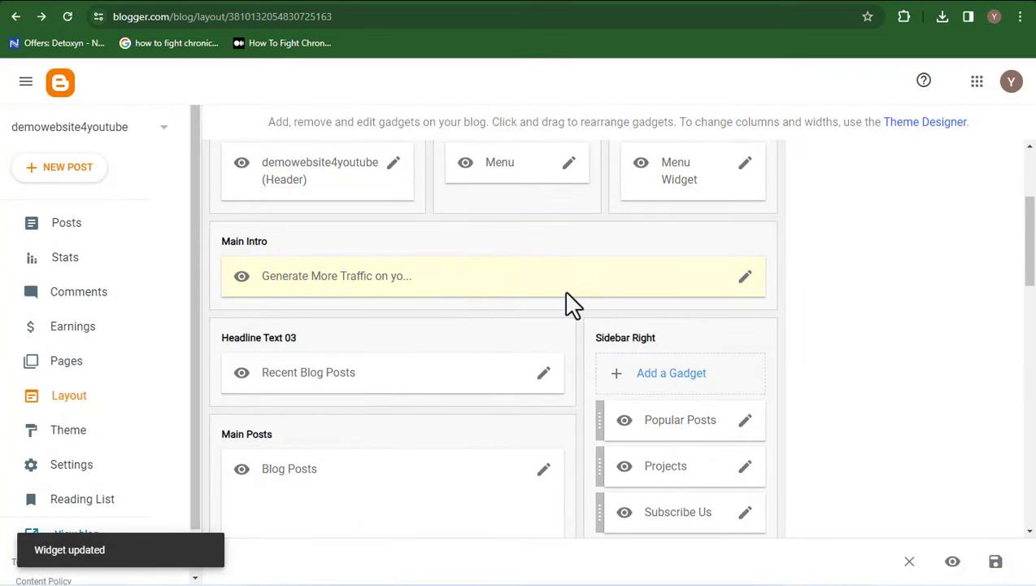
Reload the live blog and review the page from the intro section down to the client testimonials.
click(99, 2)
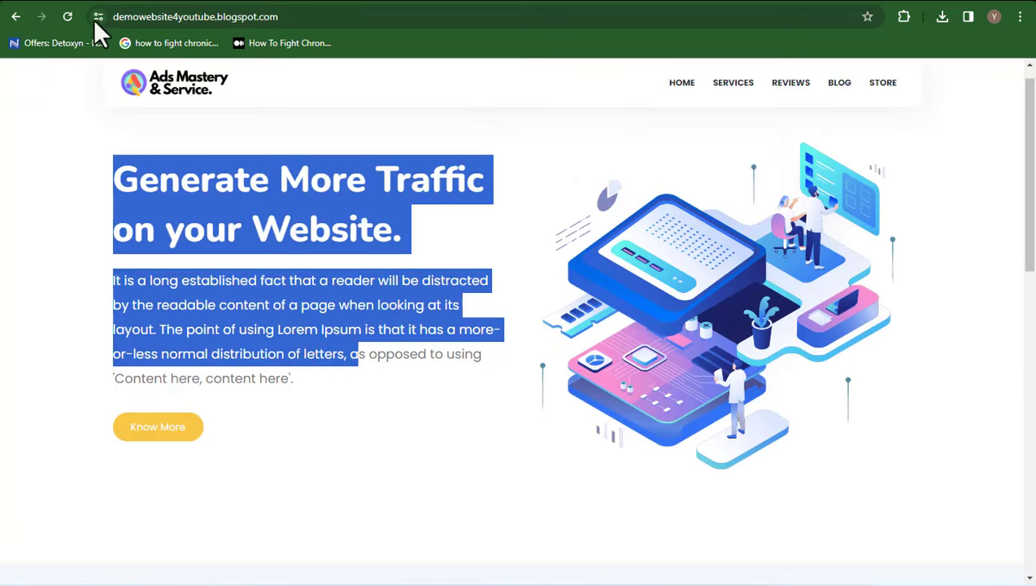
click(68, 18)
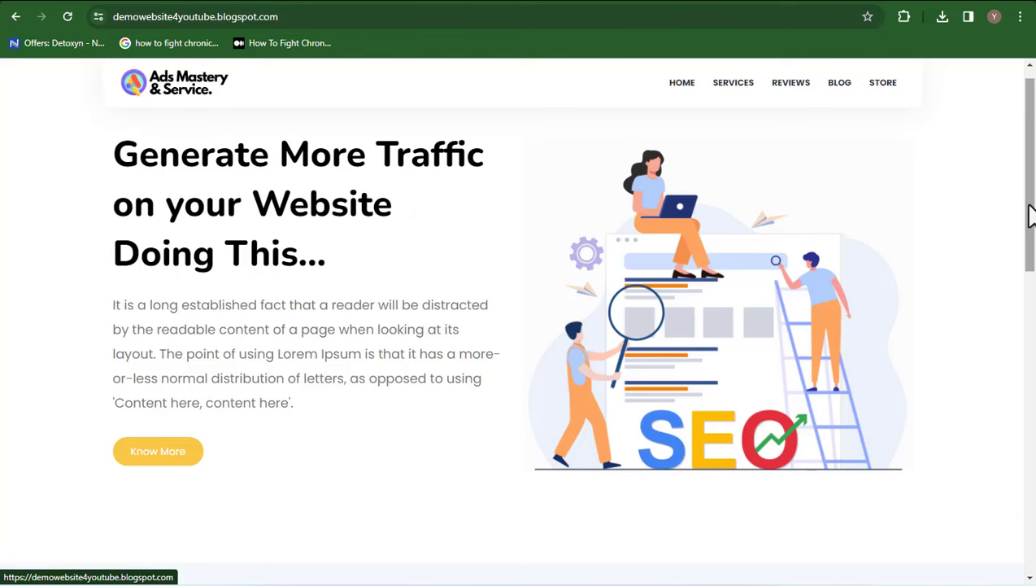
drag(1030, 215, 1031, 118)
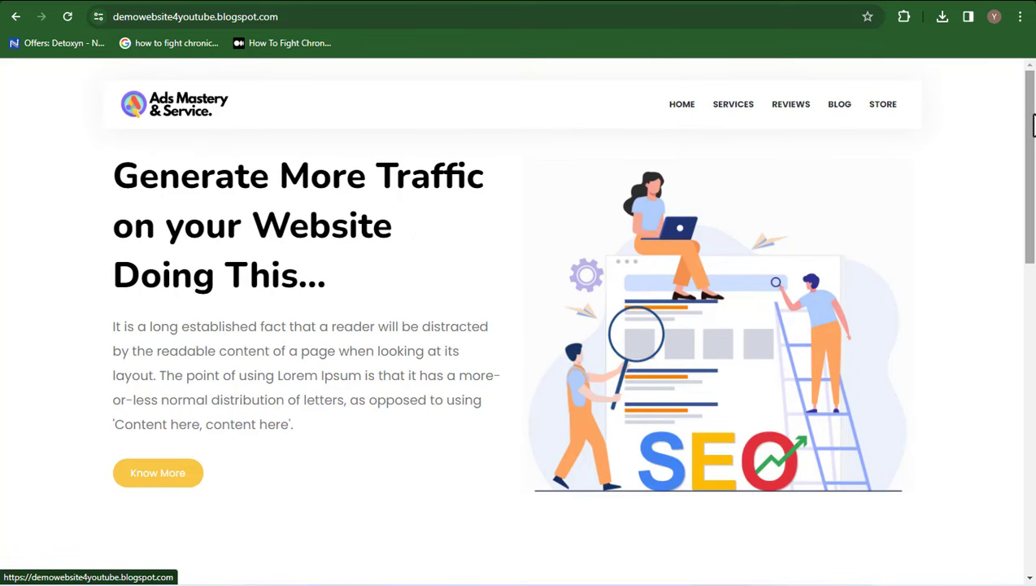
drag(1032, 128, 1031, 410)
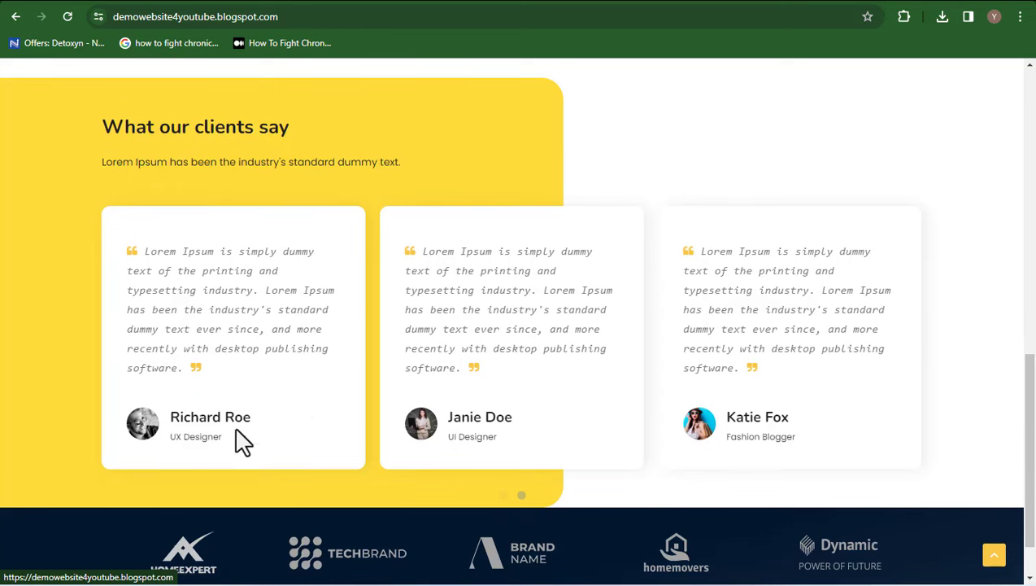
Open the Headline Text 05 gadget in the blog layout and change its title to "Testimonials".
key(ctrl+Tab)
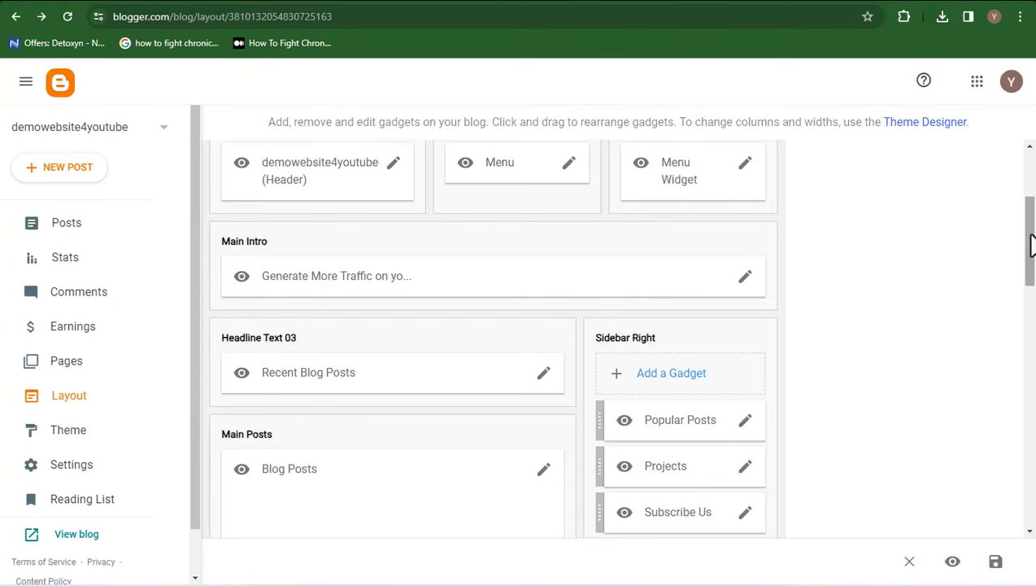
drag(1030, 244, 1033, 444)
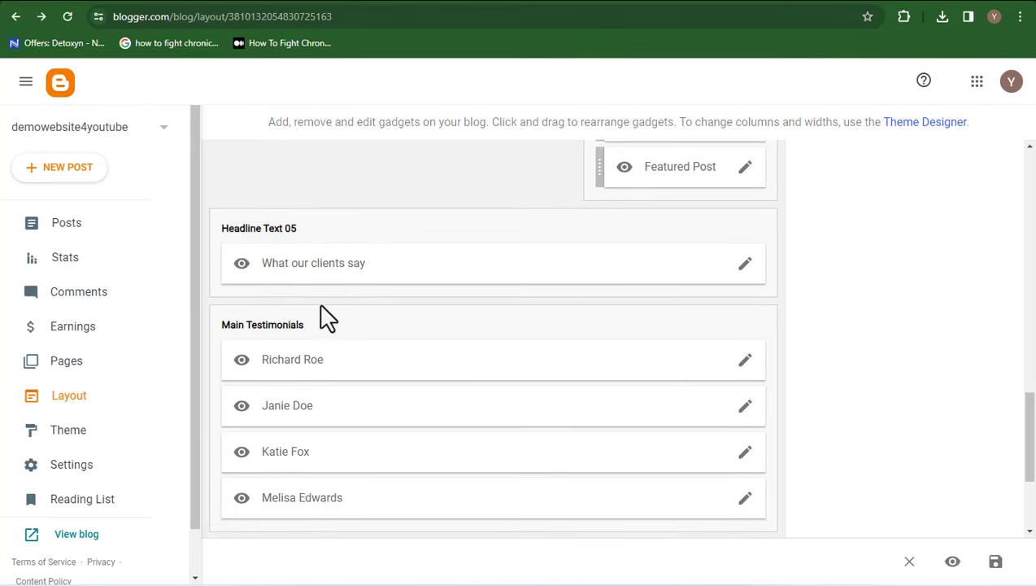
click(745, 269)
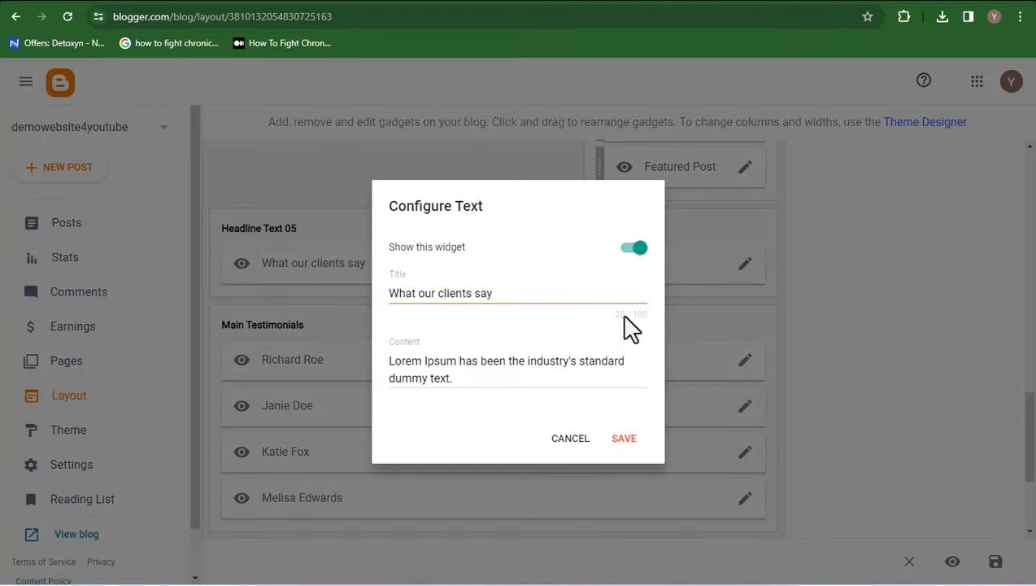
click(519, 291)
triple_click(518, 291)
key(BackSpace)
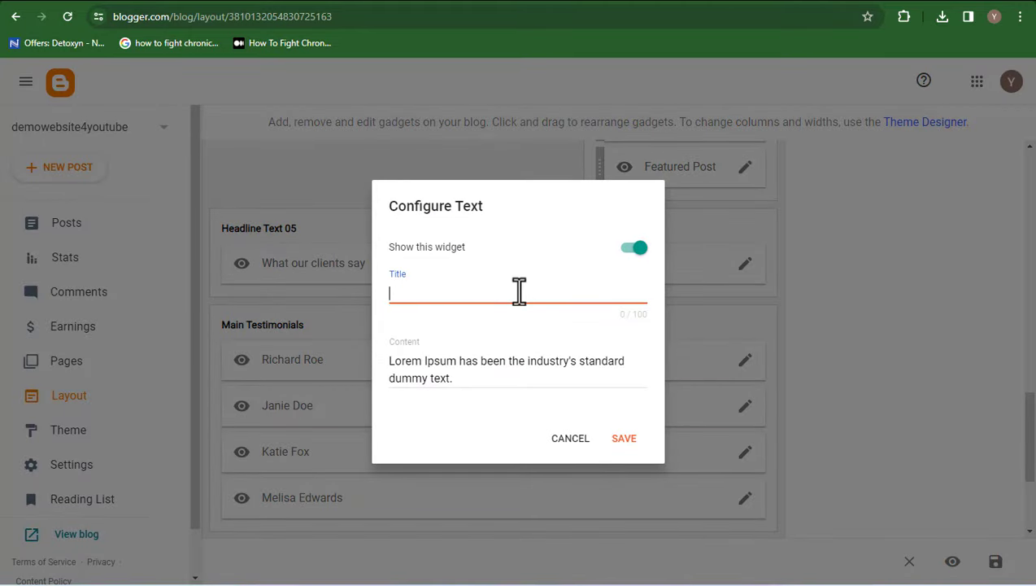
text(YTes)
key(BackSpace)
key(BackSpace)
key(BackSpace)
key(BackSpace)
text(Testimonials)
Replace the headline's content with "This is what our clients are saying..." and save the gadget.
click(493, 381)
key(ctrl+a)
text(This is what our clients are sa)
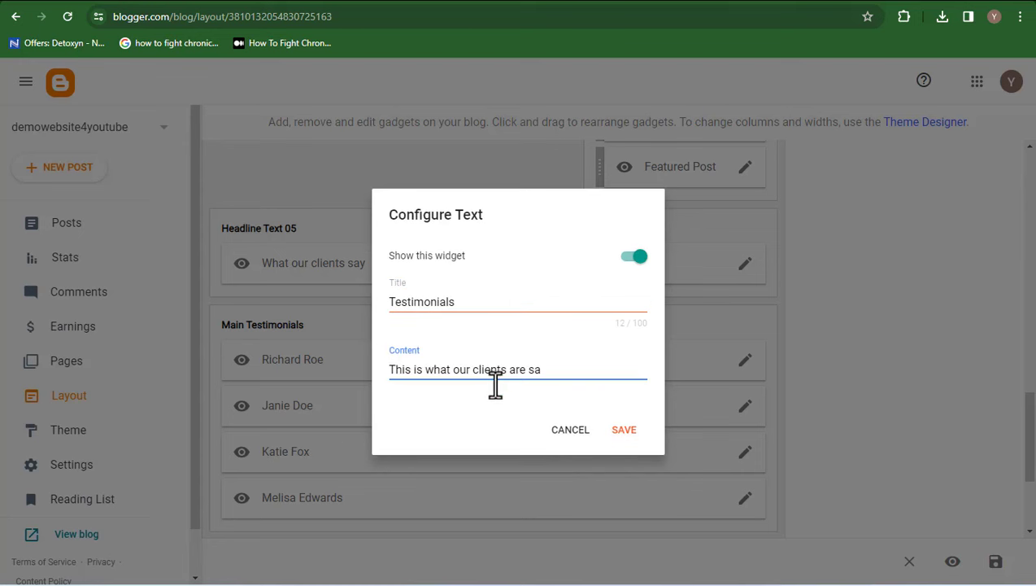
text(ying)
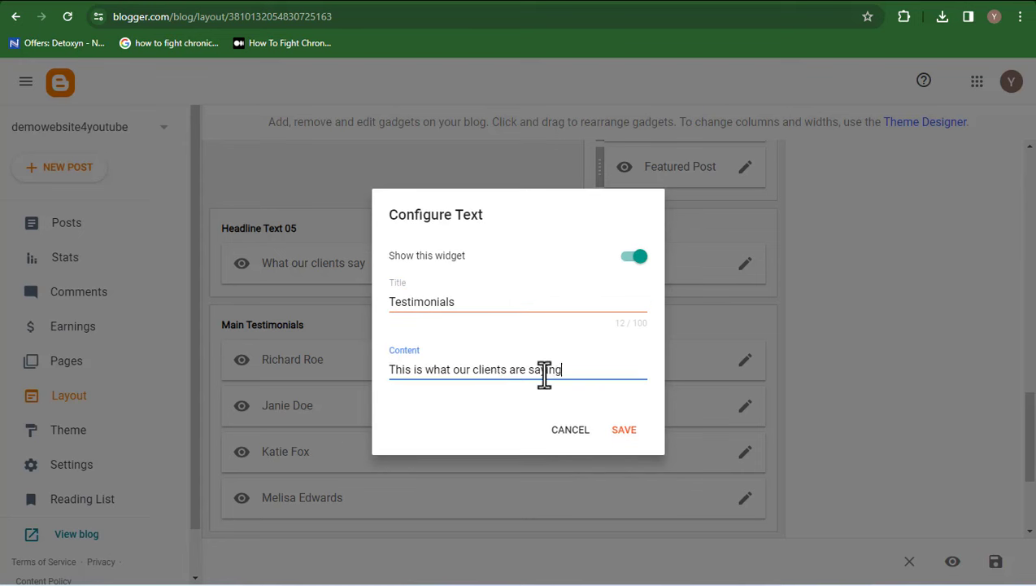
text(...)
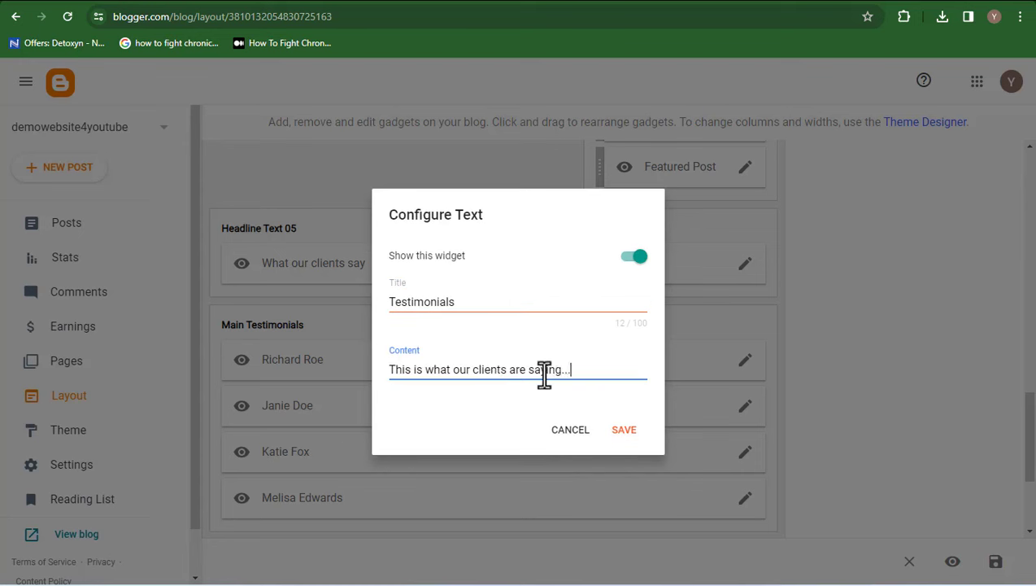
click(624, 432)
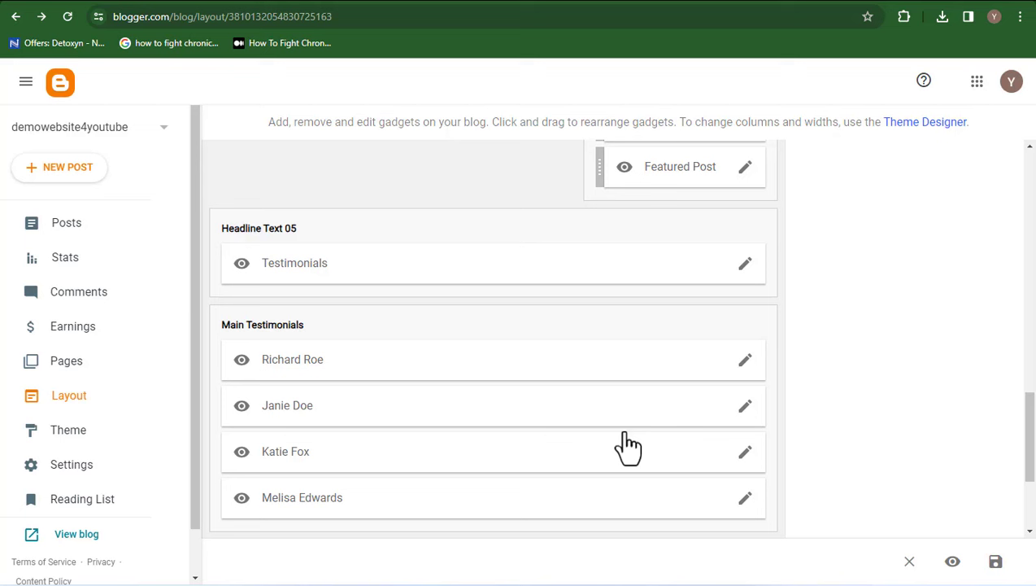
Reload the live blog and examine the testimonials section's heading, description and client quote cards.
click(139, 1)
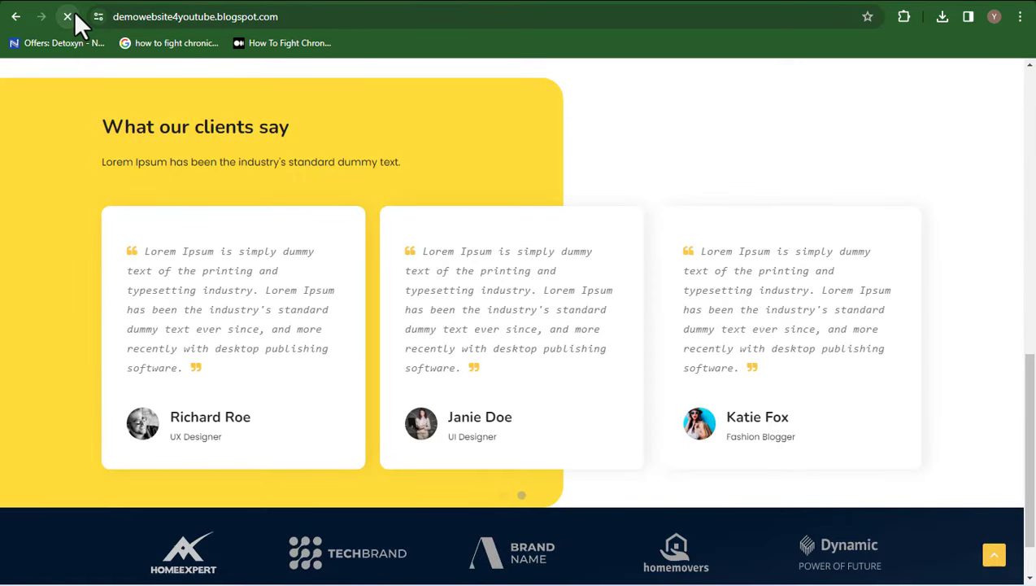
scroll(1027, 348, up, 3)
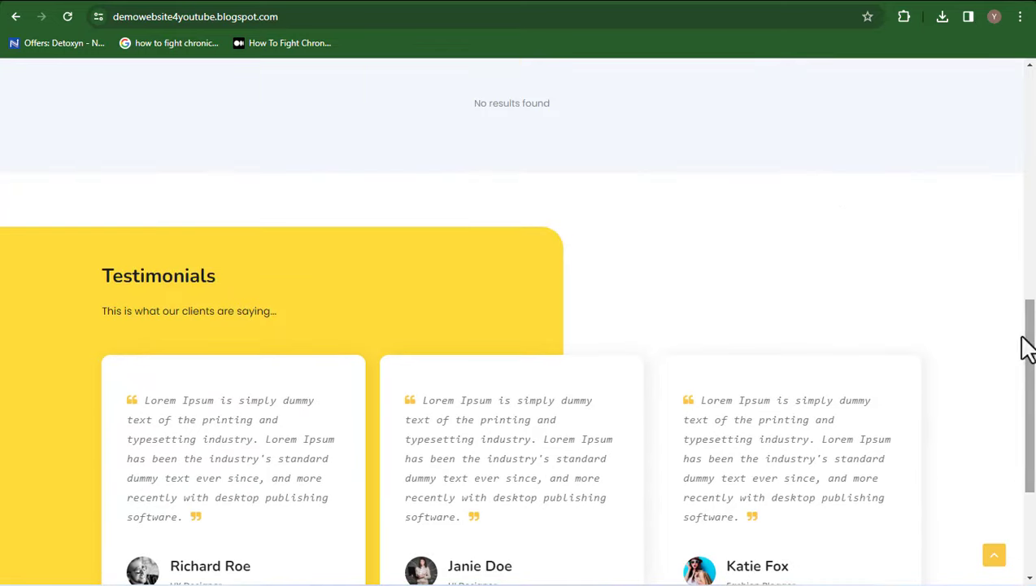
drag(99, 276, 255, 317)
click(268, 325)
drag(99, 276, 664, 320)
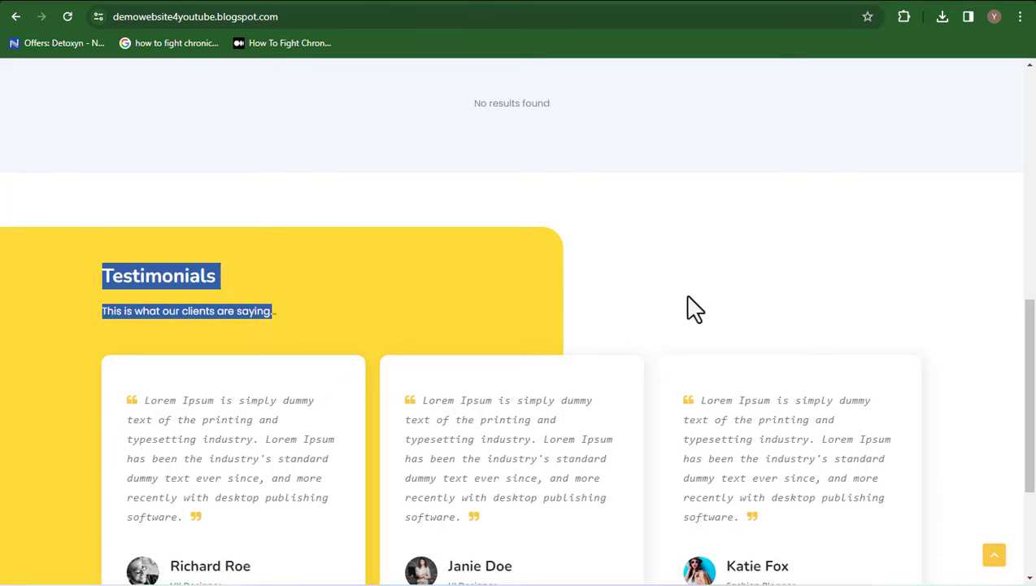
click(828, 279)
drag(1032, 342, 1031, 413)
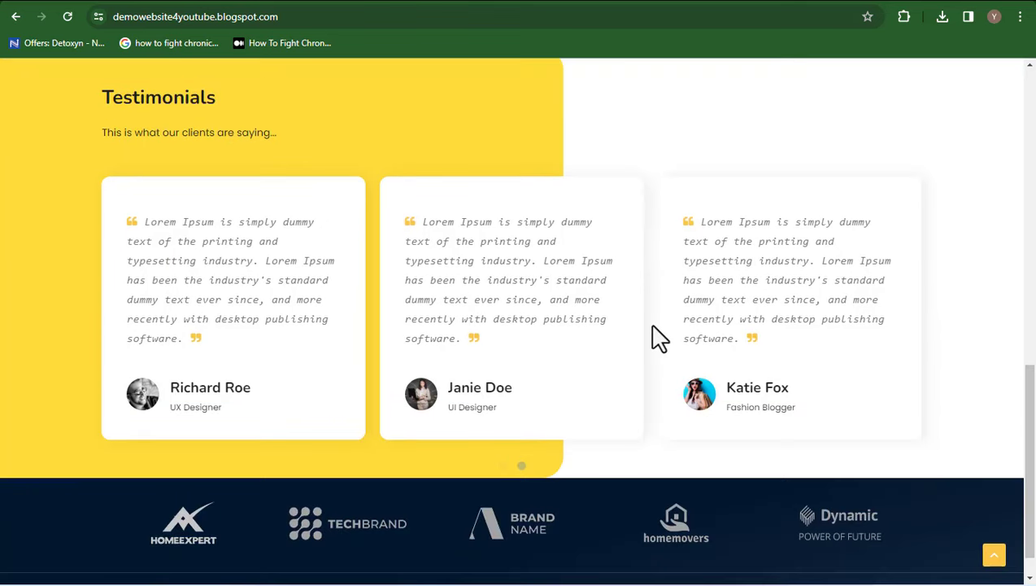
drag(229, 358, 120, 236)
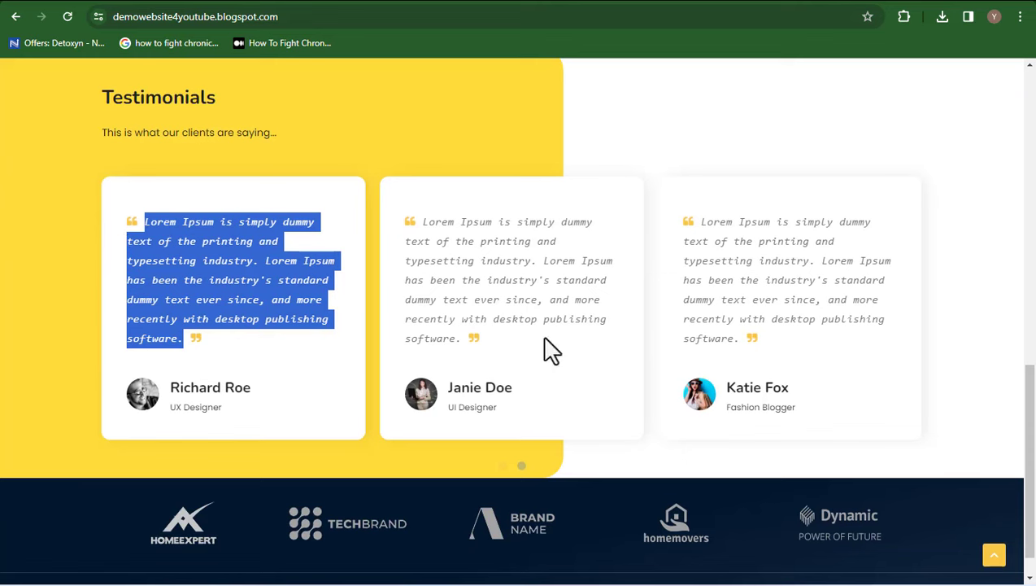
drag(546, 349, 411, 220)
Review the first Main Testimonials gadget's settings in the blog layout, close them without saving and return to the start of the layout.
key(ctrl+Tab)
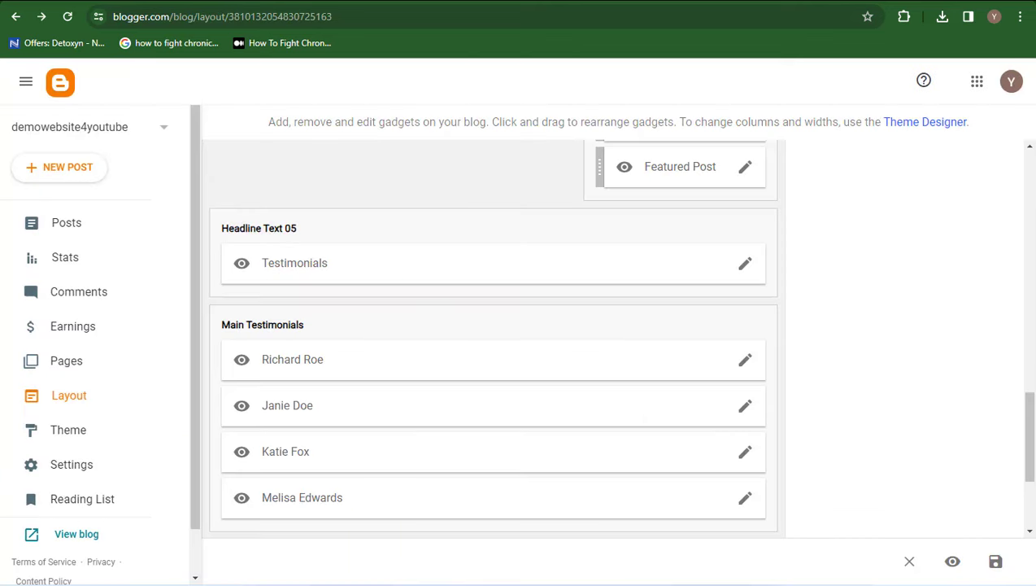
scroll(1032, 419, down, 1)
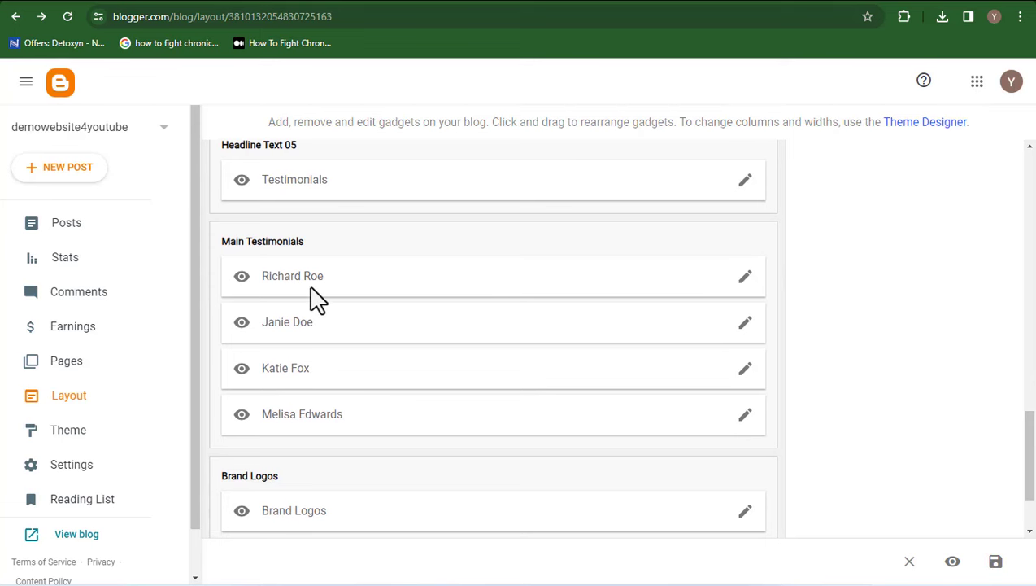
click(746, 281)
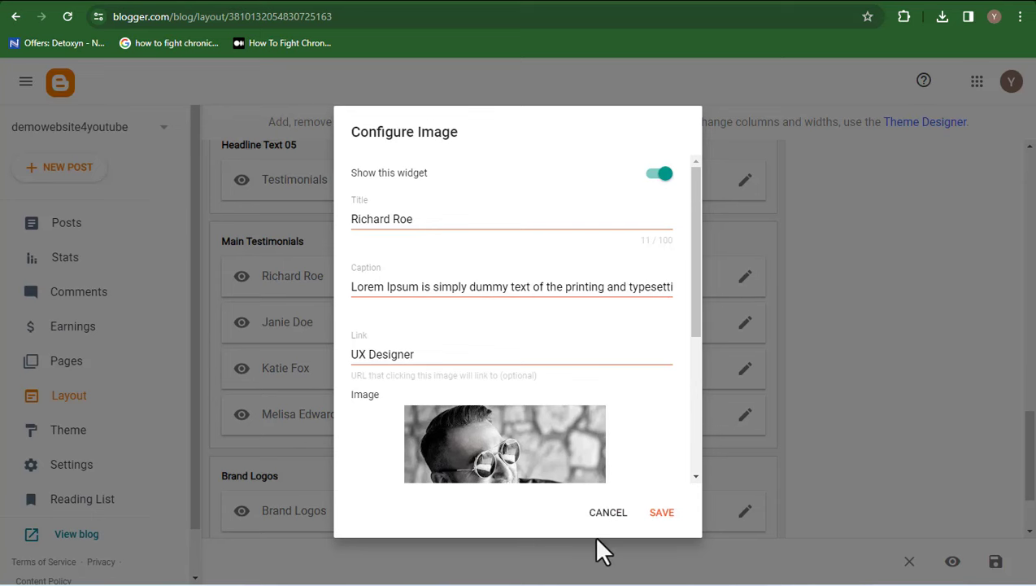
click(608, 512)
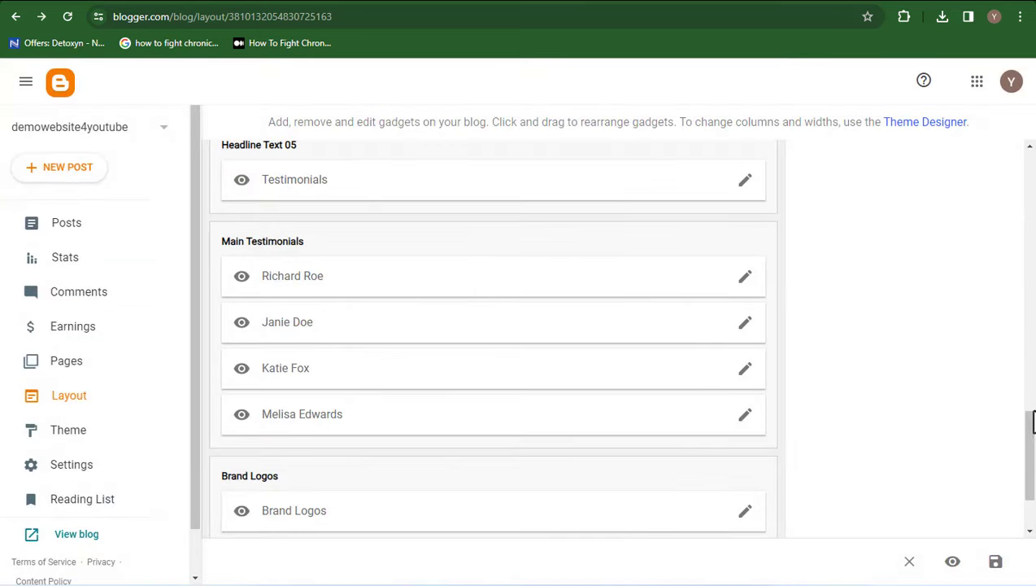
drag(1030, 427, 1033, 213)
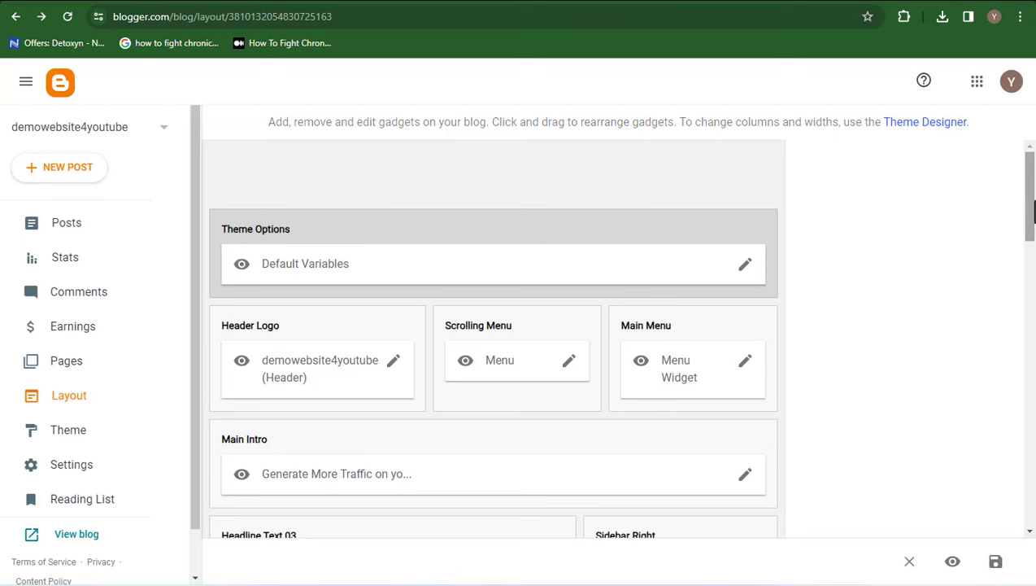
Search Google for "amzon" in a new browser tab and open the official Amazon.com site.
key(ctrl+t)
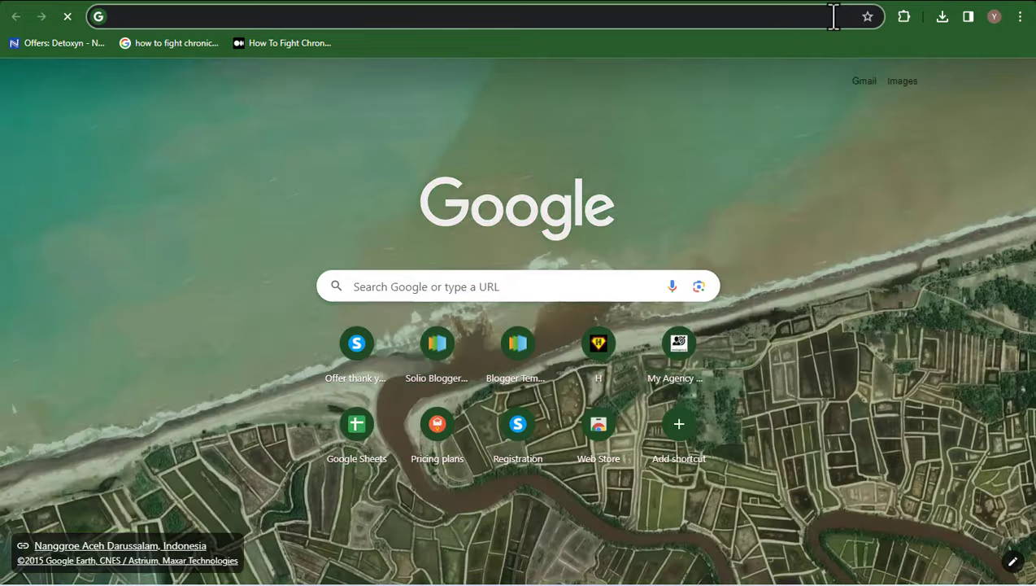
text(amzon.\)
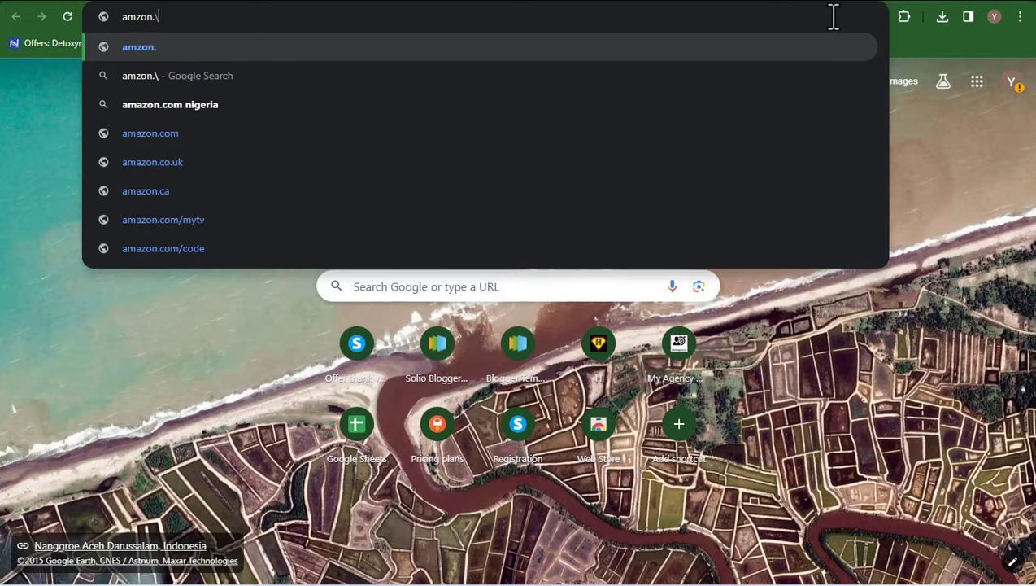
key(BackSpace)
key(Return)
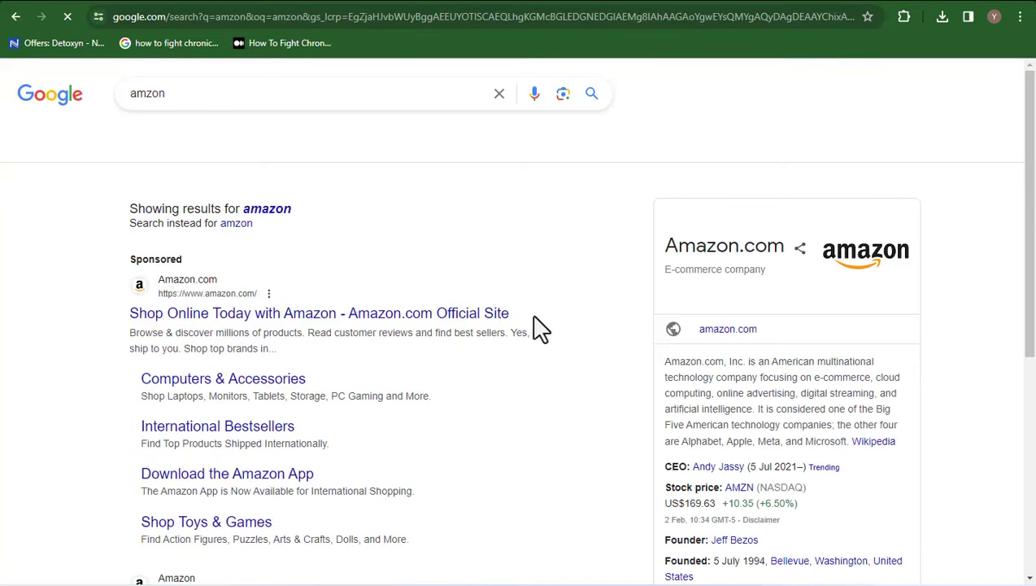
click(461, 312)
mouse_move(1030, 94)
mouse_down()
mouse_move(1031, 191)
mouse_move(1033, 110)
mouse_up()
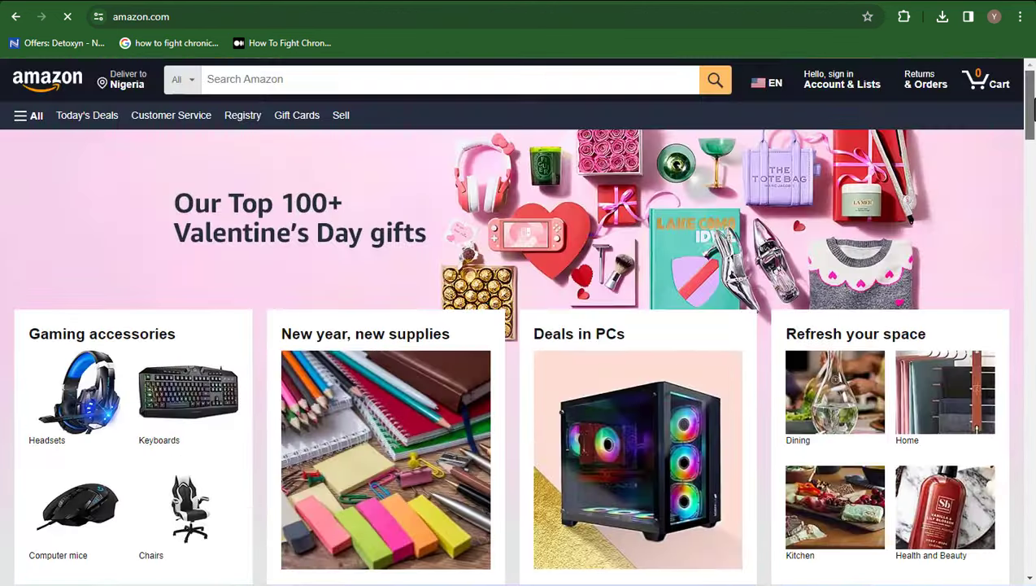
Copy the Amazon home page's address and return to the Blogger layout.
click(614, 14)
right_click(133, 20)
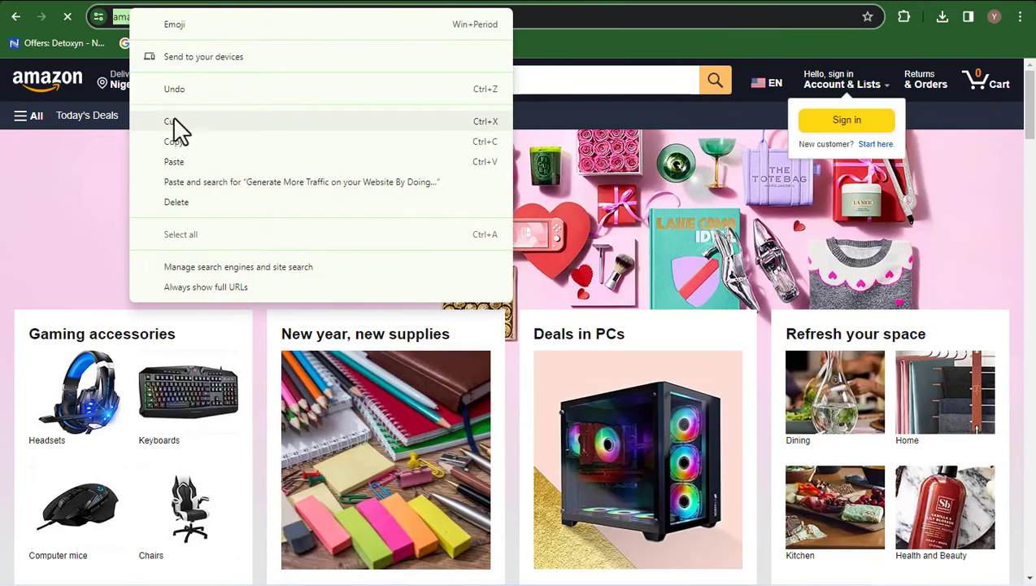
click(183, 143)
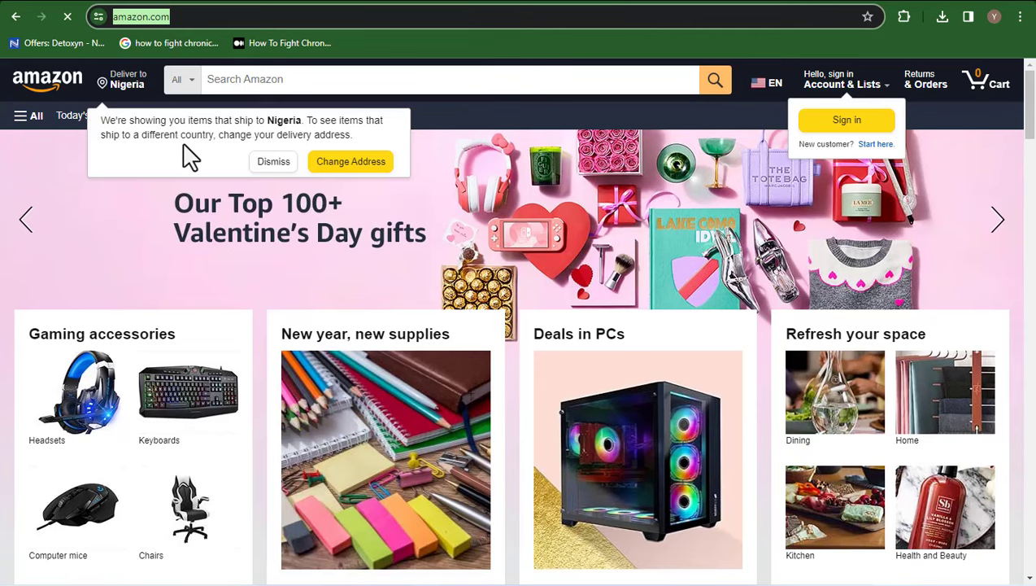
key(ctrl+Tab)
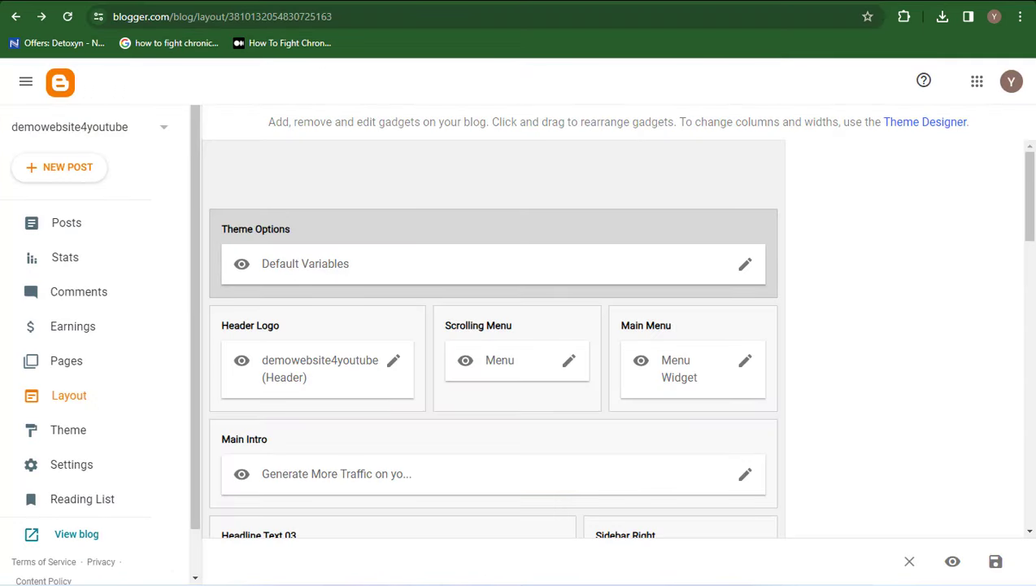
click(571, 361)
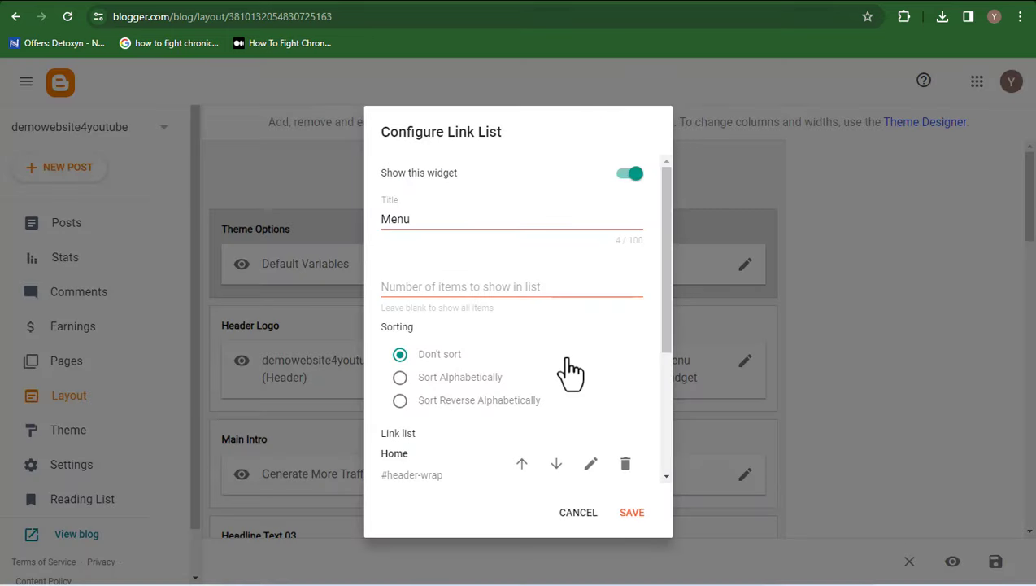
drag(663, 335, 665, 484)
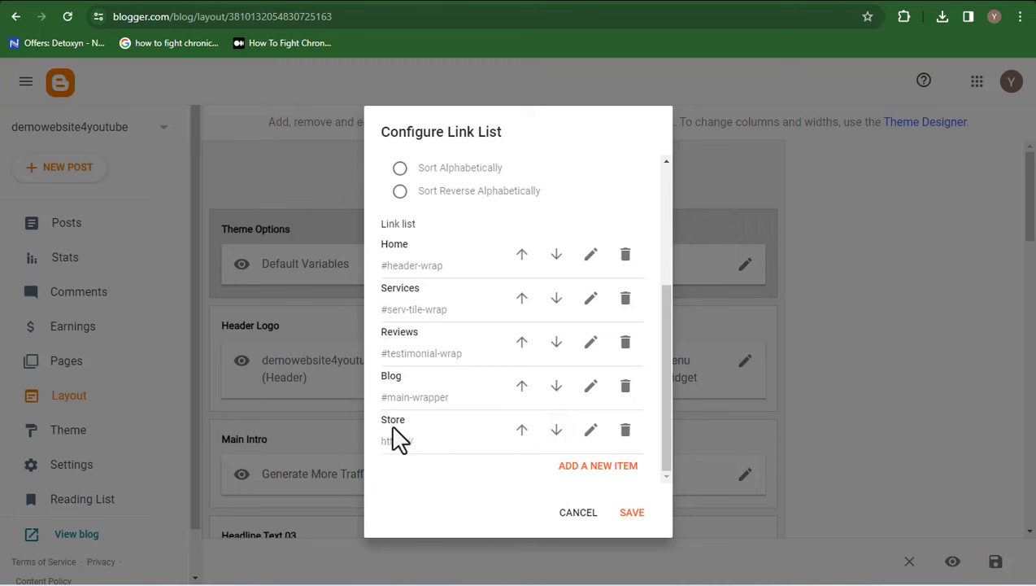
click(590, 431)
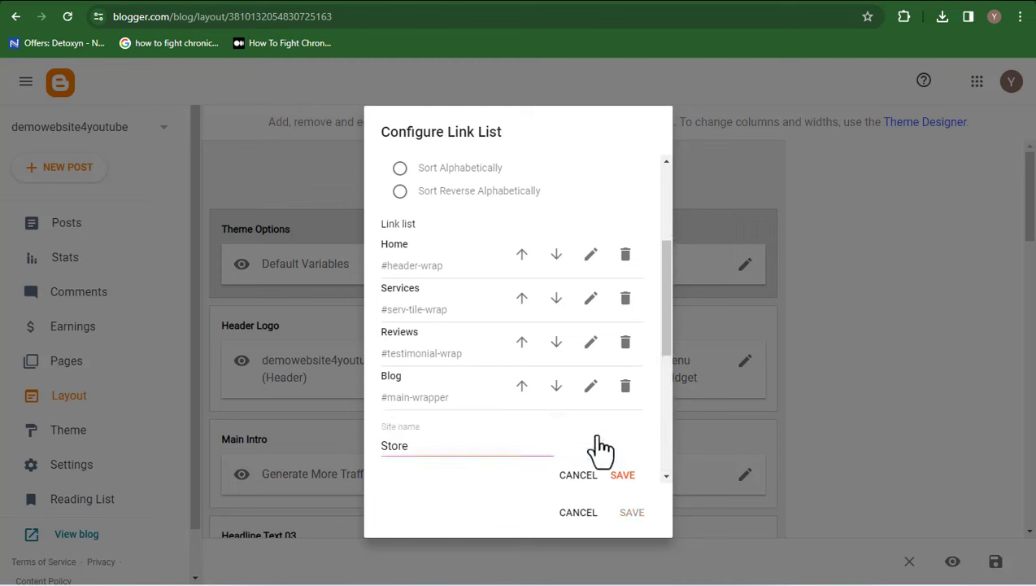
drag(660, 341, 663, 422)
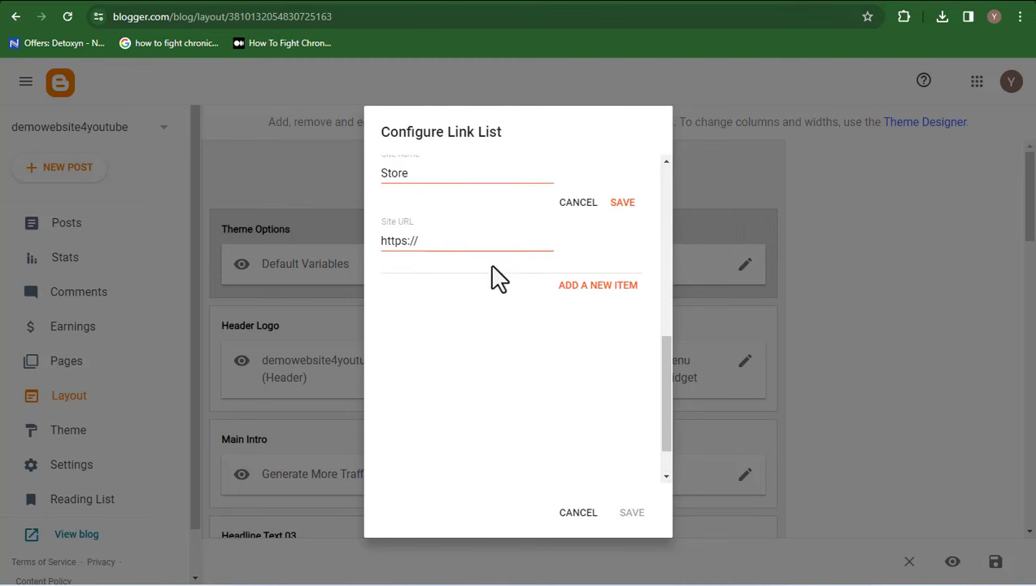
drag(426, 242, 386, 243)
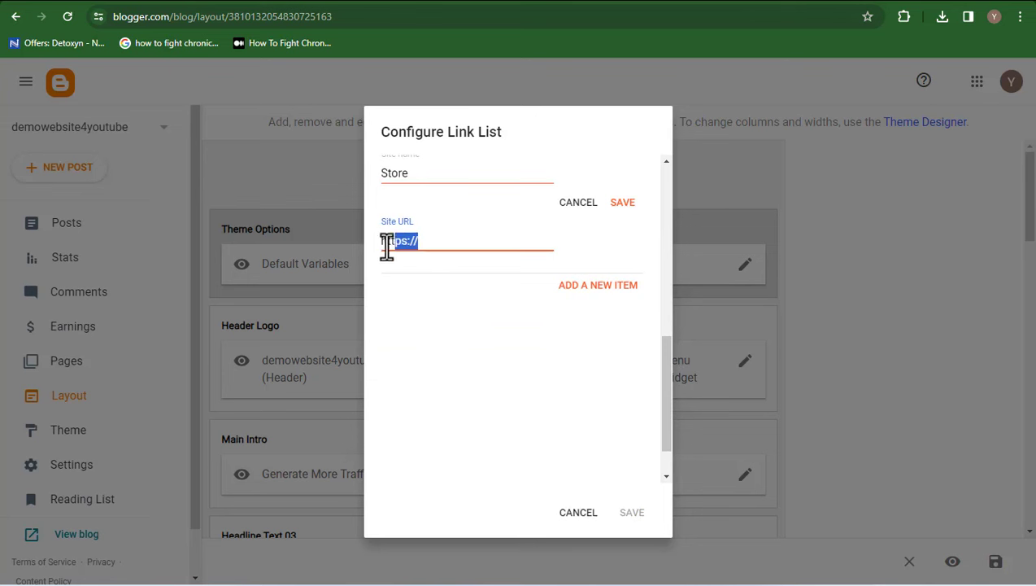
key(ctrl+v)
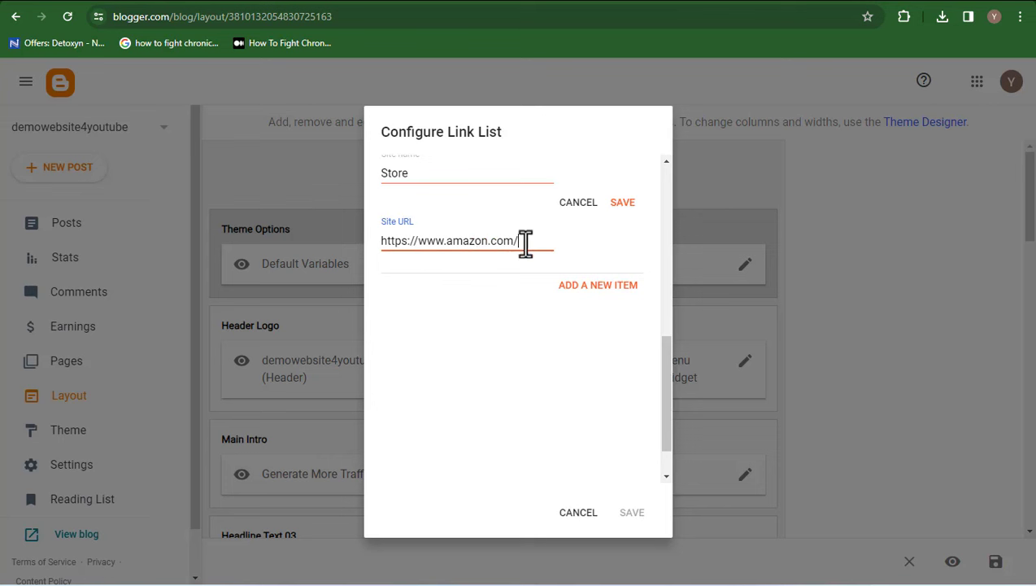
click(621, 203)
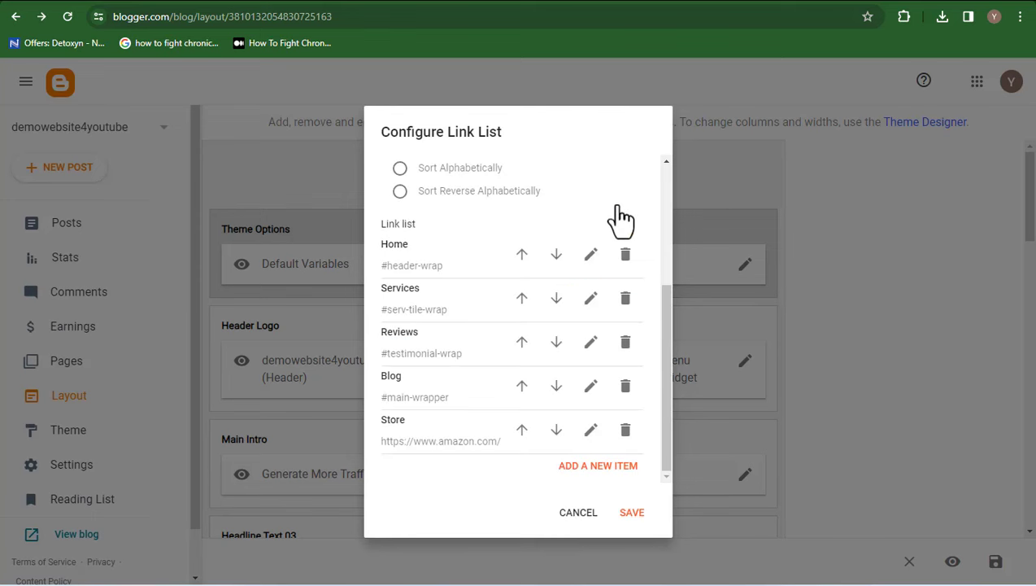
click(630, 514)
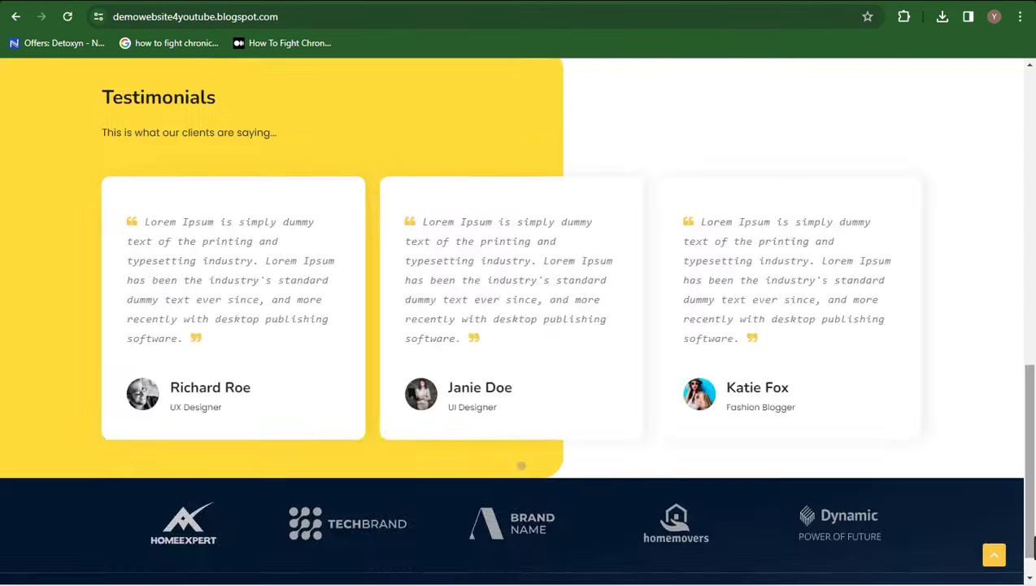
Test the Store menu link on the live blog and return to the start of the blog's home page.
drag(1033, 545, 1033, 114)
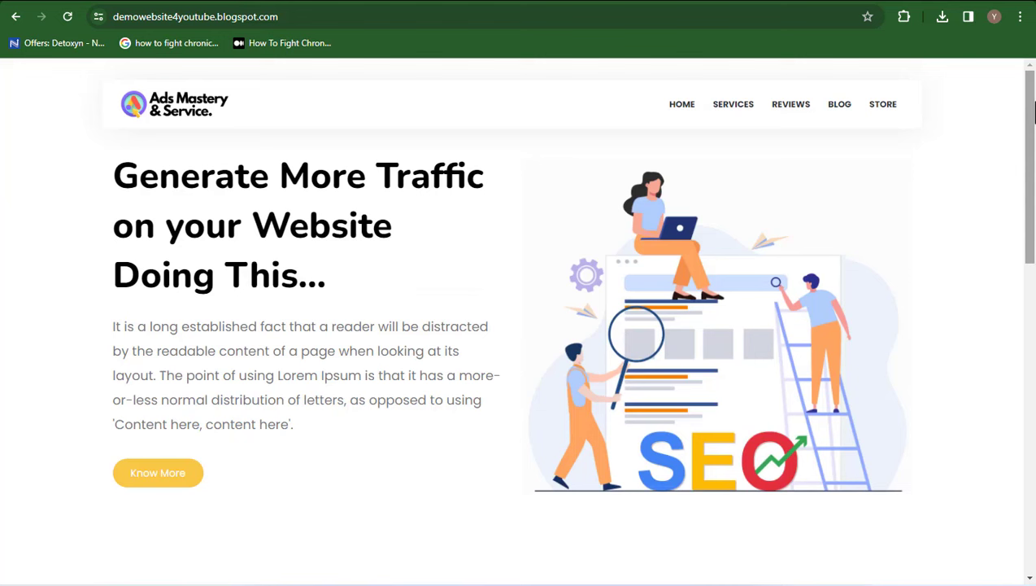
click(885, 108)
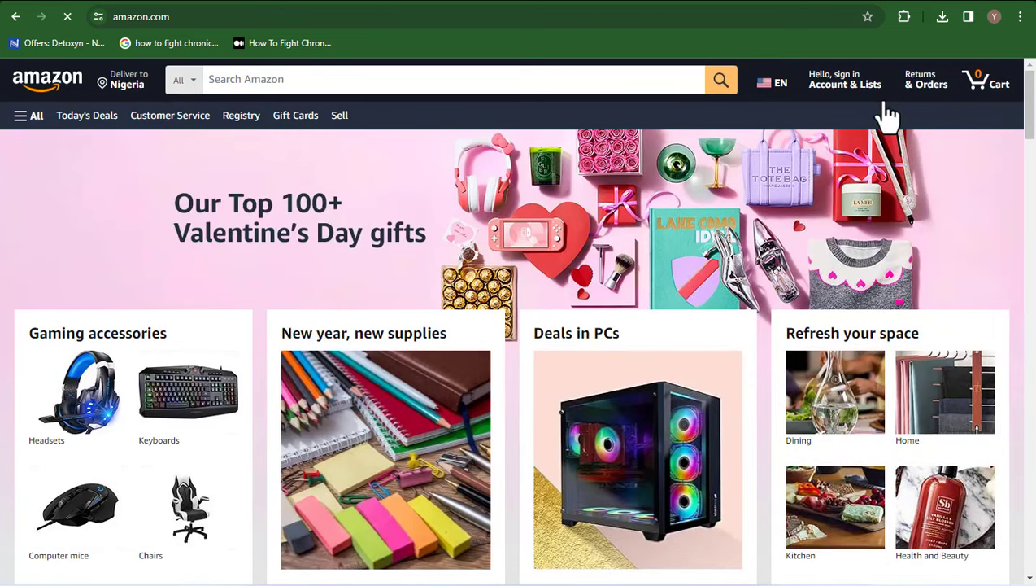
mouse_move(887, 116)
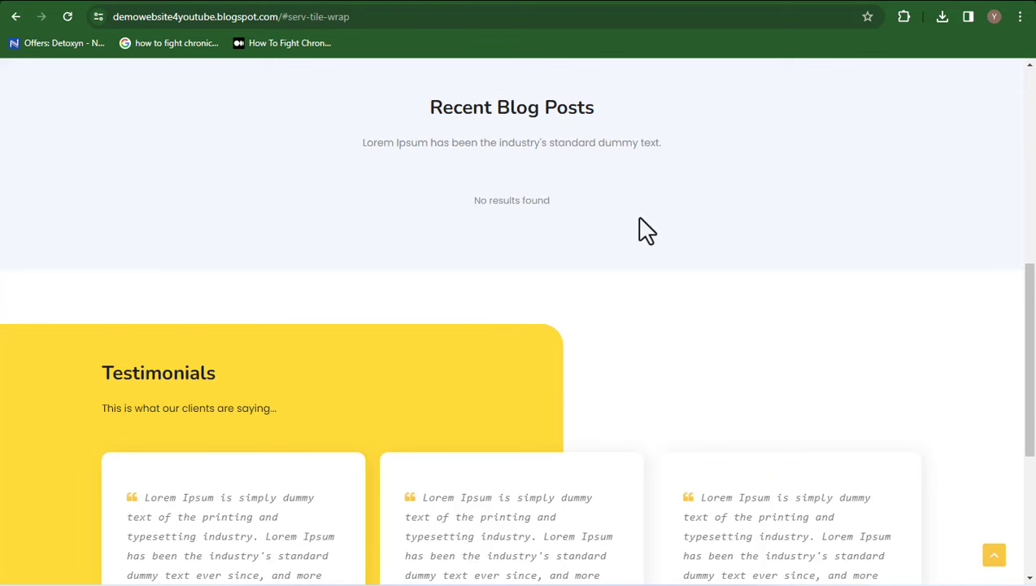
drag(1028, 360, 1033, 128)
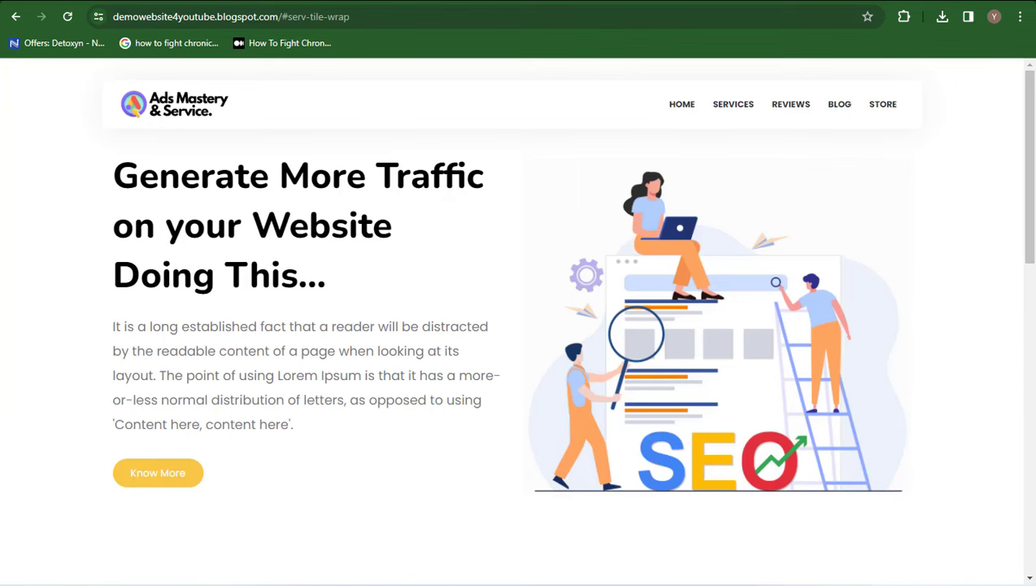
Return to the Blogger layout and start a new blog post.
key(alt+Left)
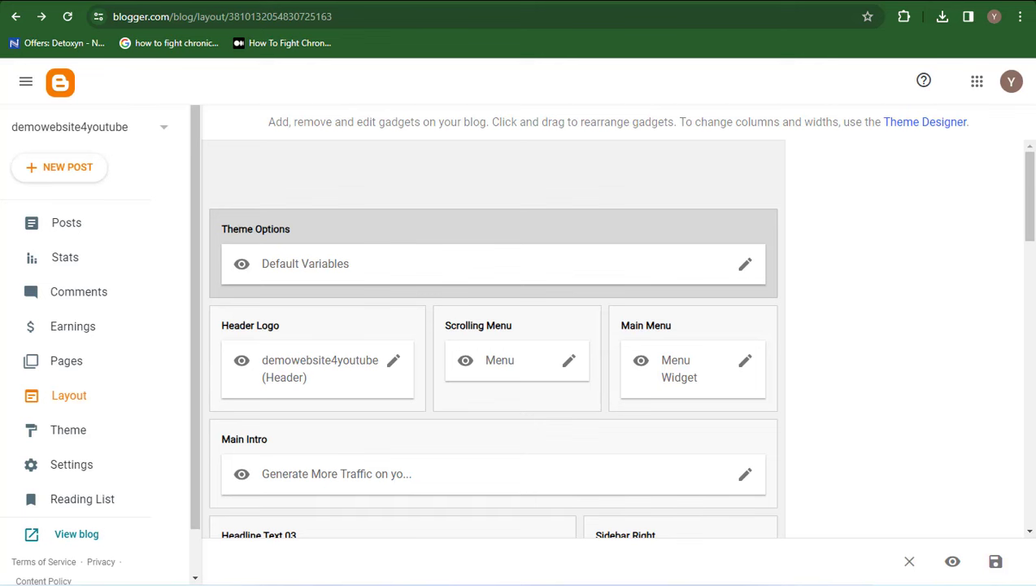
click(77, 180)
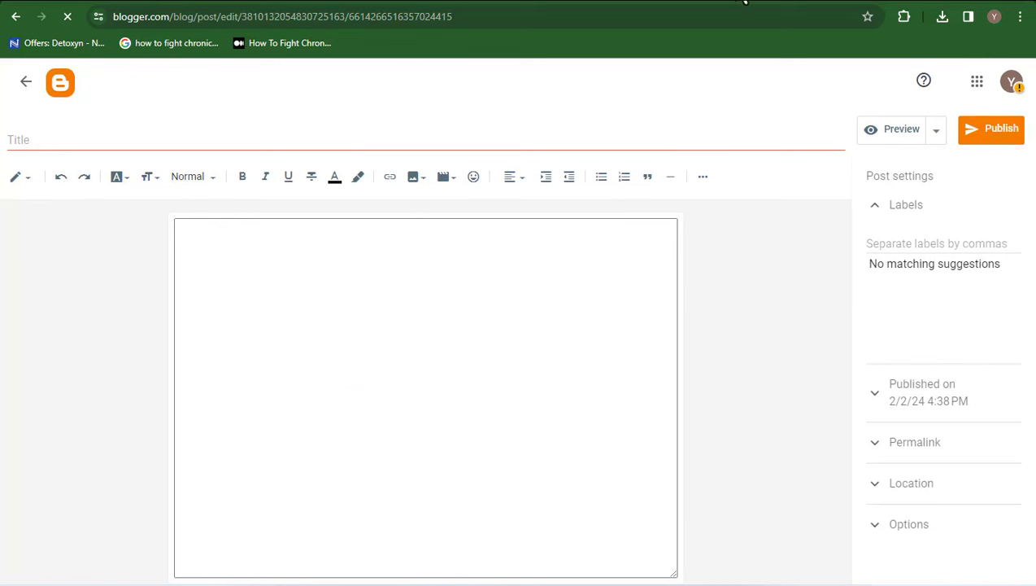
key(ctrl+t)
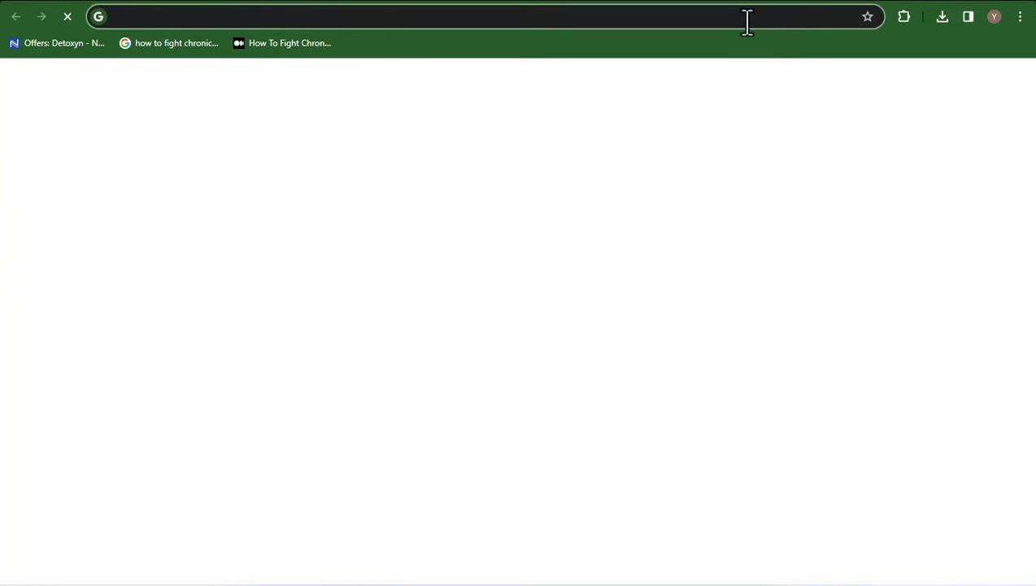
click(748, 22)
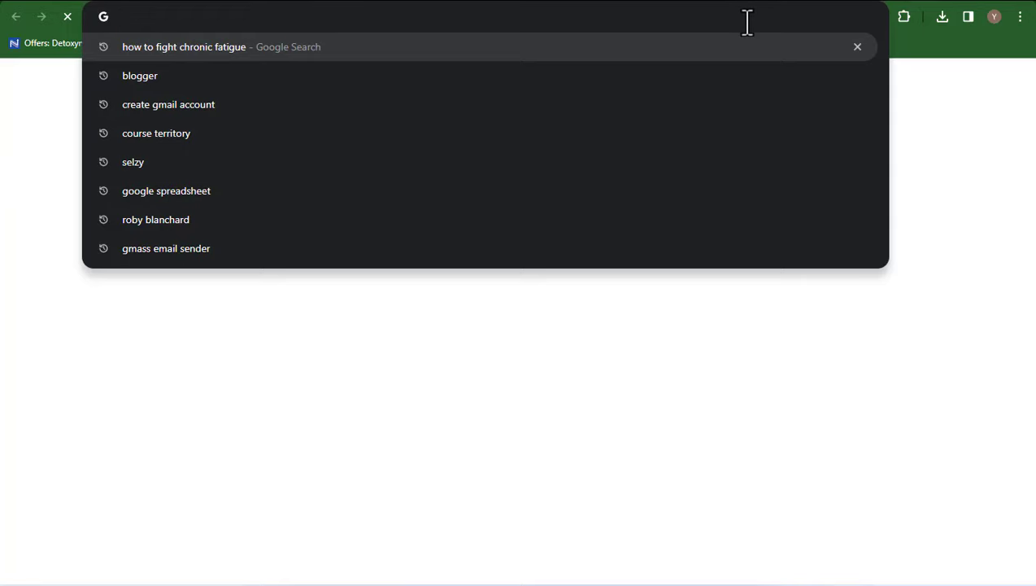
text(312)
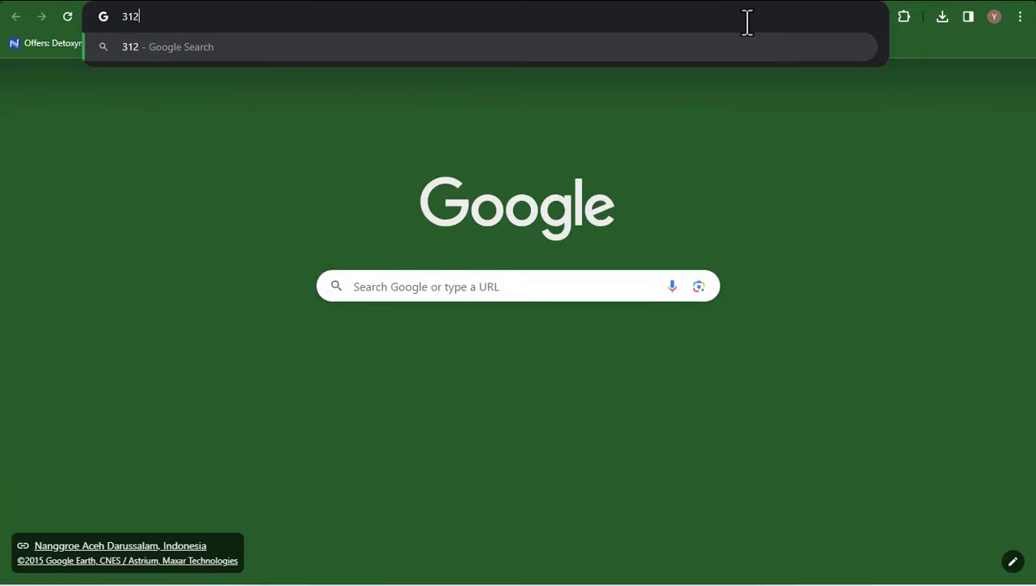
key(BackSpace)
key(ctrl+w)
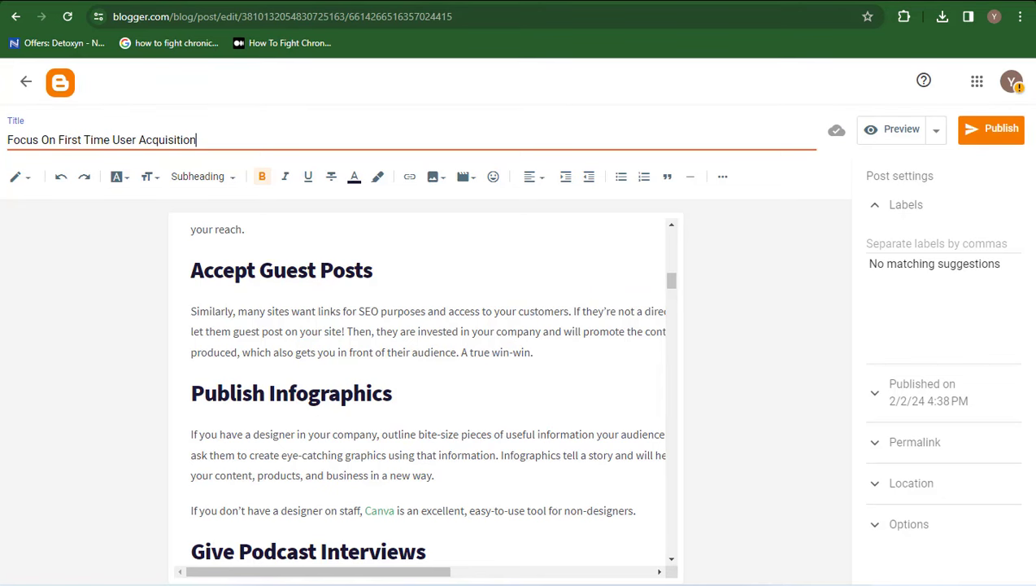
Review the traffic article on getcredo.com, return to the Blogger post draft and look over its pasted text.
key(ctrl+Tab)
click(781, 266)
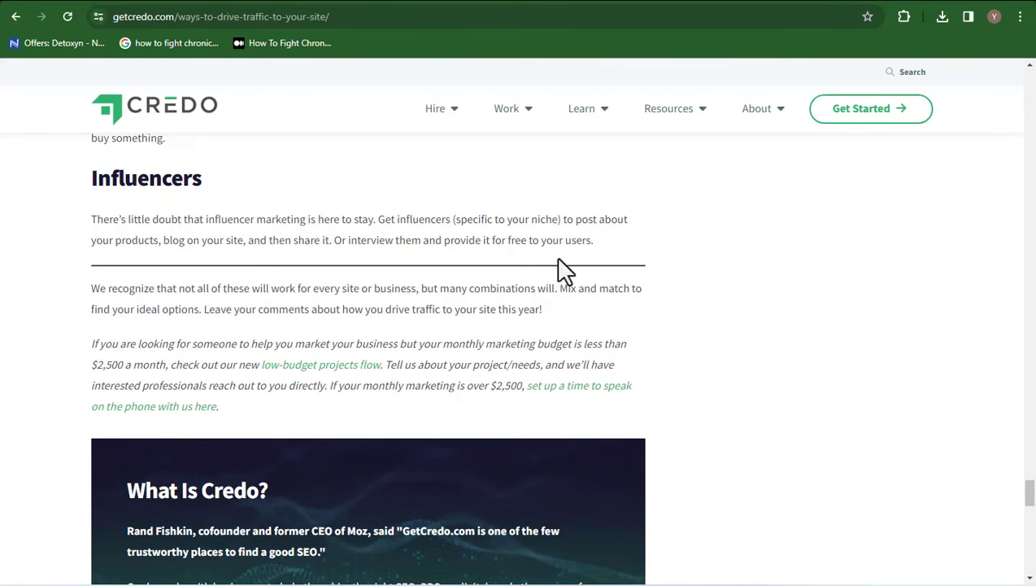
key(ctrl+shift+Tab)
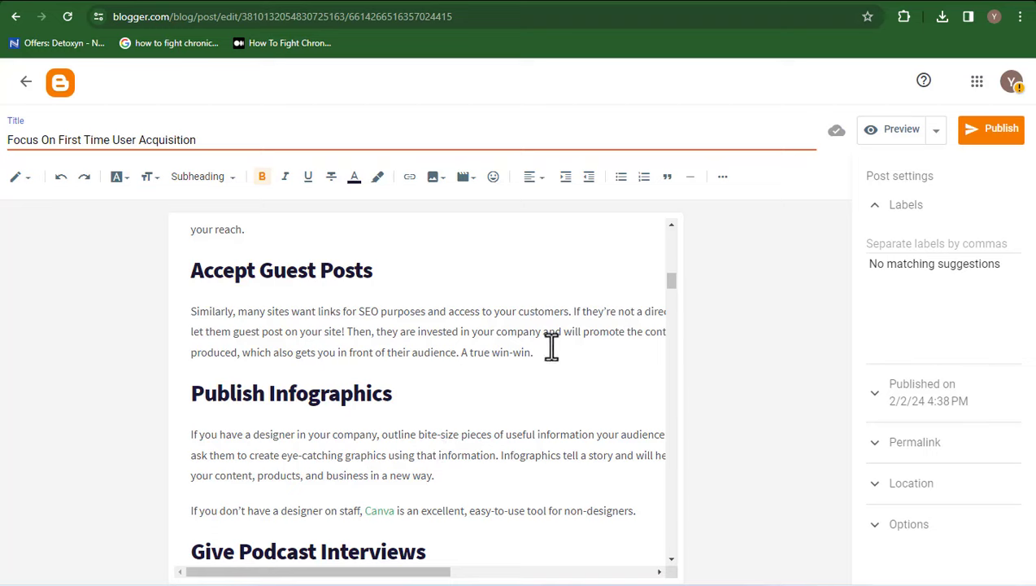
scroll(671, 277, up, 4)
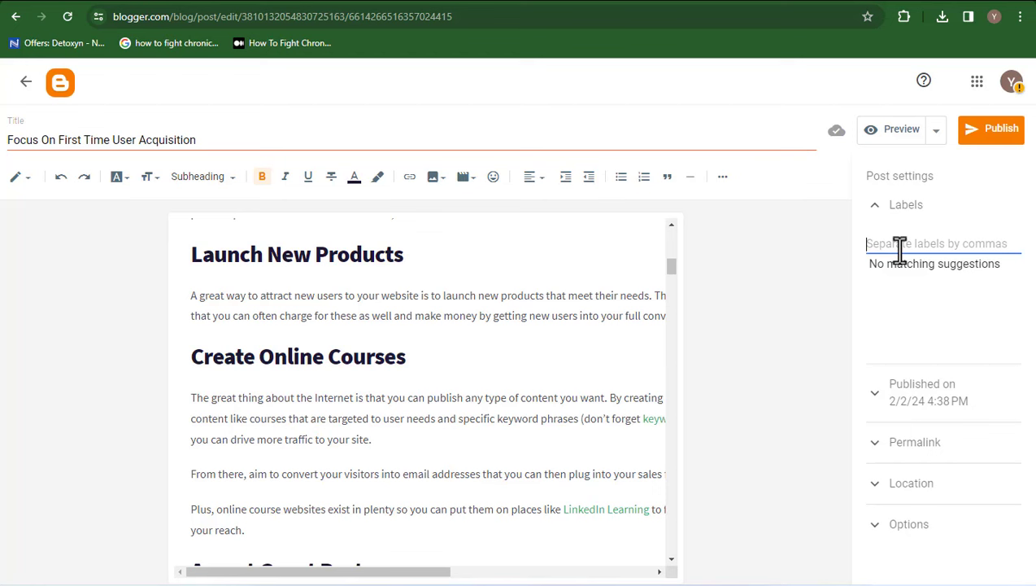
Add the label "website ranking" to the "Focus On First Time User Acquisition" post and publish it.
text(we bo)
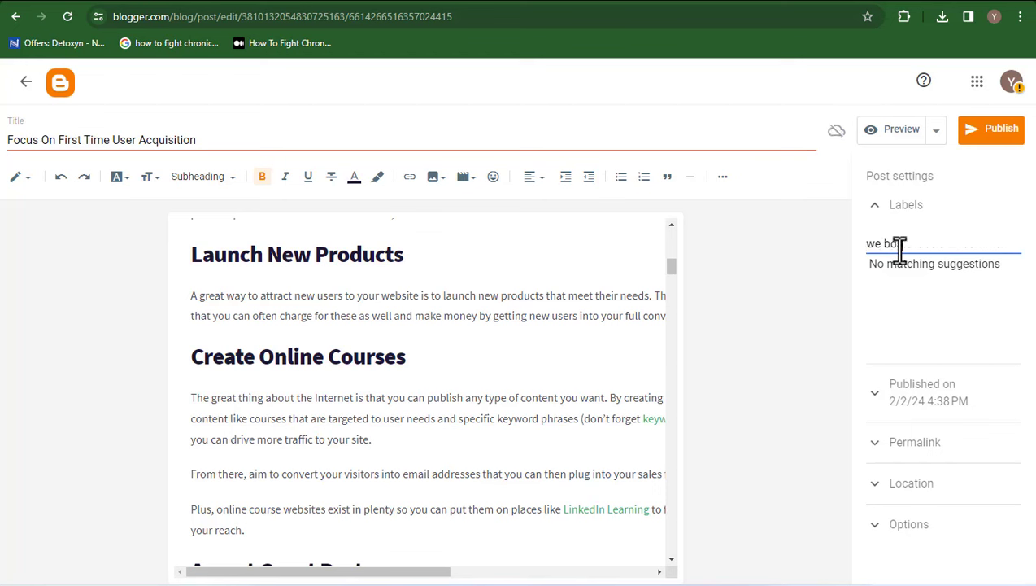
key(BackSpace)
key(BackSpace)
key(BackSpace)
text(bsite ranking)
click(992, 140)
click(579, 357)
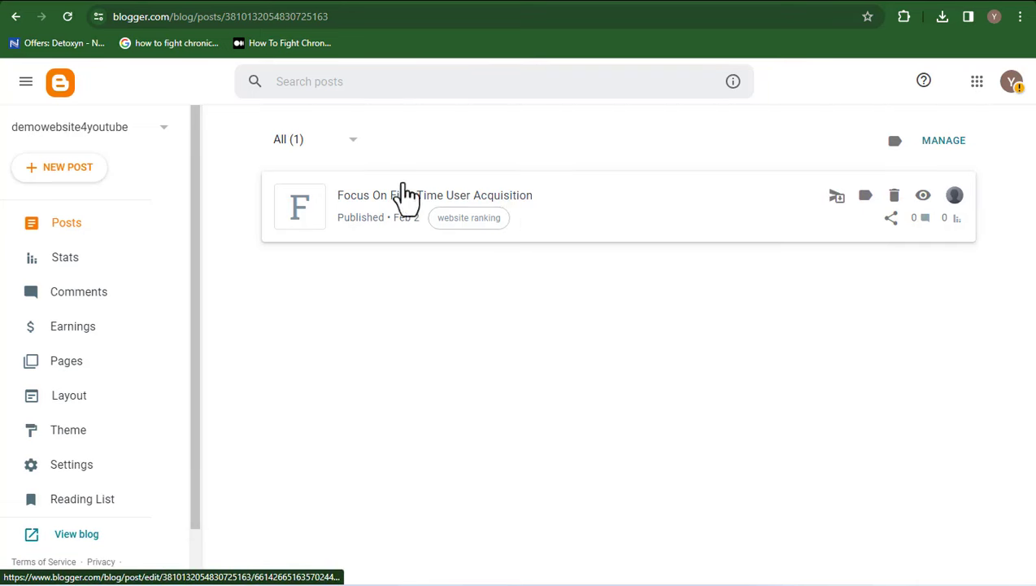
View the live blog and examine the published post under Recent Blog Posts, also through the Blog menu link.
click(77, 533)
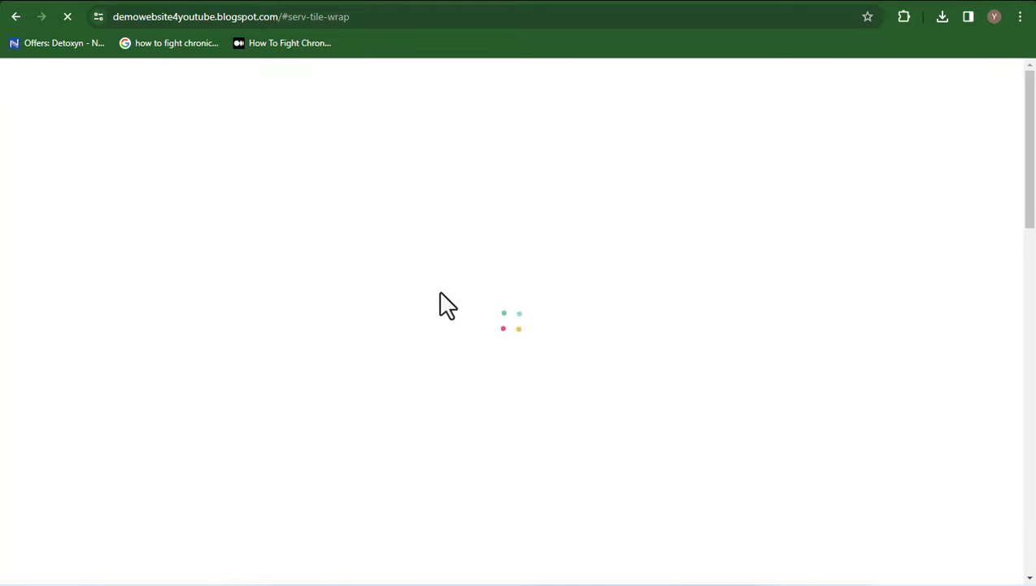
drag(1028, 162, 1031, 331)
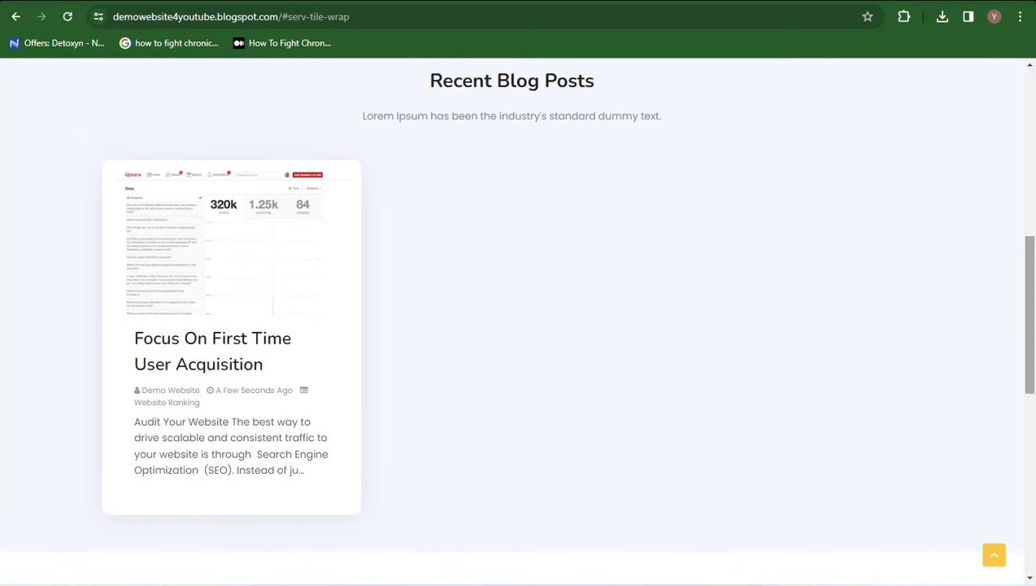
drag(1031, 331, 1033, 130)
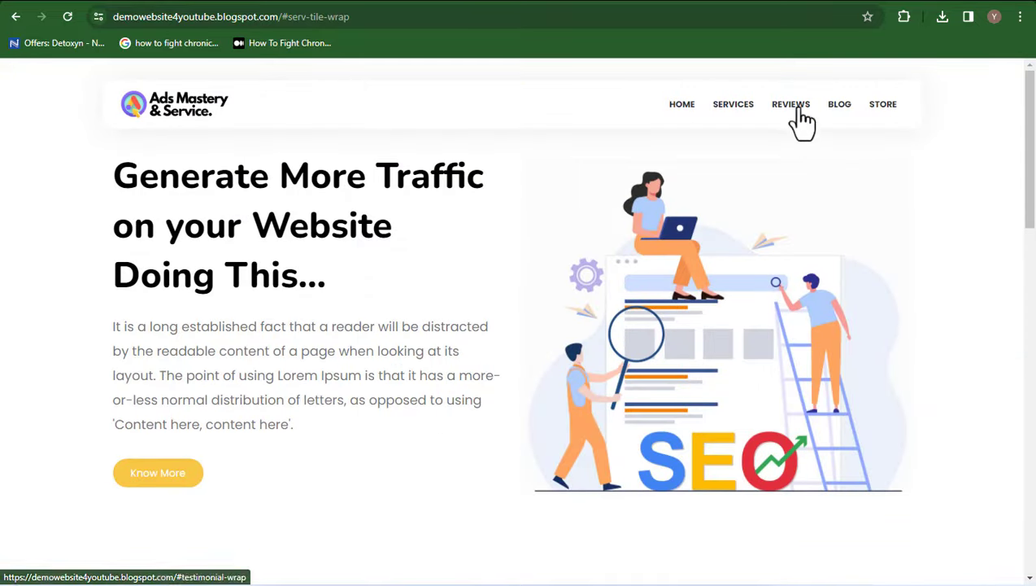
click(830, 104)
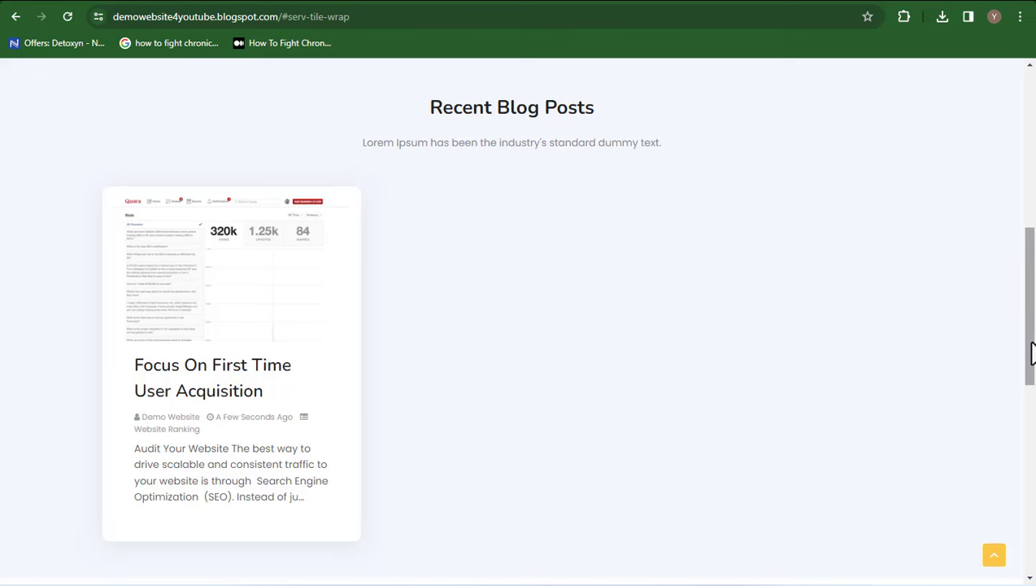
drag(1029, 354, 1028, 162)
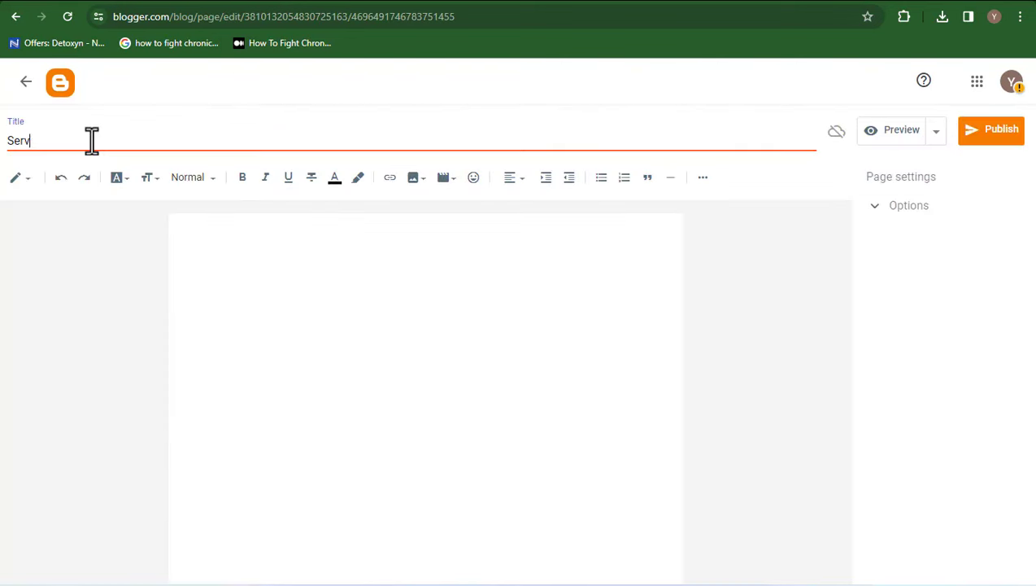
Title the new page "Service", paste in the website ranking services text and publish the page.
text(ice)
click(206, 246)
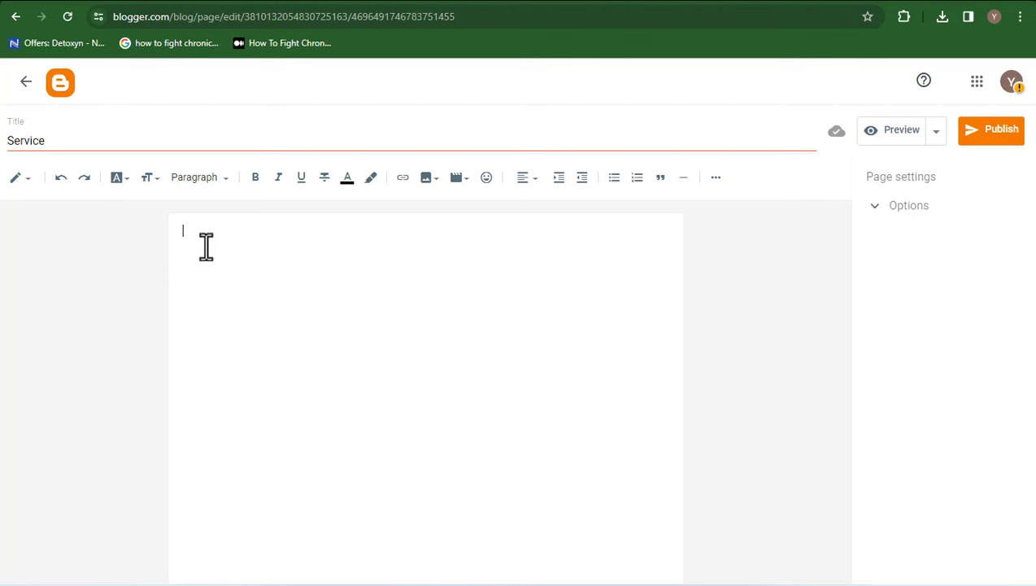
key(ctrl+v)
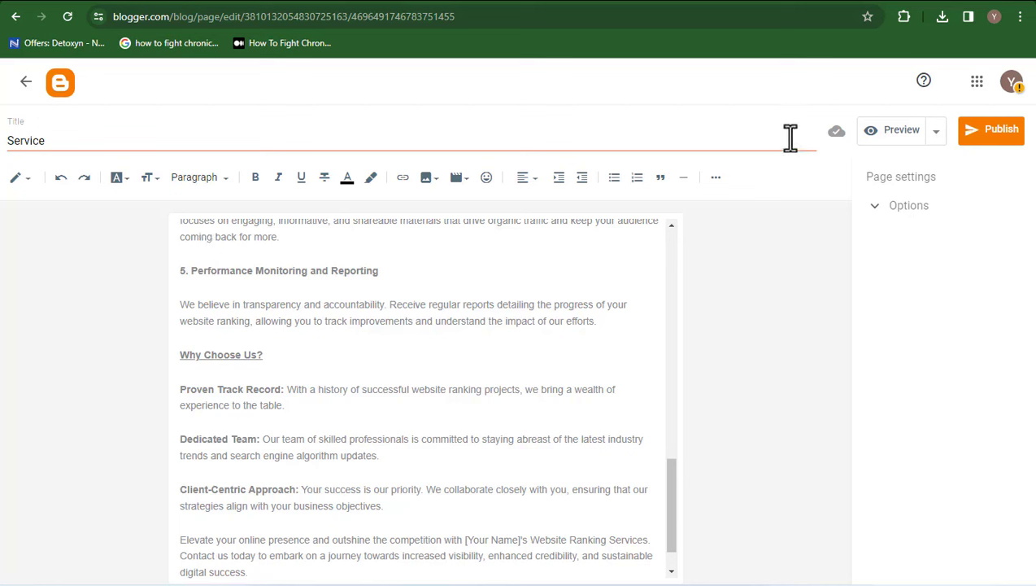
click(978, 142)
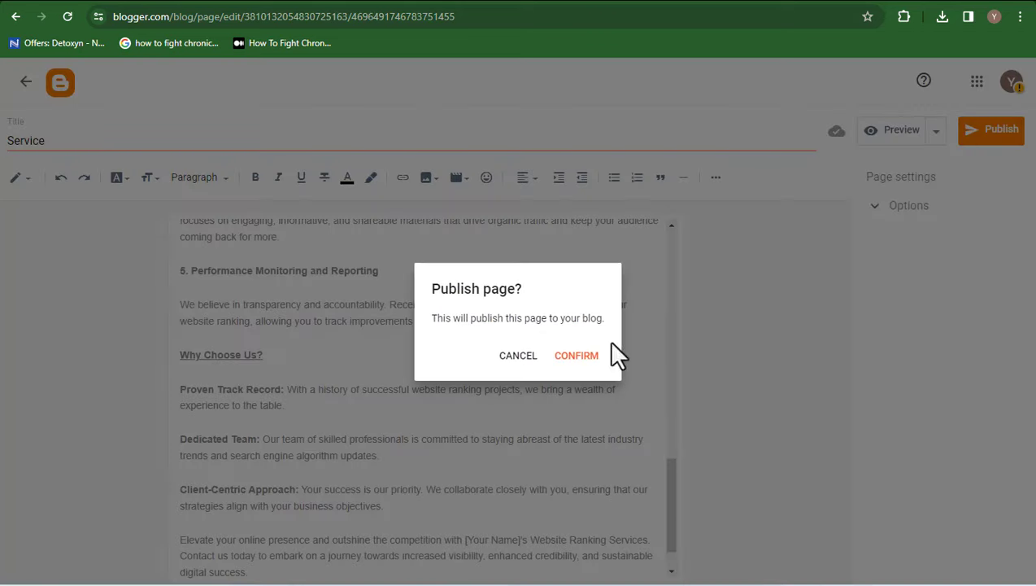
click(575, 356)
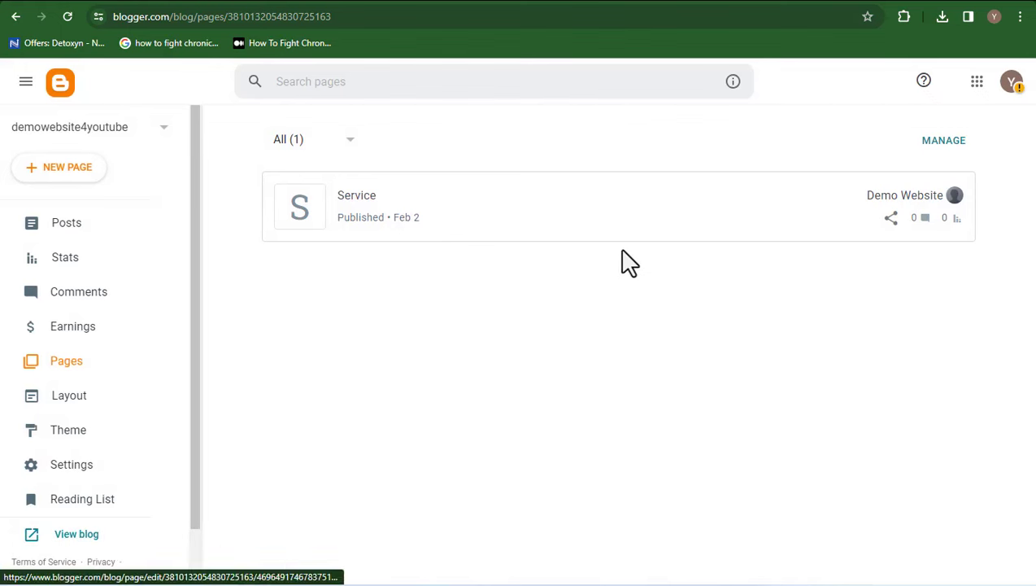
View the published Service page on the live blog, copy its web address, and return to the Blogger dashboard.
mouse_move(879, 255)
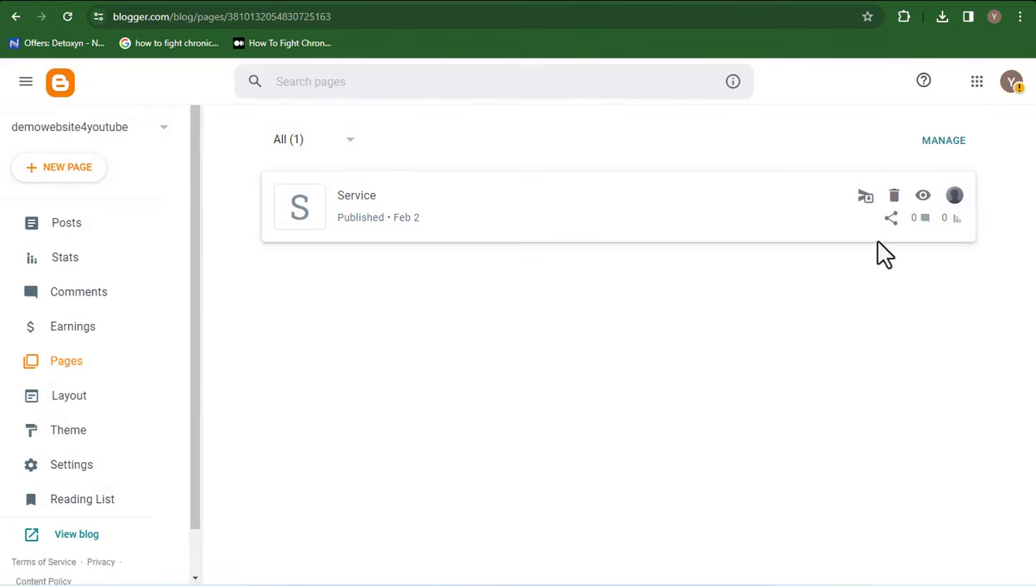
click(924, 197)
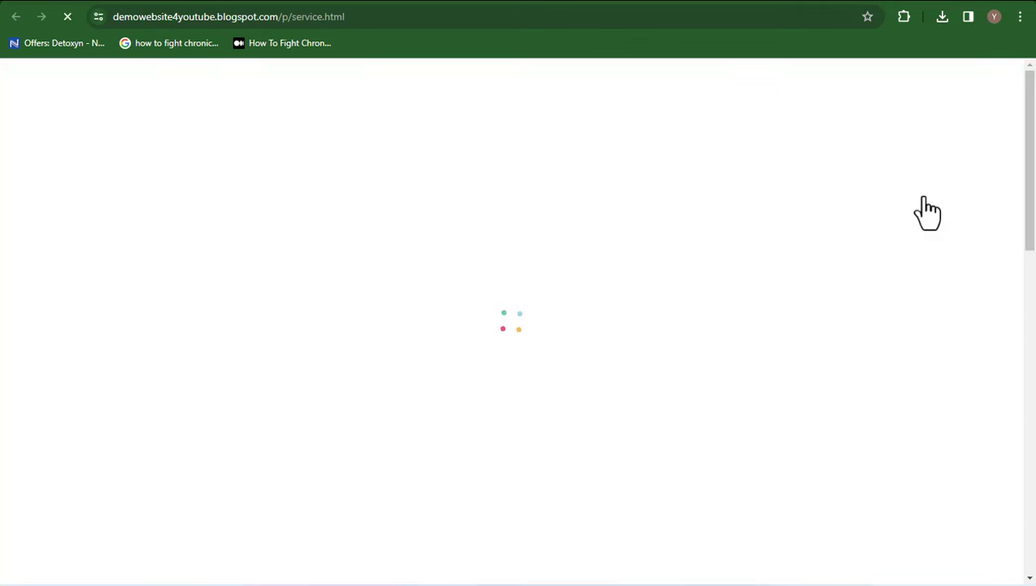
drag(1030, 244, 1030, 118)
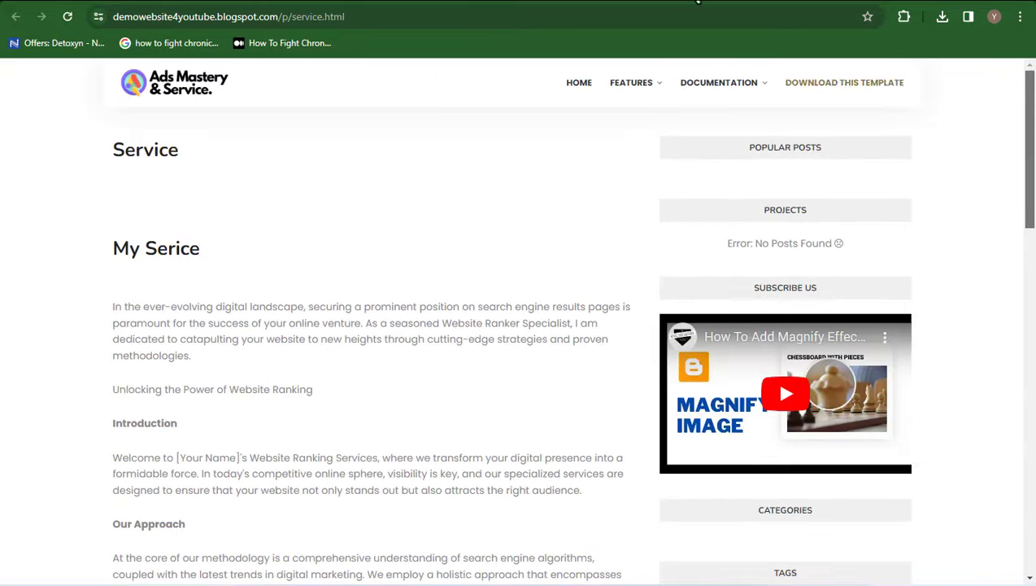
click(639, 12)
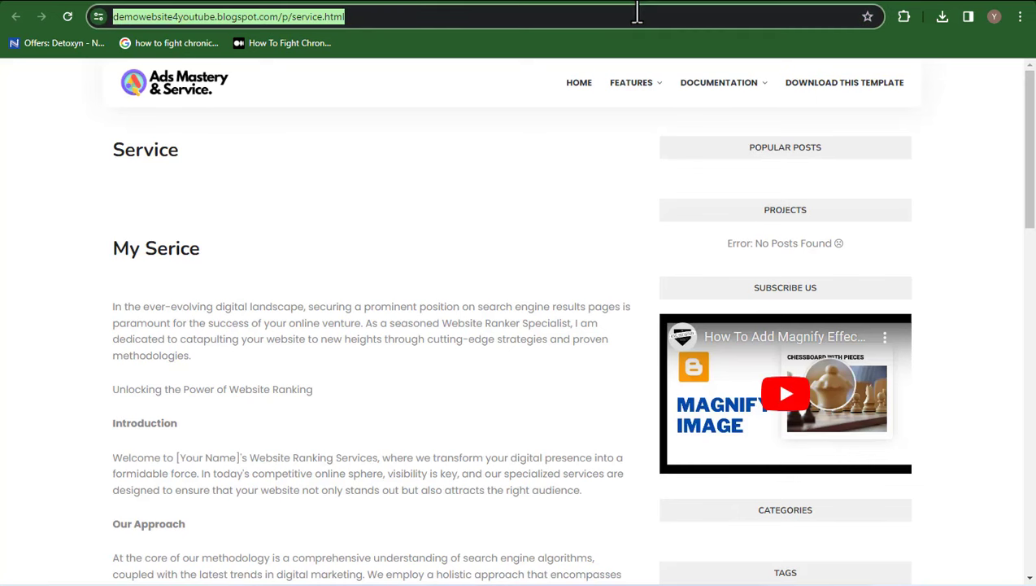
right_click(252, 16)
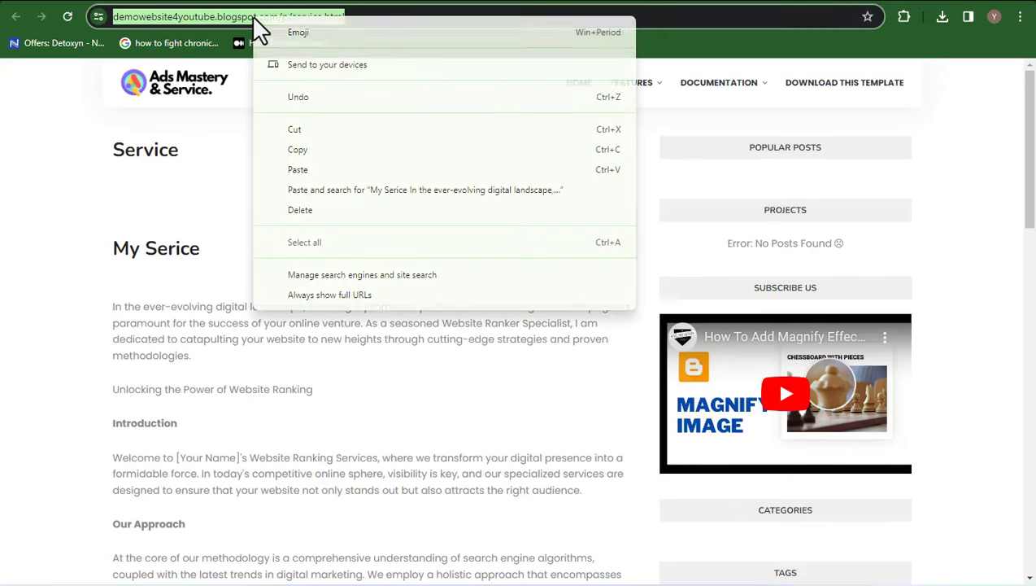
click(287, 150)
key(ctrl+Tab)
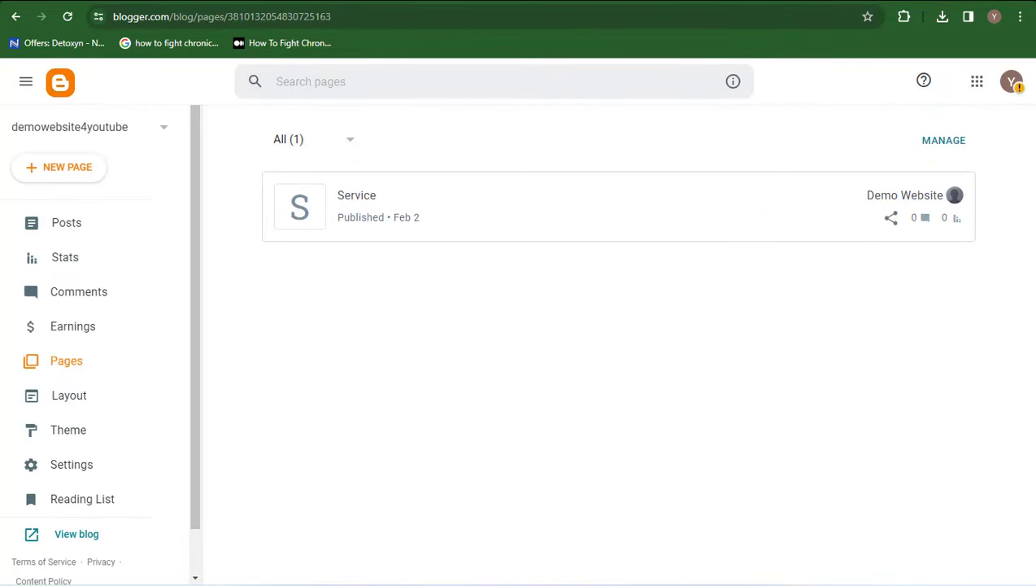
In the layout's Scrolling Menu link list, replace the Services link's URL with the copied Service page address and save the widget.
click(71, 399)
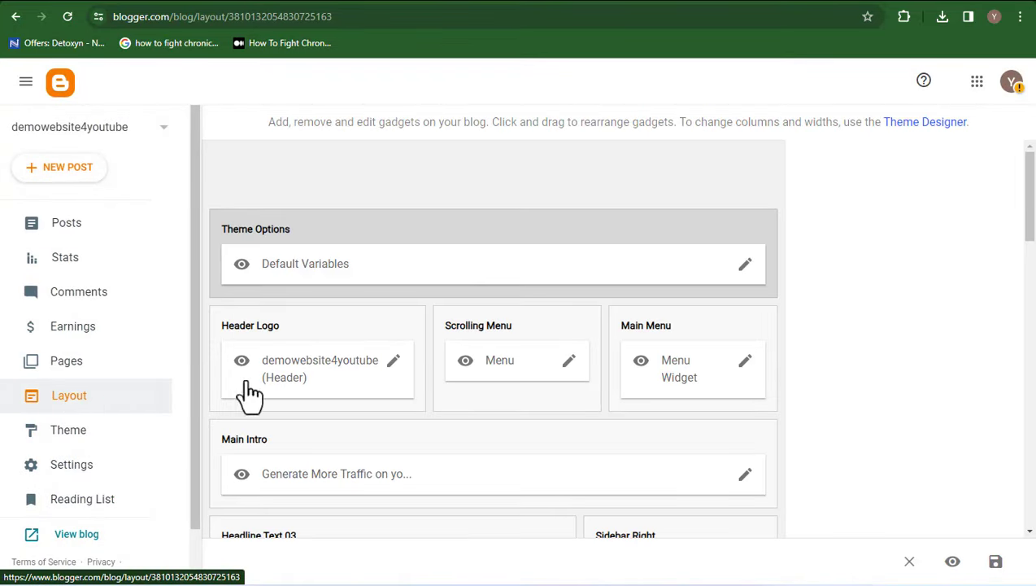
click(569, 365)
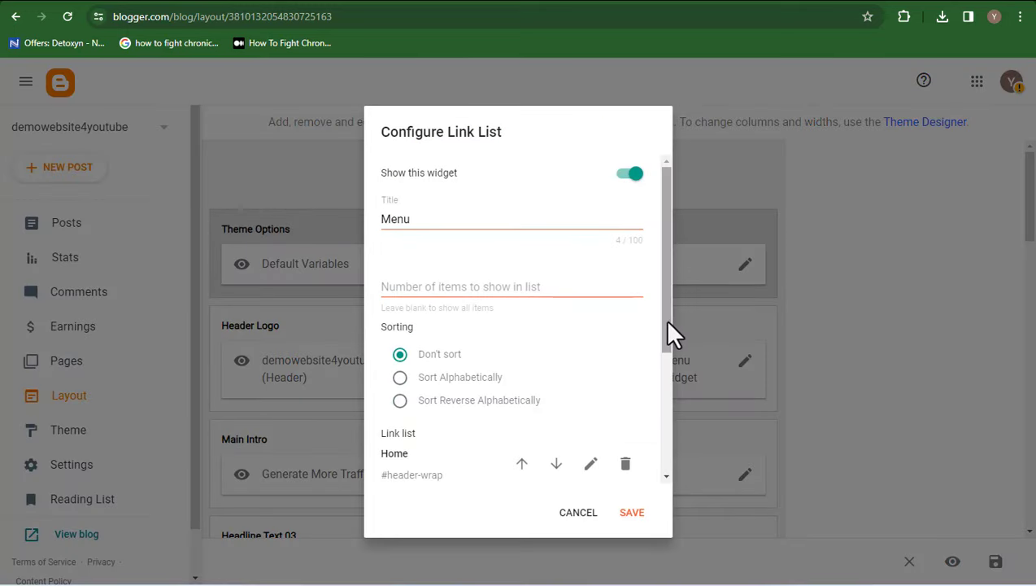
scroll(664, 366, down, 3)
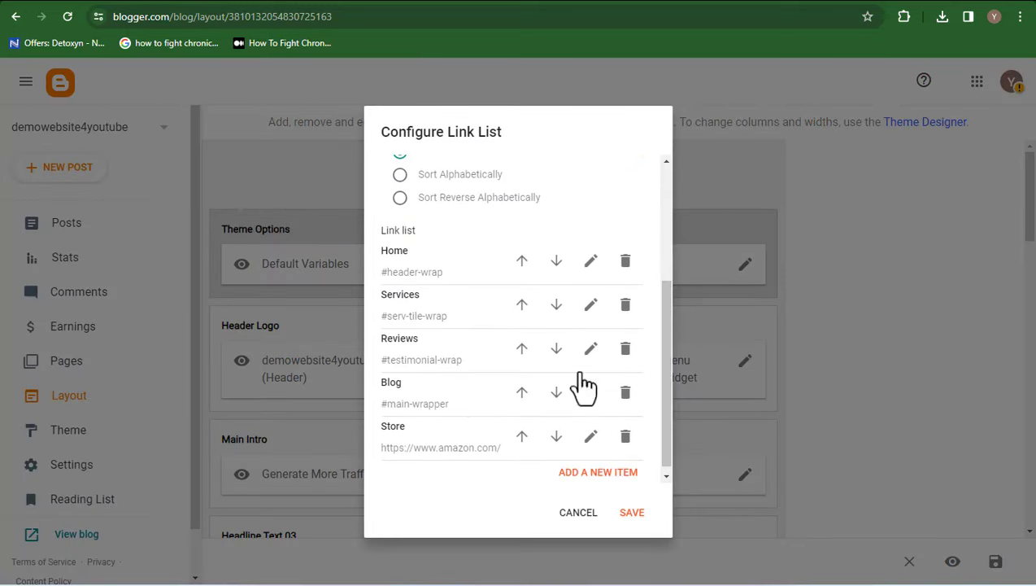
click(590, 310)
click(504, 390)
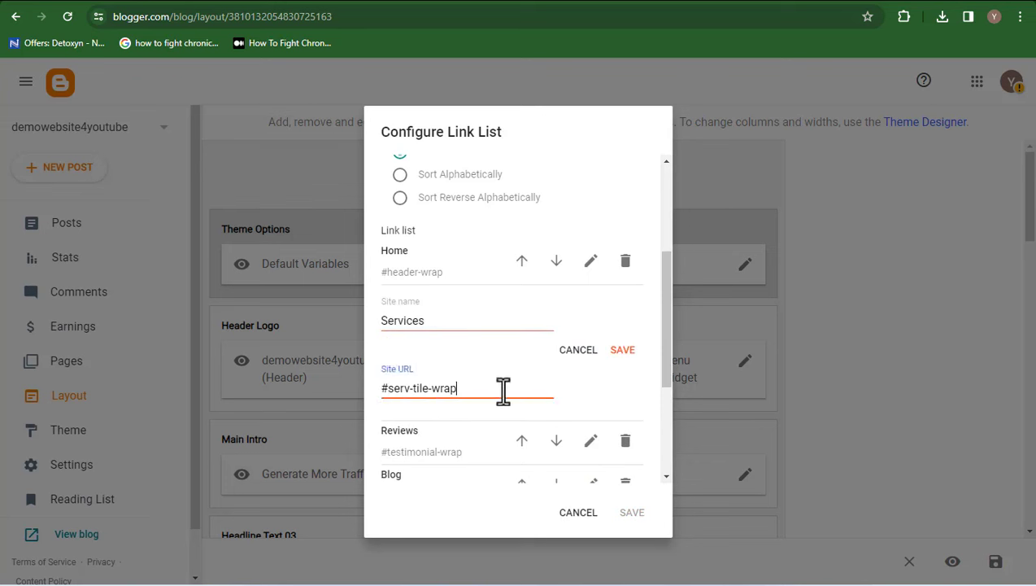
key(BackSpace)
key(BackSpace)
key(BackSpace)
key(BackSpace)
key(BackSpace)
key(BackSpace)
key(BackSpace)
key(BackSpace)
key(BackSpace)
key(BackSpace)
key(BackSpace)
key(BackSpace)
key(BackSpace)
key(BackSpace)
key(BackSpace)
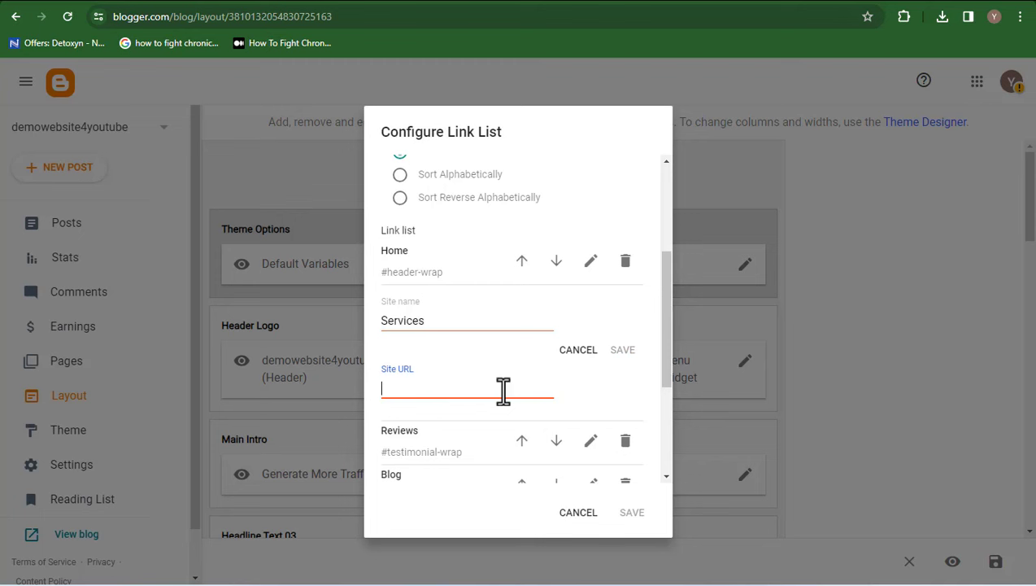
key(ctrl+v)
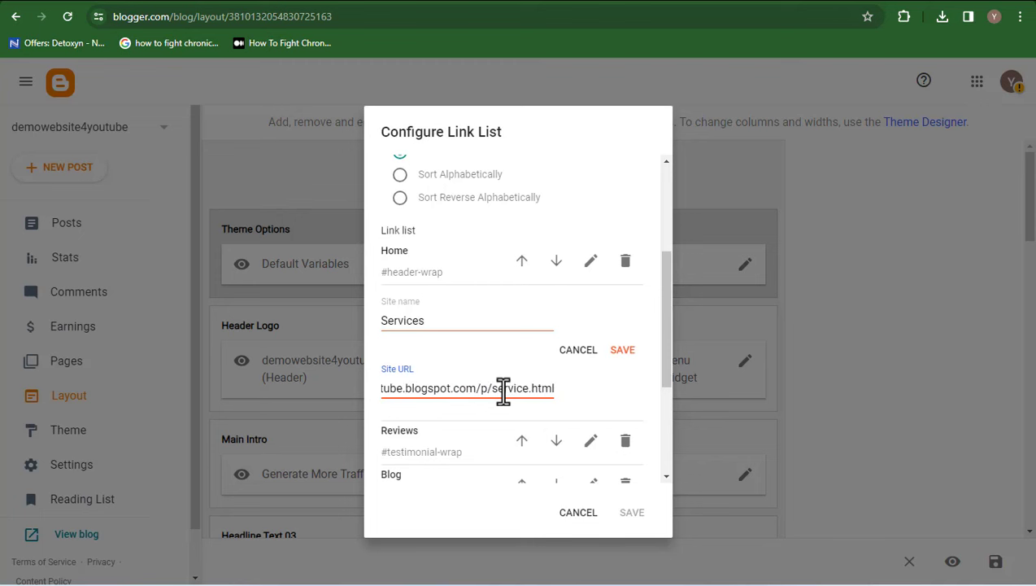
click(616, 360)
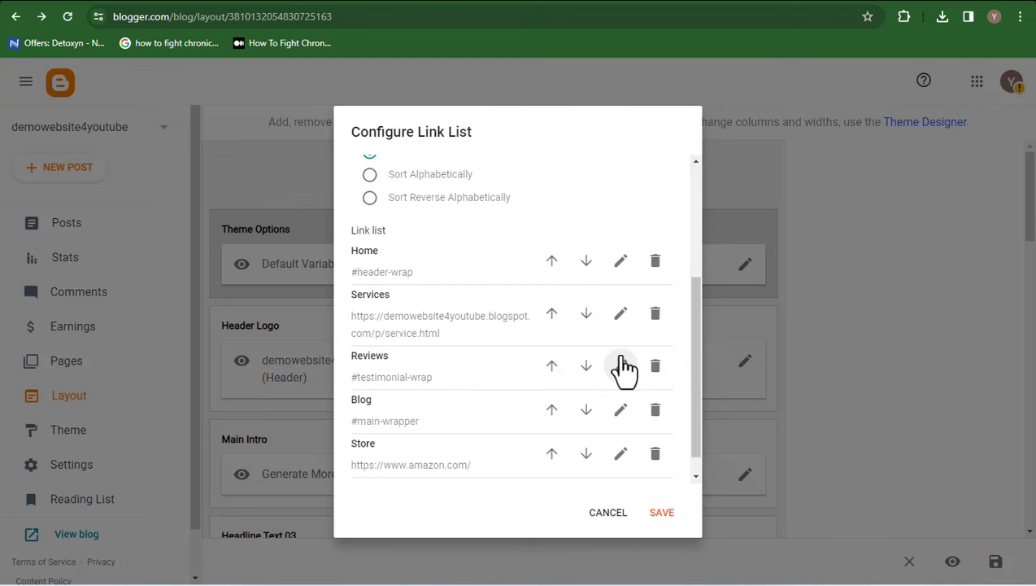
click(661, 513)
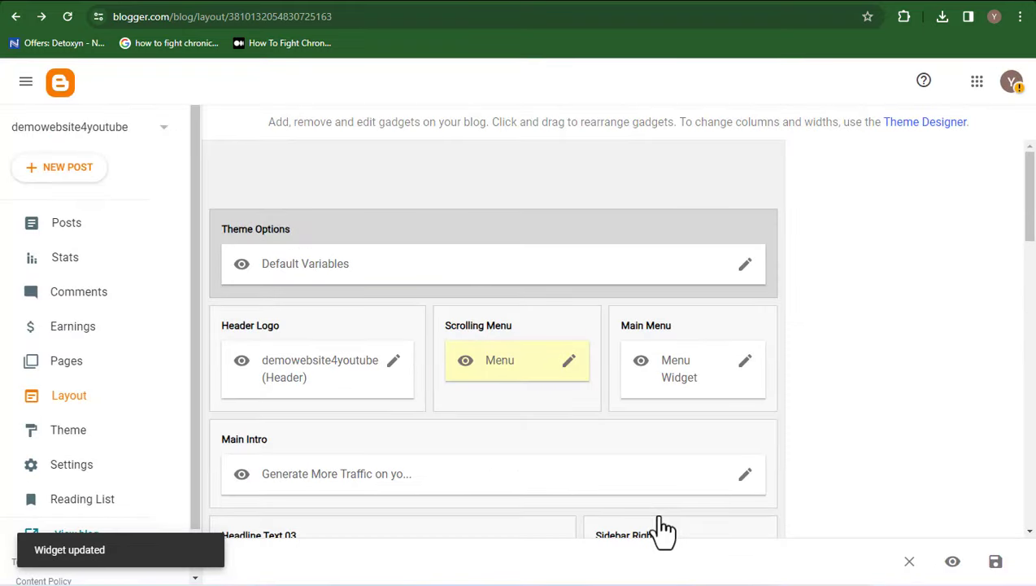
Test the Services menu link on the live blog and look over the Service page's text and sidebar sections.
key(ctrl+Tab)
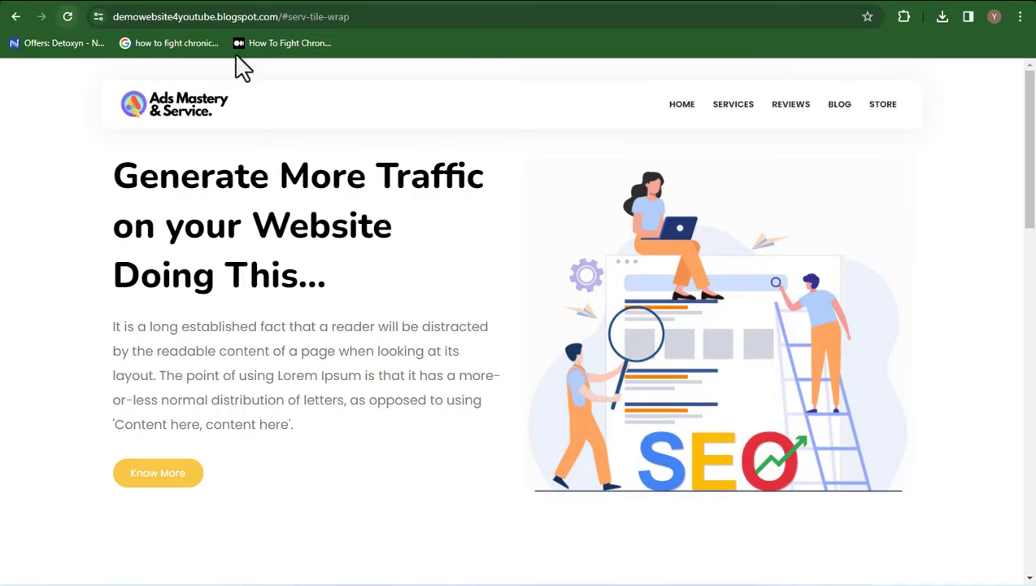
click(741, 114)
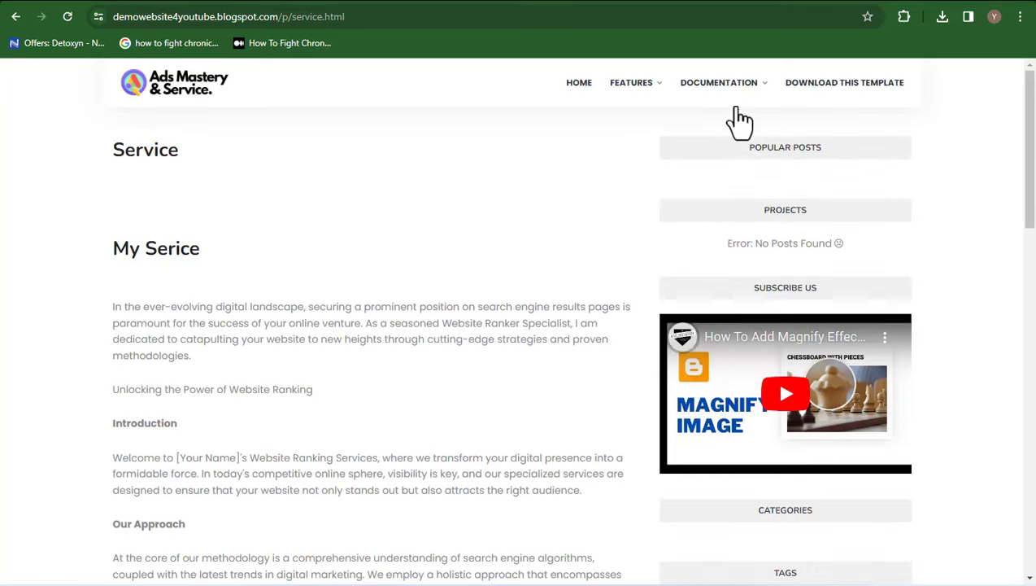
drag(1030, 206, 1029, 262)
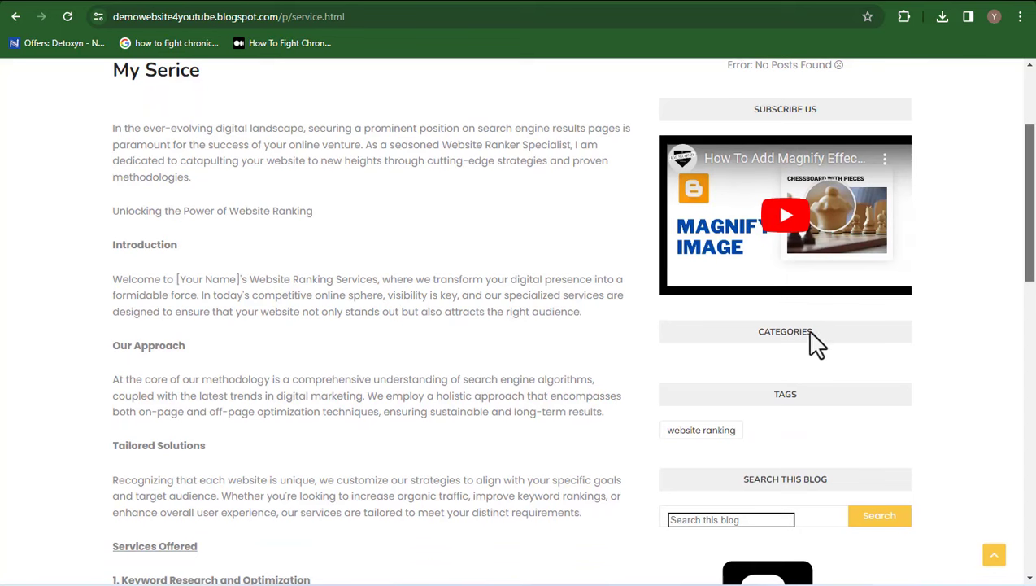
drag(1029, 261, 1031, 329)
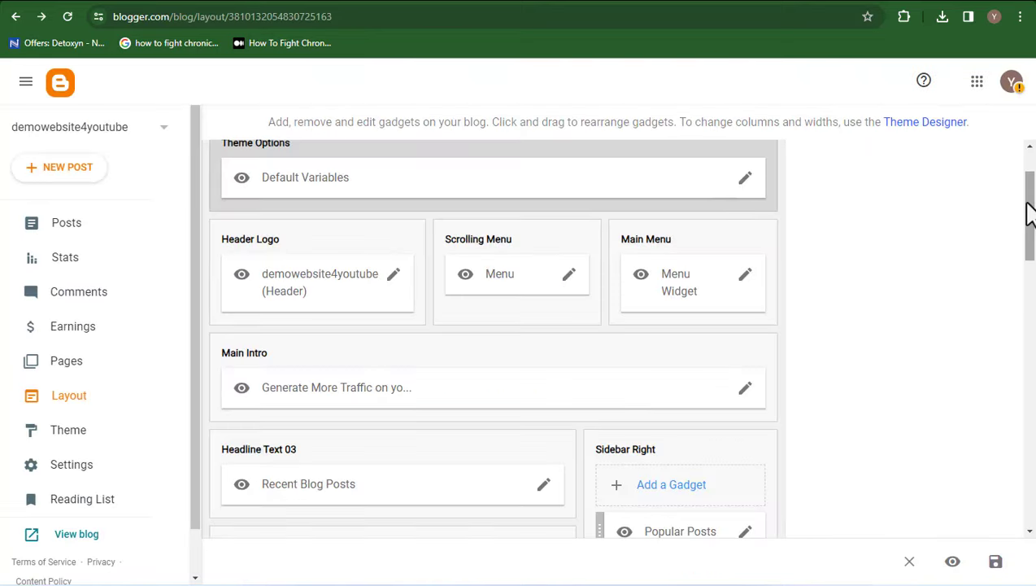
Hide the Projects and Subscribe Us gadgets of the layout's right sidebar, saving each widget.
drag(1027, 213, 1028, 289)
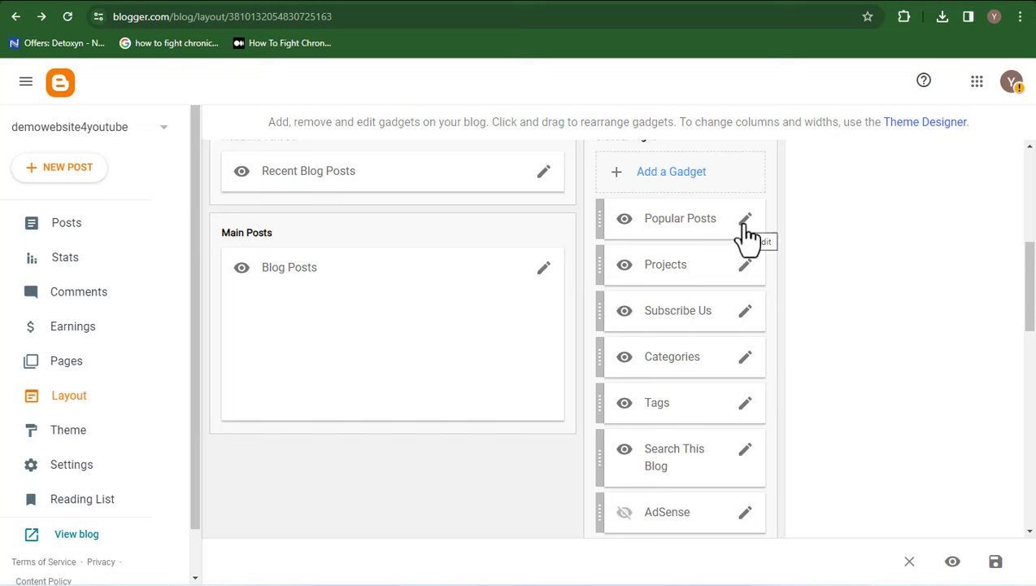
click(746, 276)
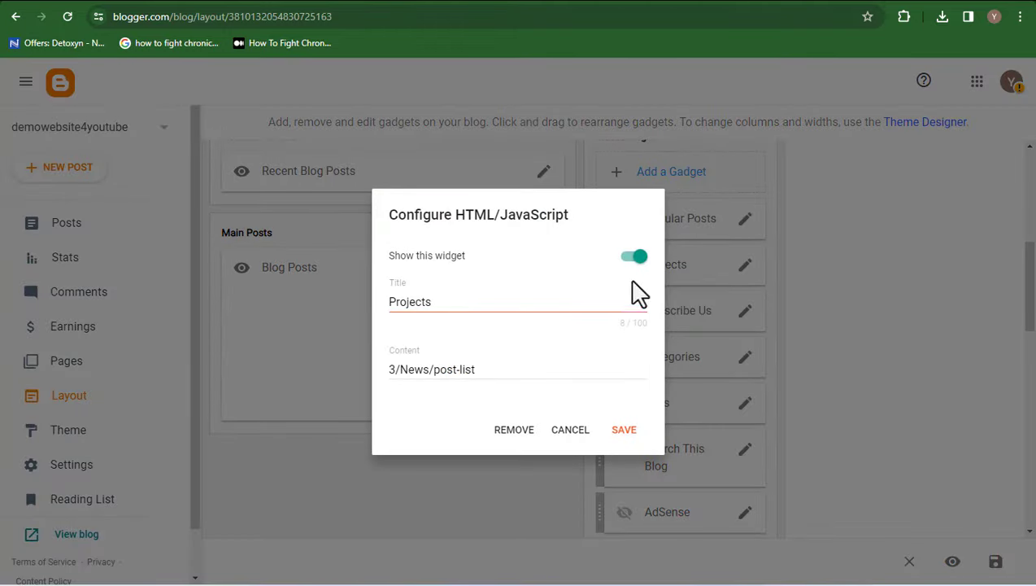
click(631, 259)
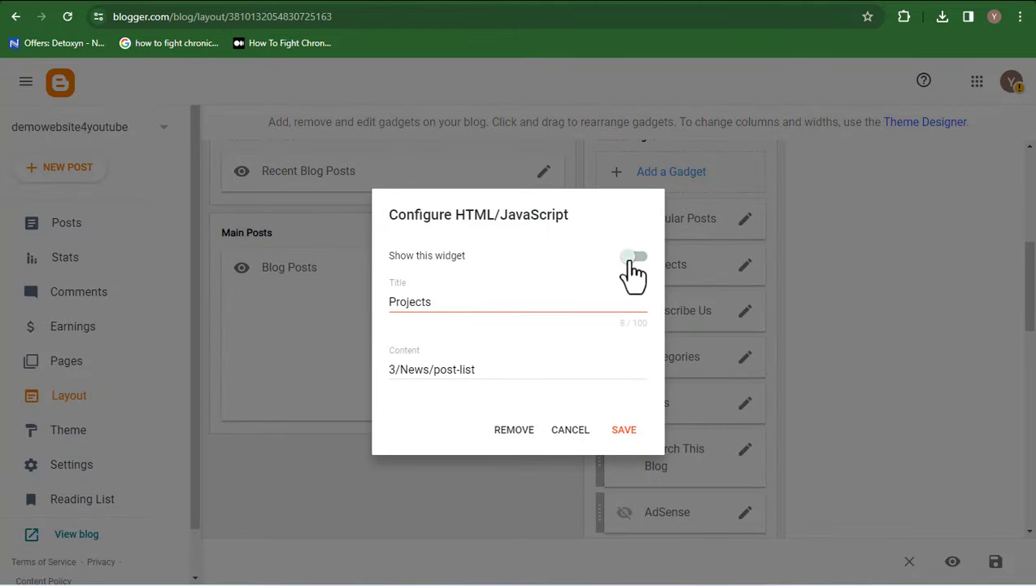
click(625, 431)
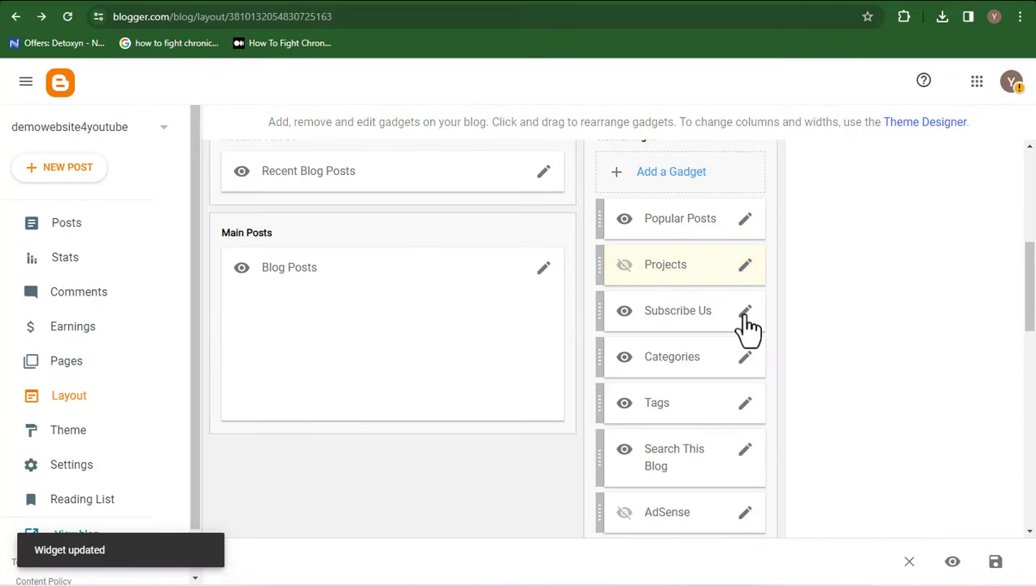
click(745, 313)
click(631, 175)
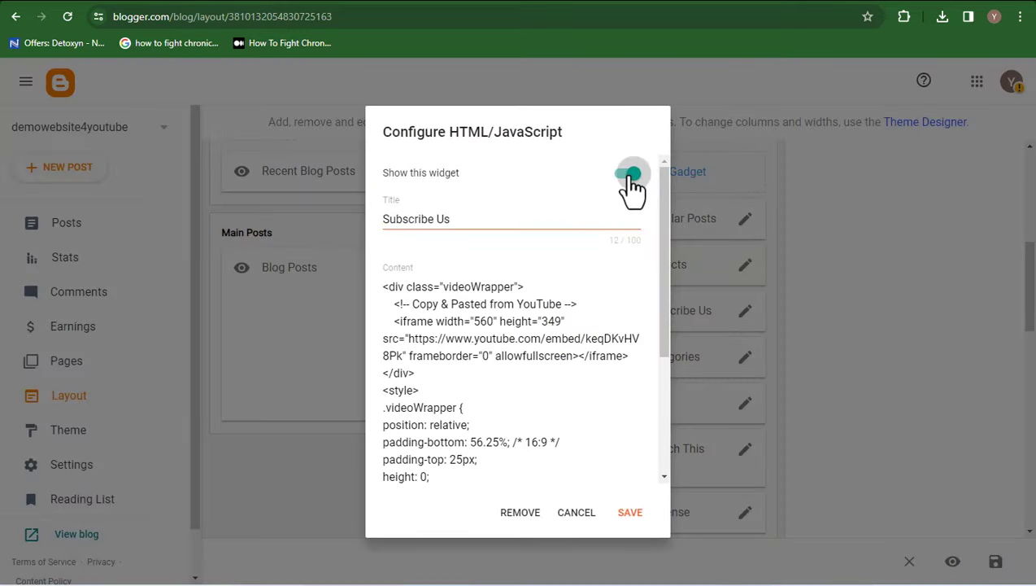
click(630, 513)
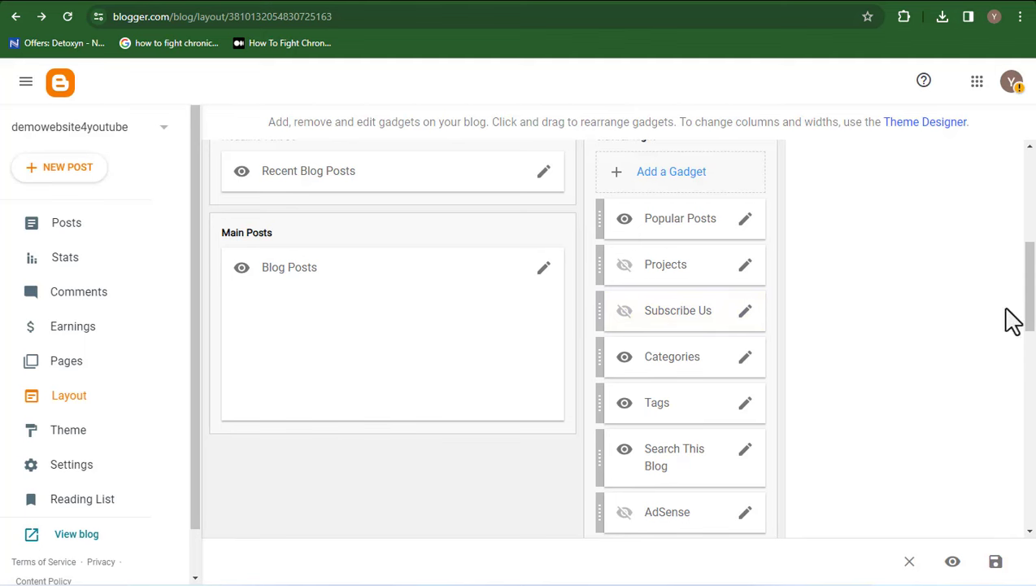
Look over the live home page from the intro banner down to the testimonials and brand logos.
drag(1031, 301, 994, 264)
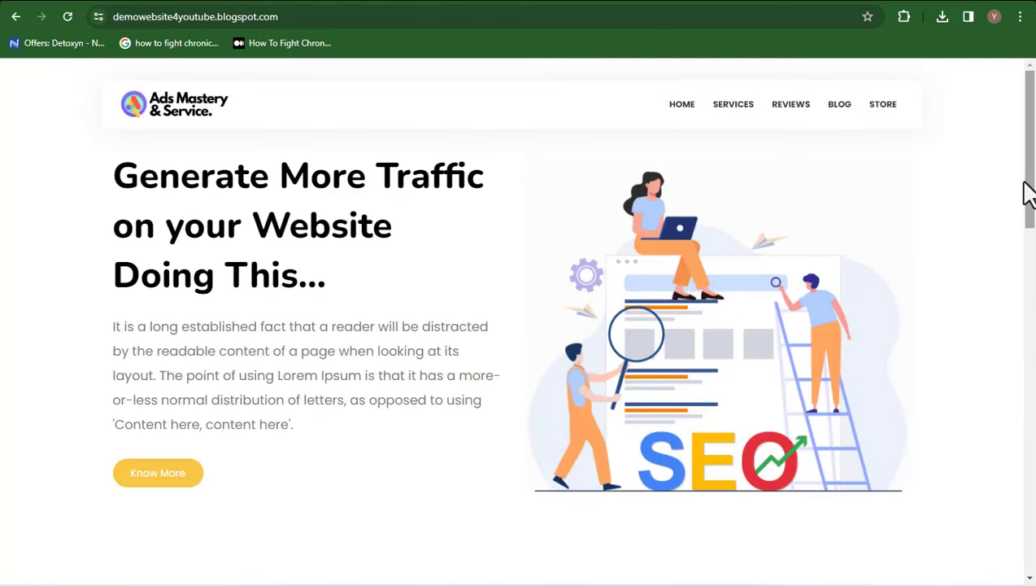
drag(1027, 191, 1031, 442)
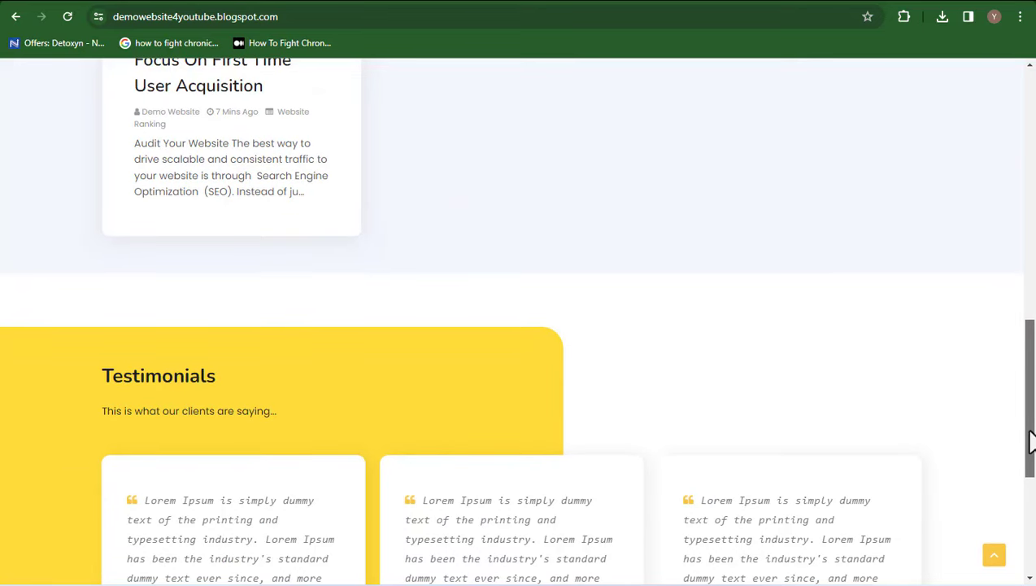
drag(1030, 442, 1031, 525)
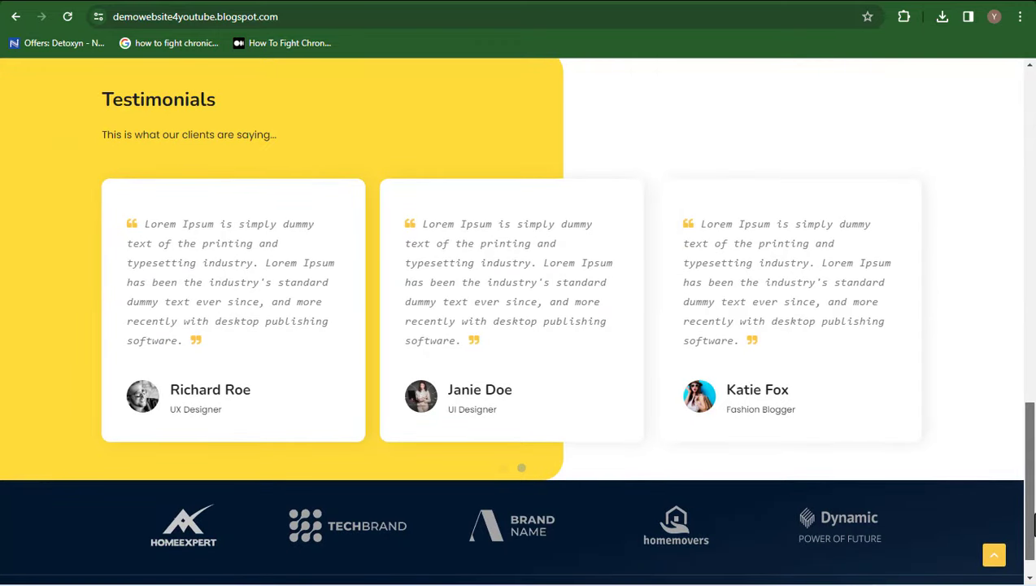
Open the blog title in the Blogger settings and save it as demowebsite4youtube.
key(alt+Left)
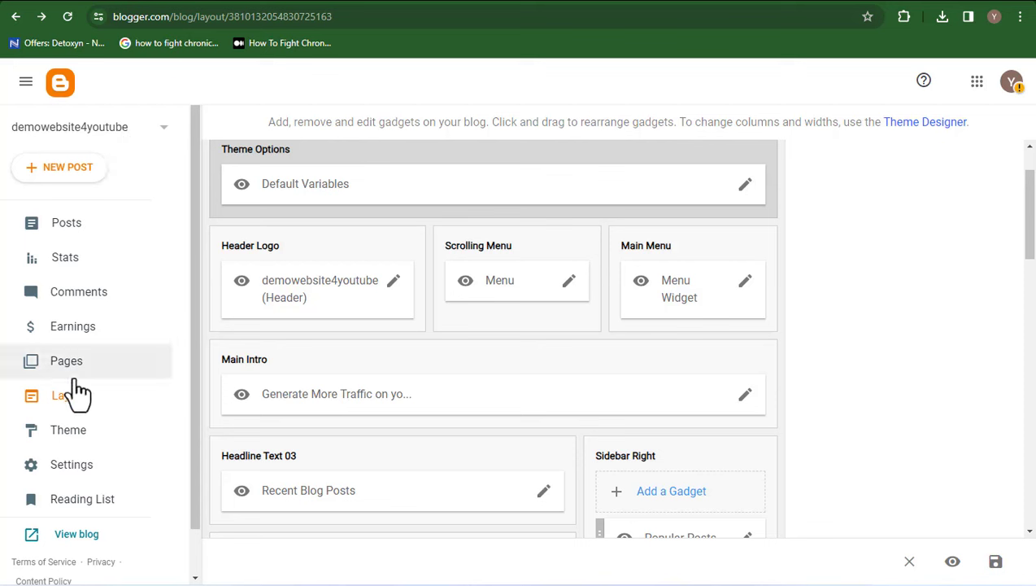
click(72, 478)
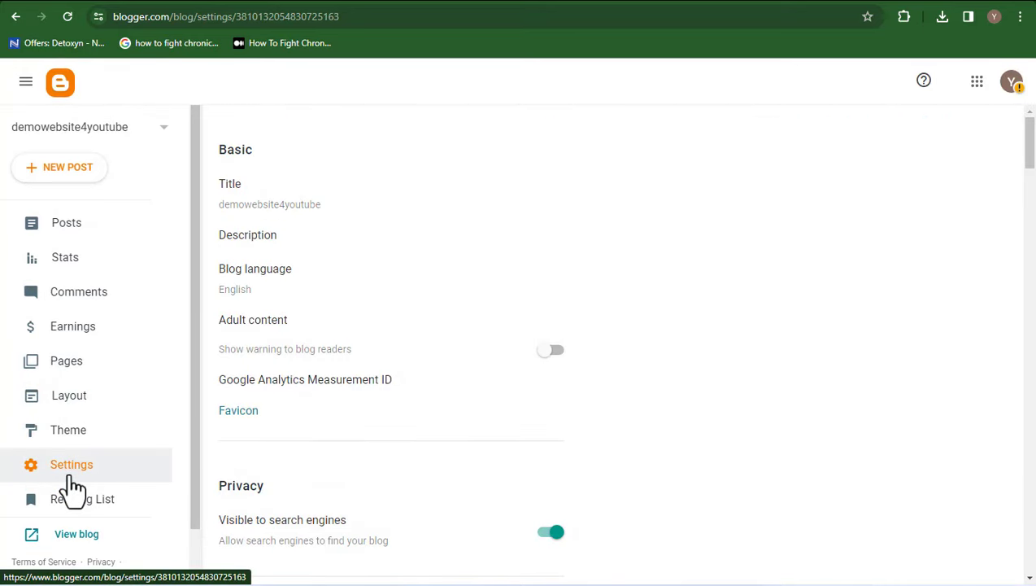
click(325, 209)
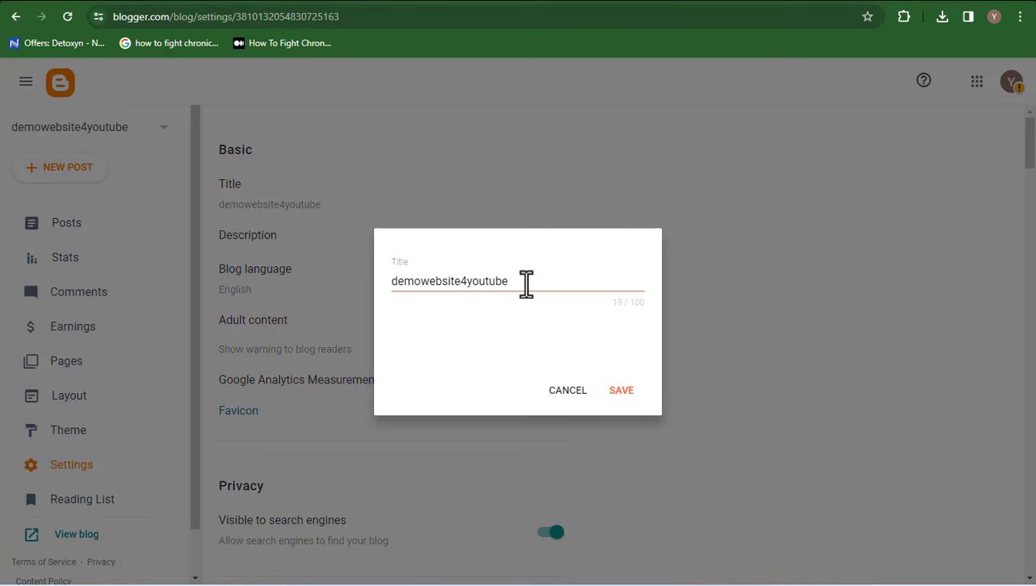
drag(526, 283, 398, 281)
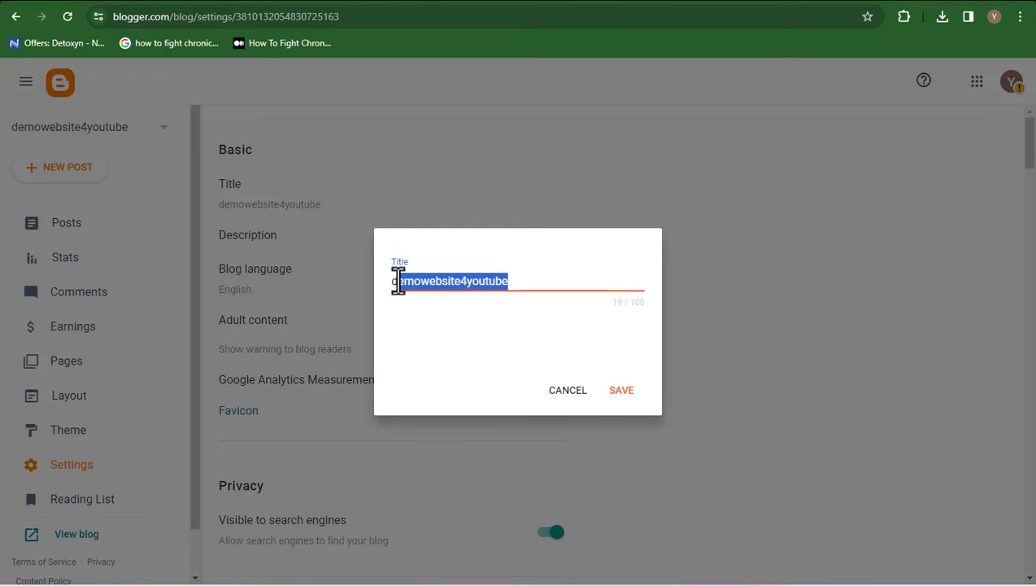
click(539, 278)
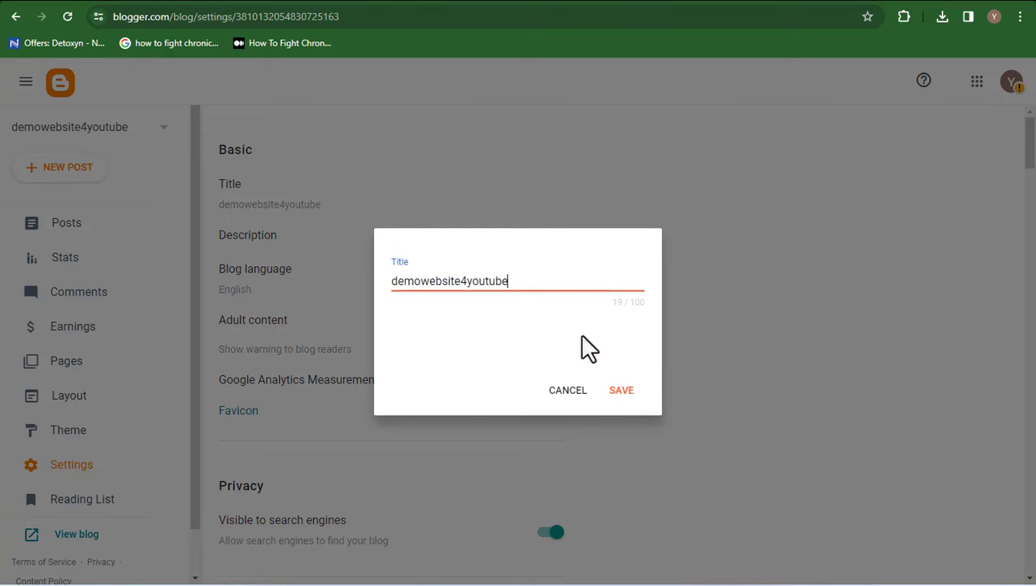
click(624, 391)
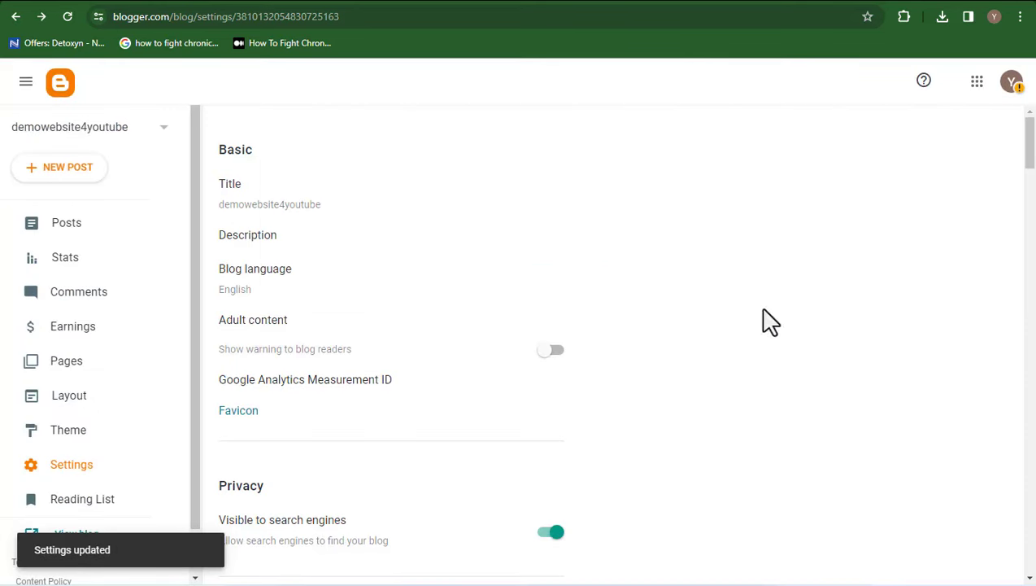
drag(1029, 162, 1031, 181)
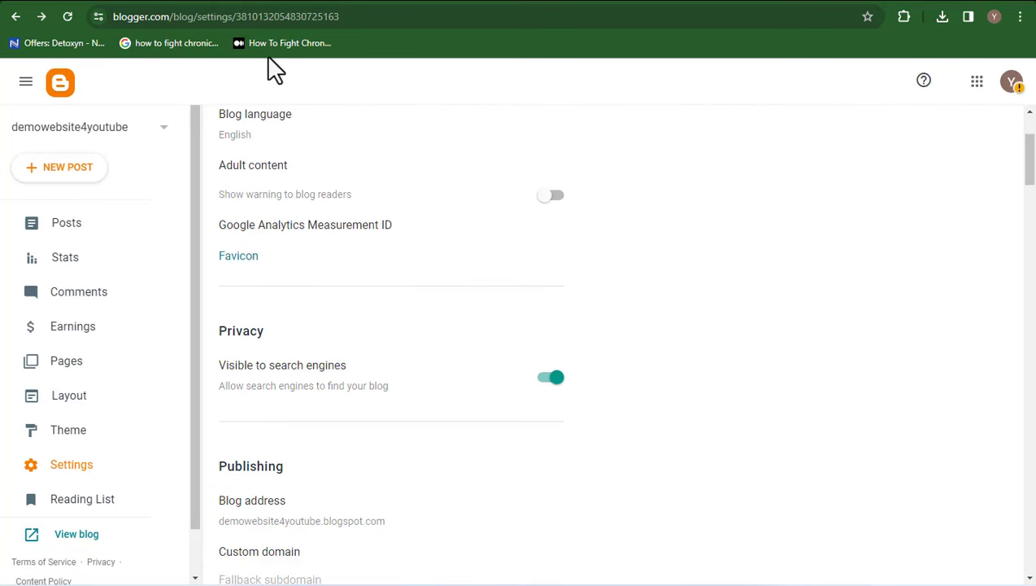
mouse_move(168, 3)
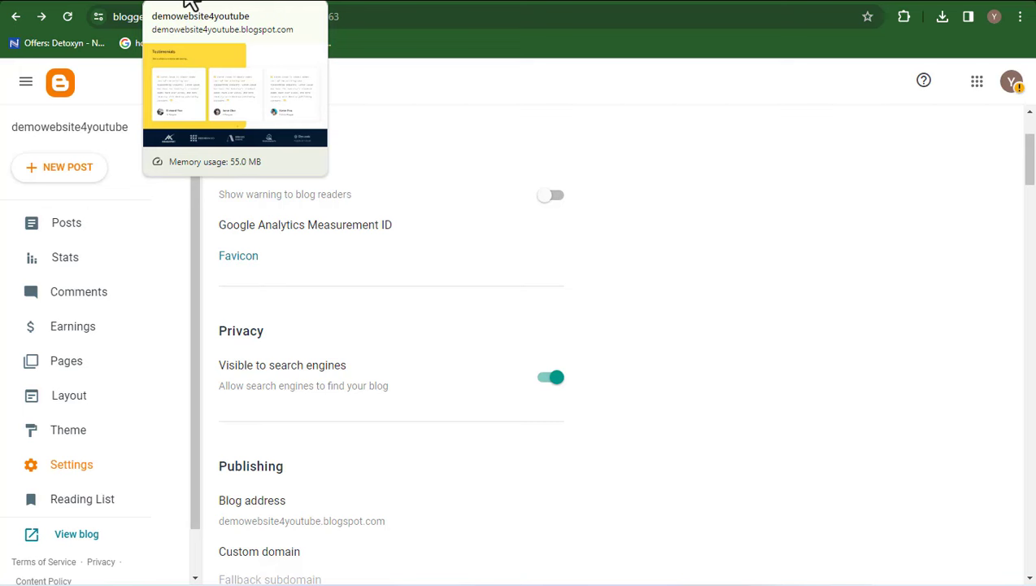
click(249, 257)
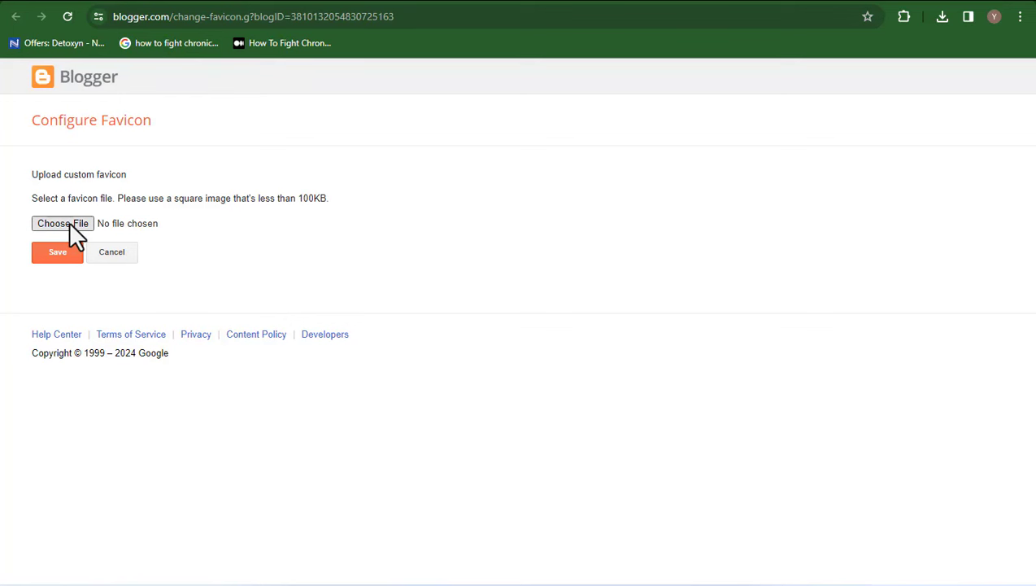
click(69, 223)
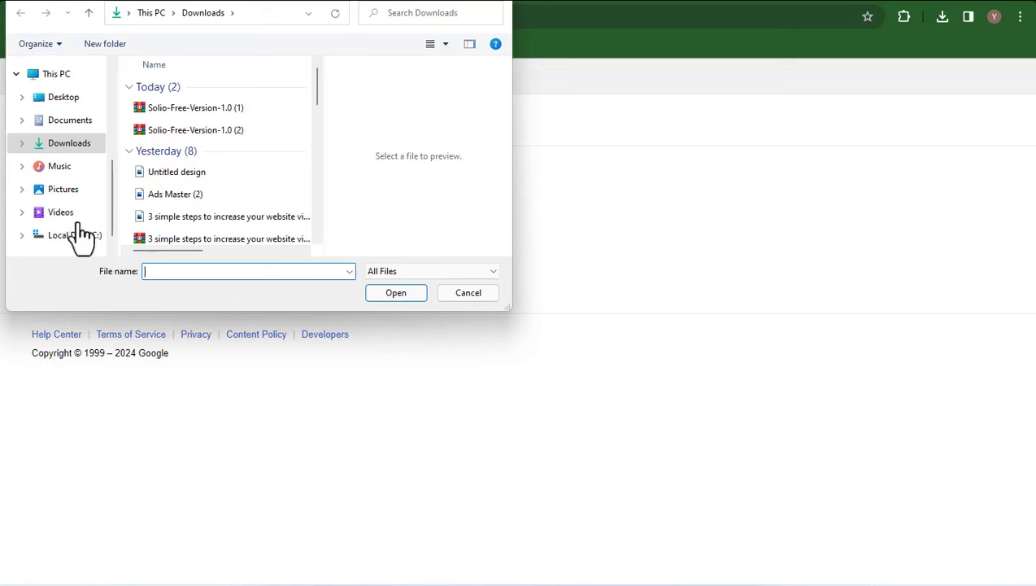
click(167, 197)
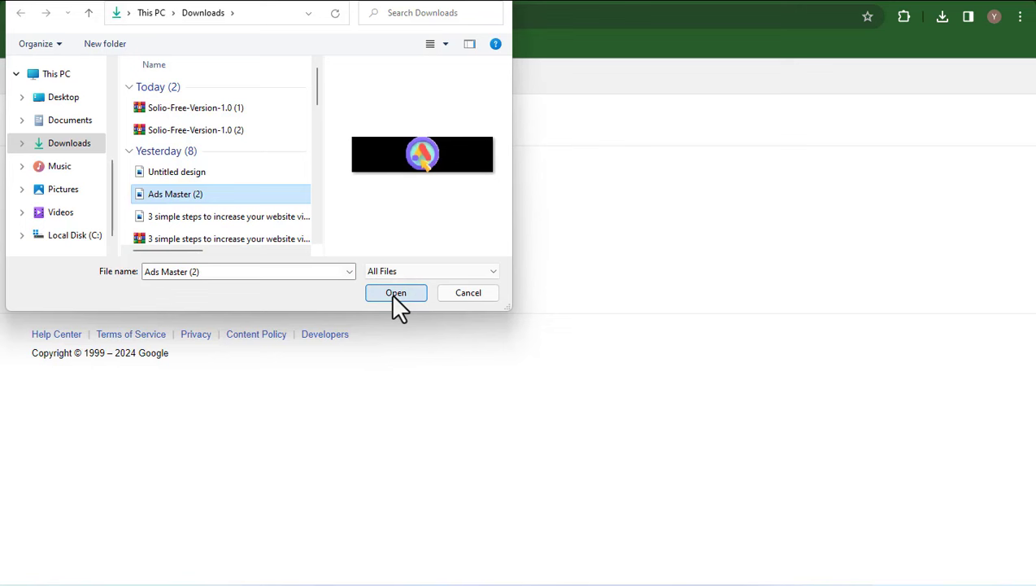
click(460, 298)
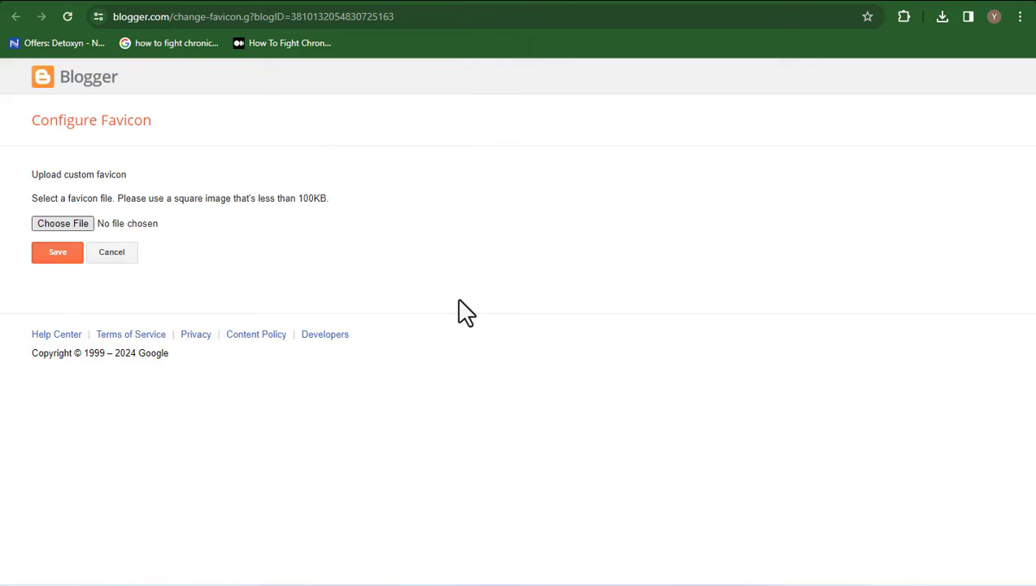
key(alt+Left)
drag(1026, 231, 1029, 150)
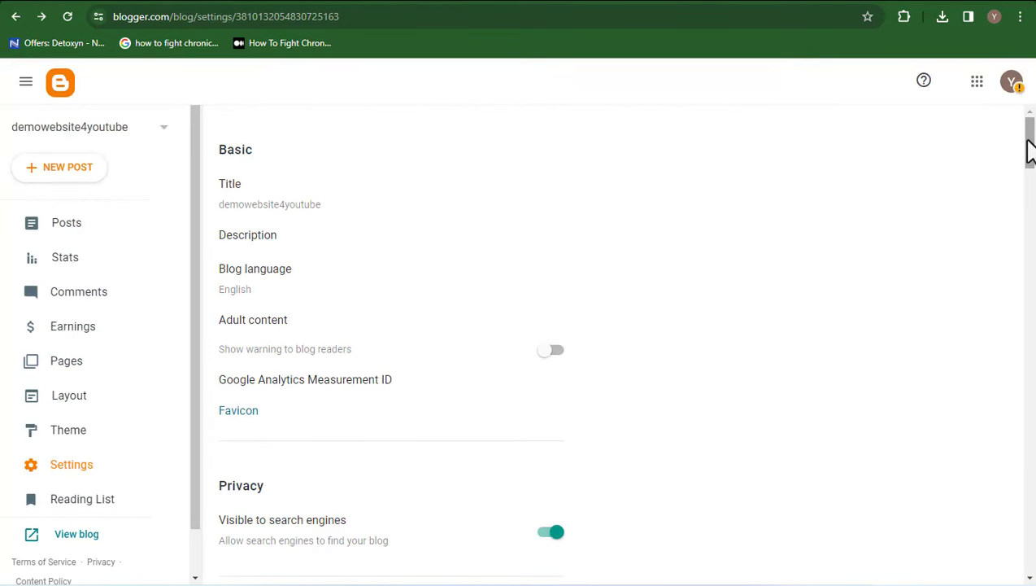